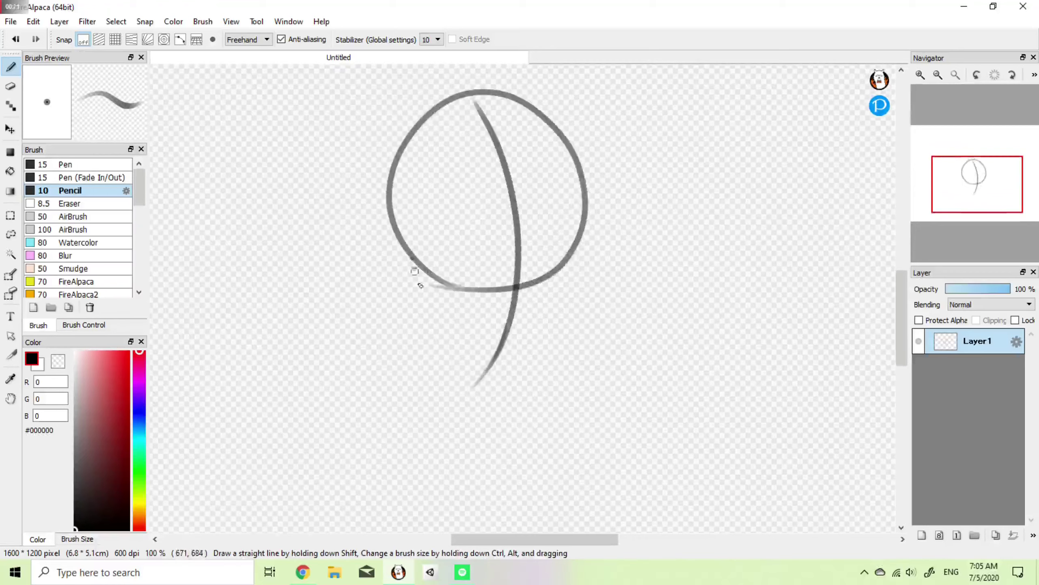
# Step: Sketch two jaw lines from the lower sides of the head circle, meeting in a narrow chin at the centre guideline
pyautogui.moveTo(415, 271); pyautogui.dragTo(496, 377)
pyautogui.hotkey('ctrl', 'z')
pyautogui.moveTo(521, 213); pyautogui.dragTo(490, 407)
pyautogui.moveTo(426, 271)
pyautogui.mouseDown()
pyautogui.moveTo(523, 383)
pyautogui.moveTo(509, 363)
pyautogui.moveTo(572, 254)
pyautogui.mouseUp()
pyautogui.hotkey('ctrl', 'z')
pyautogui.hotkey('ctrl', 'z')
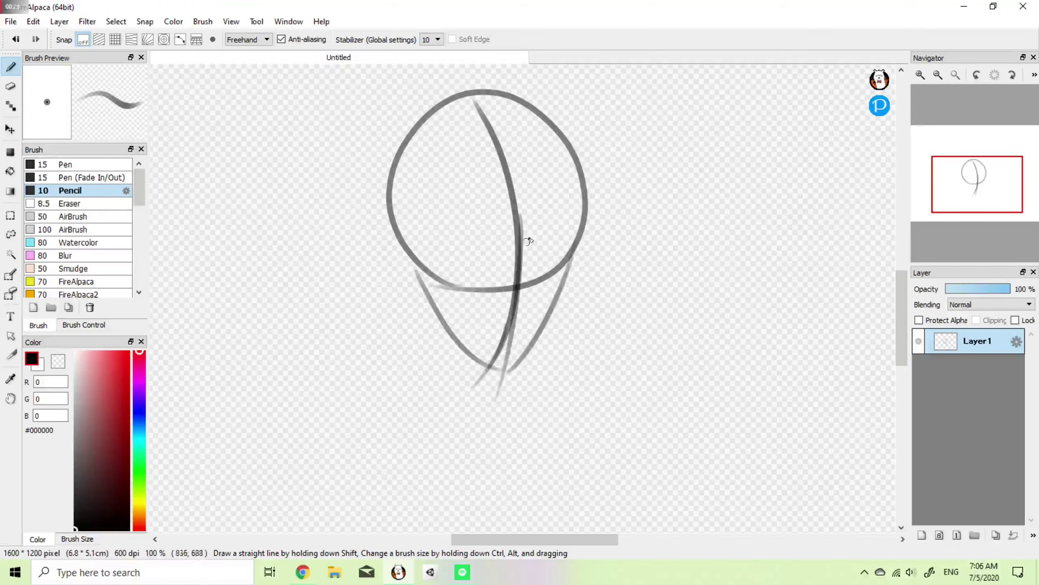
# Step: Sketch two neck lines flaring outward at the shoulders and an almond-shaped eye with an oval iris left of the centre guideline
pyautogui.moveTo(416, 271); pyautogui.dragTo(391, 454)
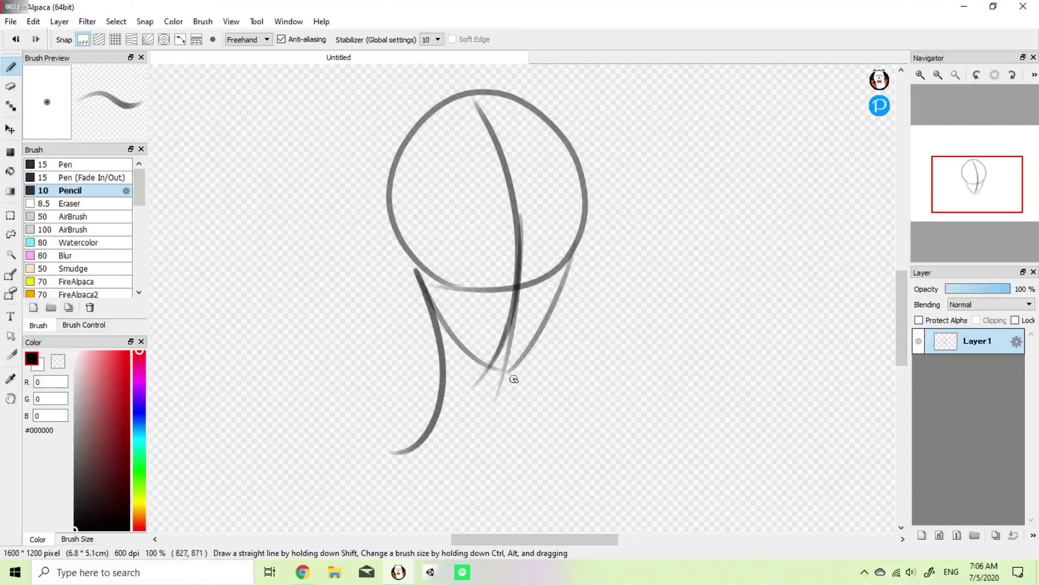
pyautogui.moveTo(510, 371); pyautogui.dragTo(545, 466)
pyautogui.moveTo(967, 191)
pyautogui.mouseDown()
pyautogui.moveTo(914, 237)
pyautogui.moveTo(986, 197)
pyautogui.moveTo(986, 167)
pyautogui.mouseUp()
pyautogui.moveTo(437, 379)
pyautogui.mouseDown()
pyautogui.moveTo(388, 398)
pyautogui.moveTo(438, 414)
pyautogui.moveTo(428, 418)
pyautogui.mouseUp()
pyautogui.hotkey('ctrl', 'z')
pyautogui.moveTo(926, 197); pyautogui.dragTo(912, 210)
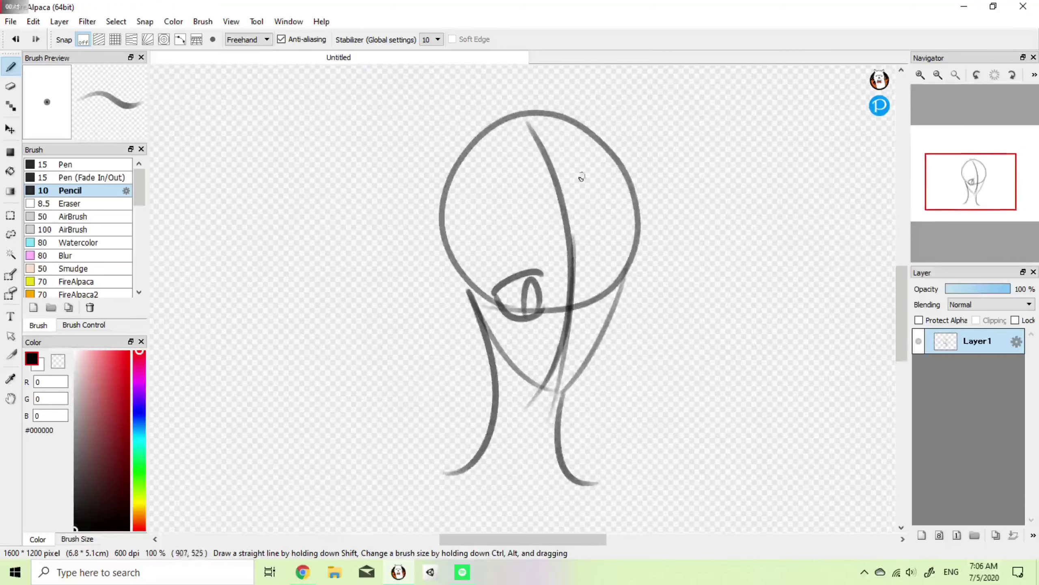
# Step: Sketch wavy hair over the top of the head and curly locks down its right side
pyautogui.moveTo(472, 127)
pyautogui.mouseDown()
pyautogui.moveTo(502, 98)
pyautogui.moveTo(509, 110)
pyautogui.moveTo(588, 75)
pyautogui.moveTo(589, 125)
pyautogui.moveTo(701, 182)
pyautogui.moveTo(668, 237)
pyautogui.mouseUp()
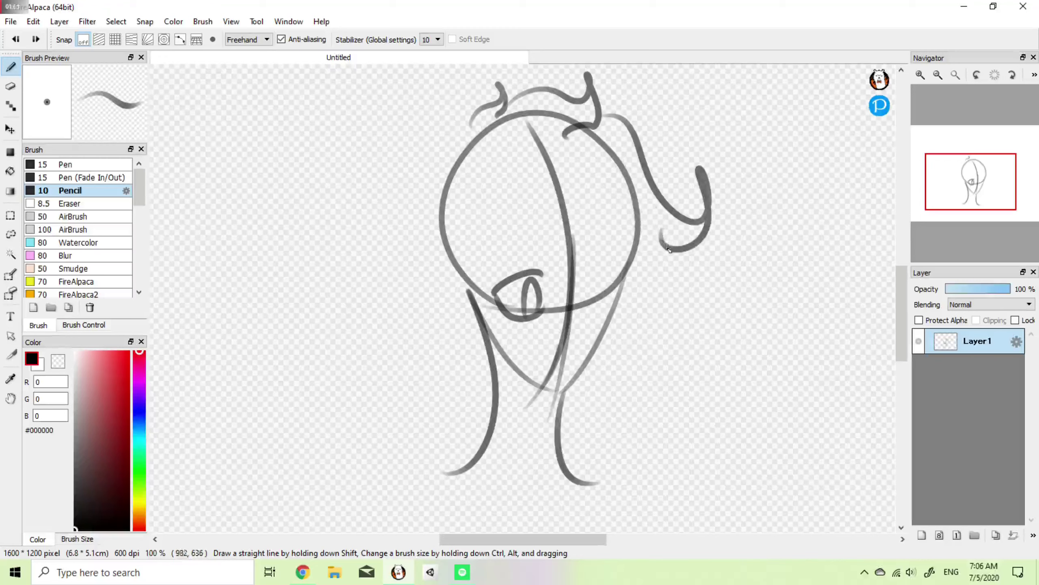
pyautogui.hotkey('ctrl', 'z')
pyautogui.moveTo(604, 117)
pyautogui.mouseDown()
pyautogui.moveTo(677, 215)
pyautogui.moveTo(589, 214)
pyautogui.mouseUp()
pyautogui.moveTo(646, 266)
pyautogui.mouseDown()
pyautogui.moveTo(595, 417)
pyautogui.moveTo(593, 352)
pyautogui.moveTo(624, 264)
pyautogui.mouseUp()
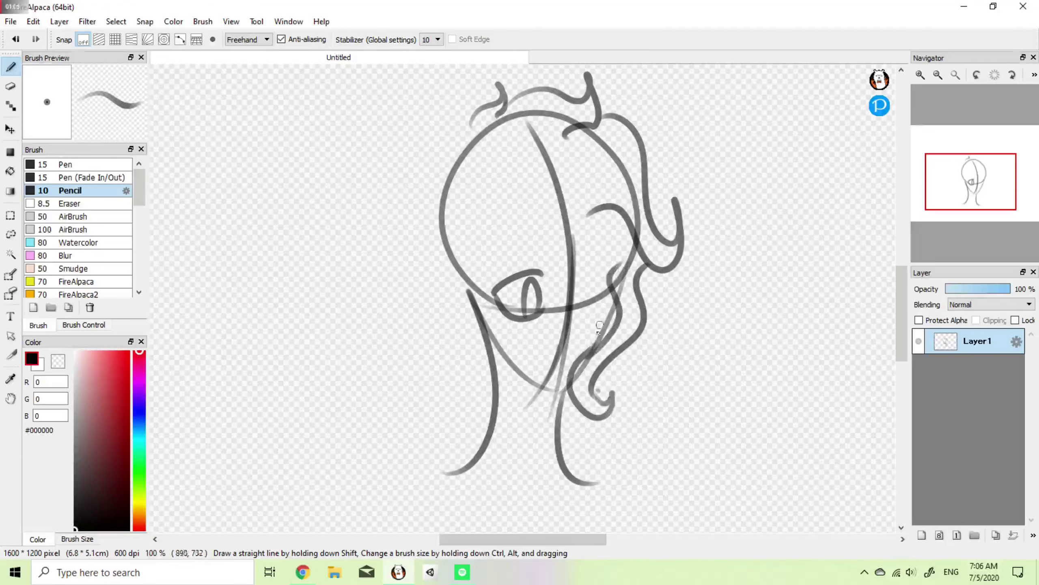
# Step: Add an inner curl beside the right cheek and a wavy fringe strand falling across the face
pyautogui.moveTo(604, 338)
pyautogui.mouseDown()
pyautogui.moveTo(567, 334)
pyautogui.moveTo(568, 273)
pyautogui.moveTo(594, 352)
pyautogui.mouseUp()
pyautogui.hotkey('ctrl', 'z')
pyautogui.hotkey('ctrl', 'z')
pyautogui.moveTo(587, 256); pyautogui.dragTo(566, 345)
pyautogui.moveTo(528, 185)
pyautogui.mouseDown()
pyautogui.moveTo(545, 263)
pyautogui.moveTo(589, 298)
pyautogui.mouseUp()
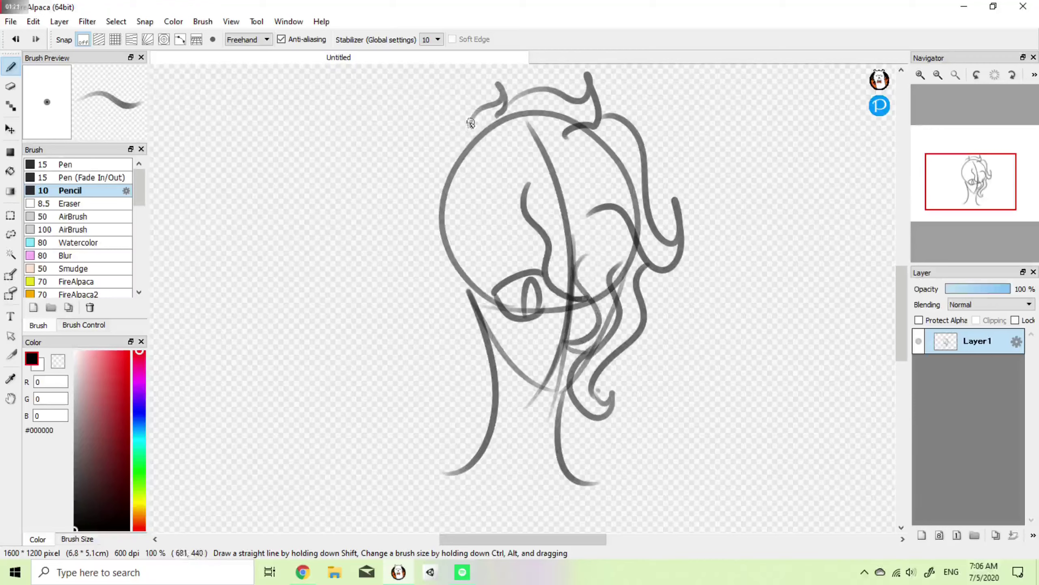
# Step: Sketch the wavy outer hair contour down the left side and a curved hairline from the parting to the left temple
pyautogui.moveTo(471, 124)
pyautogui.mouseDown()
pyautogui.moveTo(442, 138)
pyautogui.moveTo(447, 157)
pyautogui.moveTo(414, 218)
pyautogui.moveTo(426, 243)
pyautogui.moveTo(412, 258)
pyautogui.moveTo(445, 270)
pyautogui.moveTo(466, 388)
pyautogui.moveTo(489, 381)
pyautogui.mouseUp()
pyautogui.moveTo(467, 268)
pyautogui.mouseDown()
pyautogui.moveTo(507, 193)
pyautogui.moveTo(533, 225)
pyautogui.mouseUp()
pyautogui.hotkey('ctrl', 'z')
pyautogui.hotkey('ctrl', 'z')
pyautogui.moveTo(519, 183)
pyautogui.mouseDown()
pyautogui.moveTo(527, 219)
pyautogui.moveTo(471, 272)
pyautogui.moveTo(487, 289)
pyautogui.mouseUp()
# Step: Erase the upper-left arc of the head guide circle inside the hair
pyautogui.press('e')
pyautogui.moveTo(533, 209); pyautogui.dragTo(534, 179)
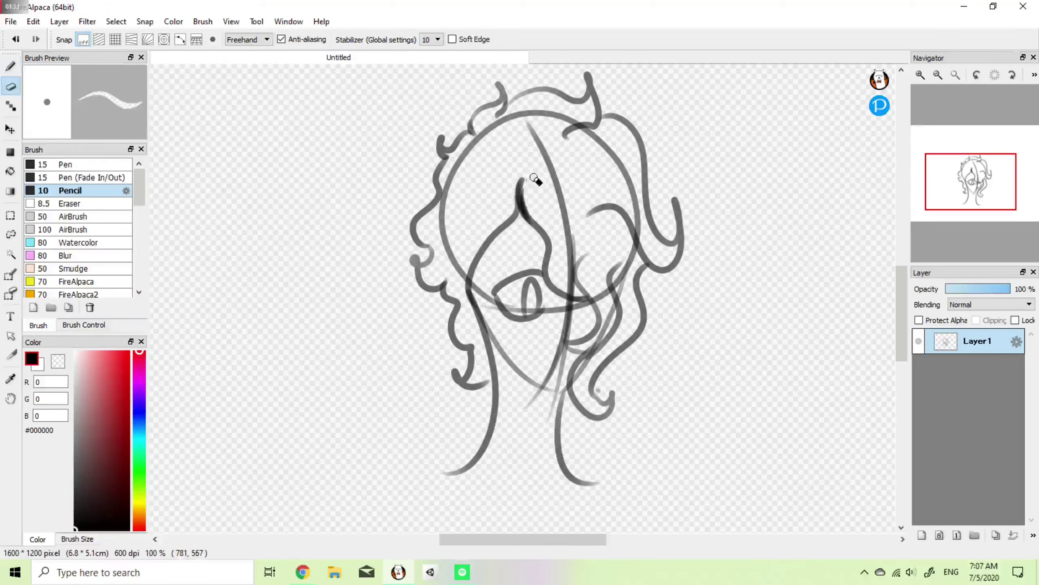
pyautogui.moveTo(460, 258)
pyautogui.mouseDown()
pyautogui.moveTo(461, 289)
pyautogui.moveTo(438, 225)
pyautogui.moveTo(455, 190)
pyautogui.moveTo(441, 220)
pyautogui.moveTo(450, 172)
pyautogui.moveTo(455, 188)
pyautogui.moveTo(495, 125)
pyautogui.moveTo(483, 133)
pyautogui.moveTo(530, 109)
pyautogui.mouseUp()
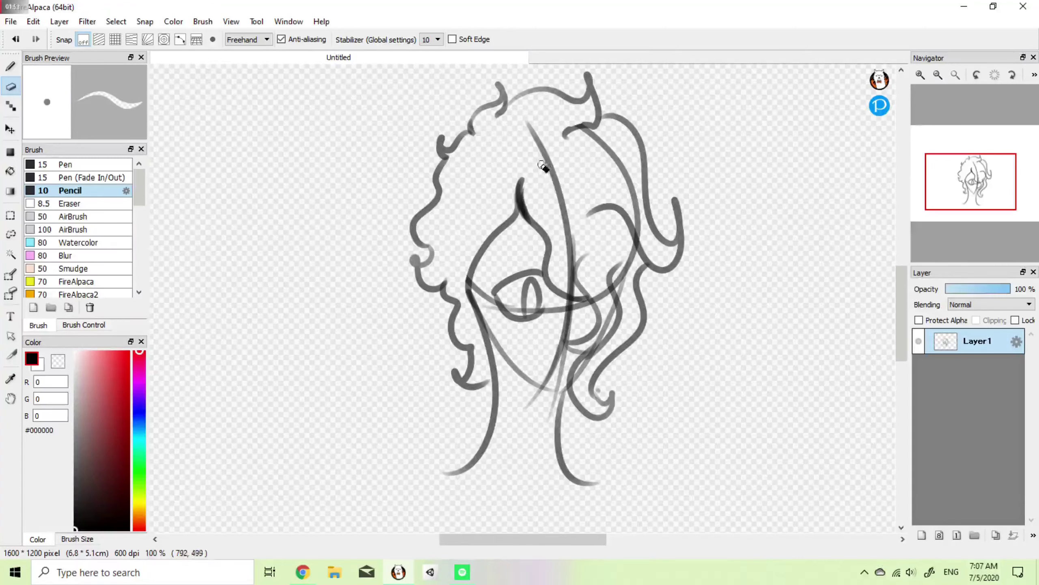
# Step: Enlarge the eraser and erase the upper part of the face's centre guideline
pyautogui.press(']')
pyautogui.press(']')
pyautogui.press(']')
pyautogui.press(']')
pyautogui.press(']')
pyautogui.press(']')
pyautogui.moveTo(532, 134); pyautogui.dragTo(572, 250)
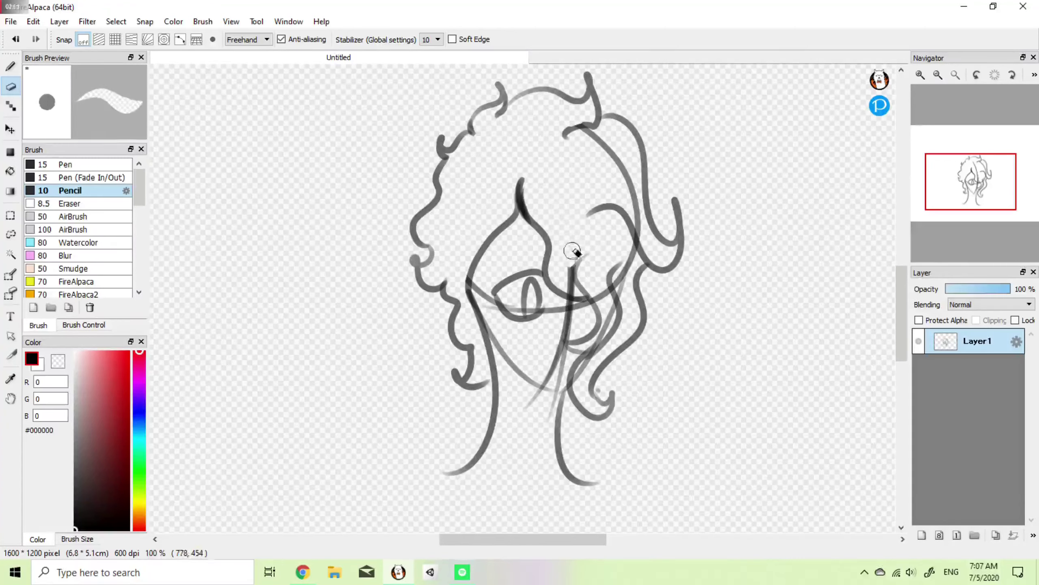
# Step: Erase the right arc of the head guide circle, including the parts crossing the hair curls
pyautogui.moveTo(589, 131)
pyautogui.mouseDown()
pyautogui.moveTo(609, 146)
pyautogui.moveTo(657, 252)
pyautogui.mouseUp()
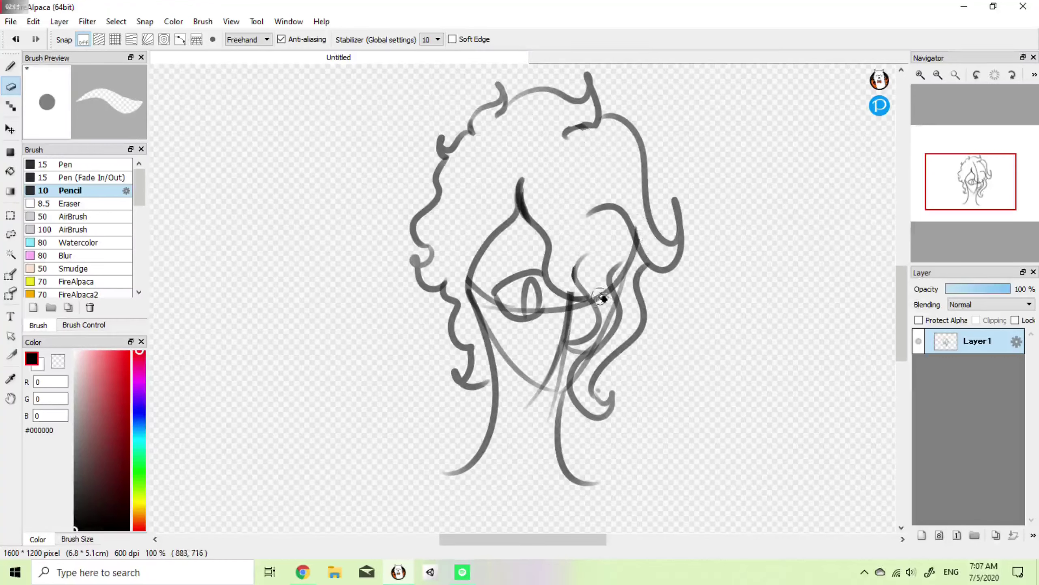
pyautogui.moveTo(602, 299)
pyautogui.mouseDown()
pyautogui.moveTo(638, 248)
pyautogui.moveTo(624, 278)
pyautogui.mouseUp()
pyautogui.moveTo(585, 345)
pyautogui.mouseDown()
pyautogui.moveTo(606, 332)
pyautogui.moveTo(611, 302)
pyautogui.mouseUp()
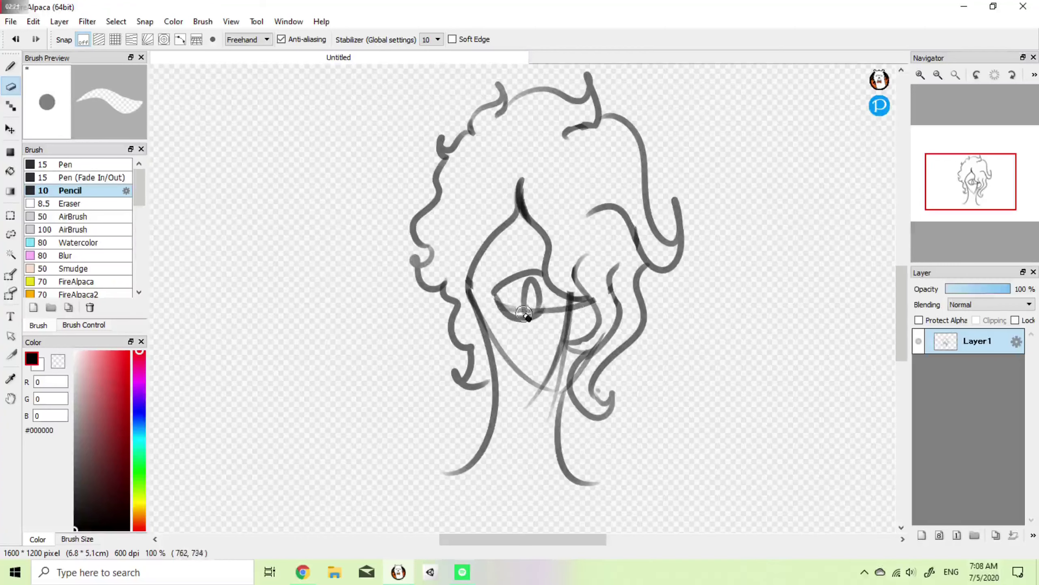
# Step: Erase the remaining guide arc beside the eye and the centre guideline through the lower face with a smaller eraser
pyautogui.moveTo(523, 313); pyautogui.dragTo(527, 315)
pyautogui.press('[')
pyautogui.press('[')
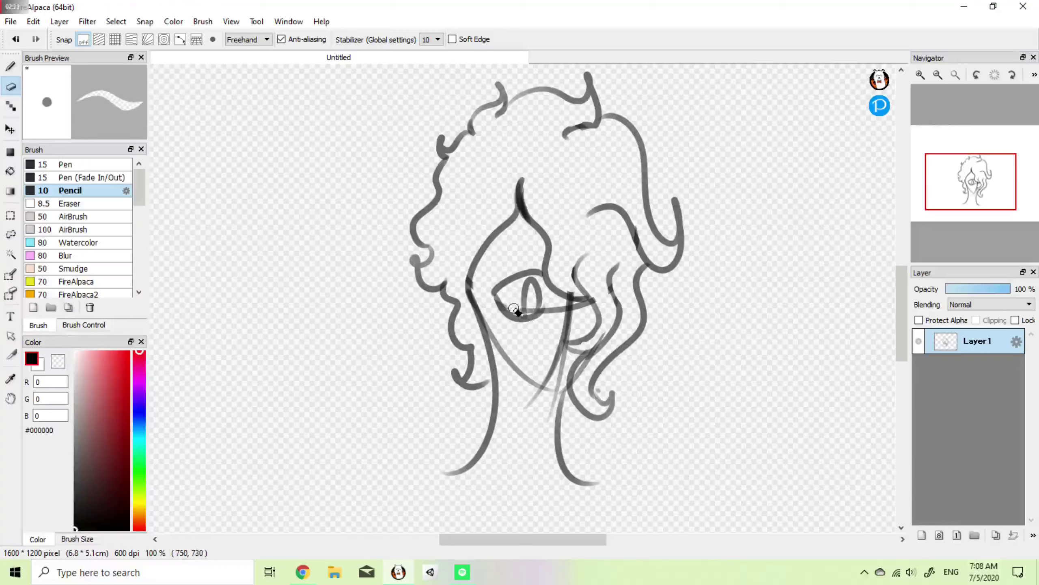
pyautogui.moveTo(553, 307)
pyautogui.mouseDown()
pyautogui.moveTo(559, 383)
pyautogui.moveTo(555, 362)
pyautogui.moveTo(567, 367)
pyautogui.moveTo(575, 301)
pyautogui.moveTo(587, 304)
pyautogui.moveTo(575, 317)
pyautogui.mouseUp()
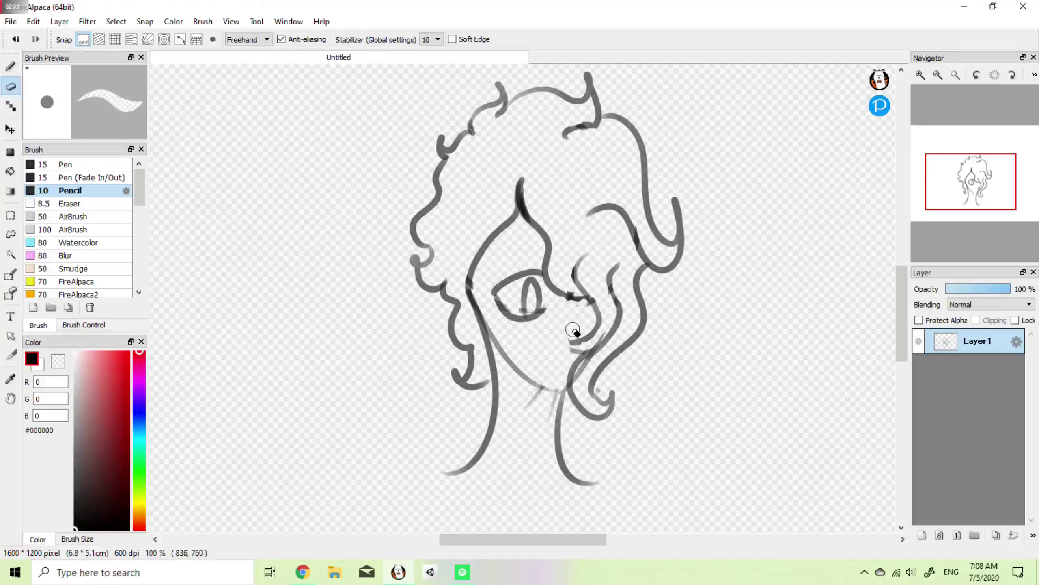
# Step: Add facial details with the Pencil: a nose dot, a small mouth mark and a darker stroke at the fringe's end
pyautogui.press('b')
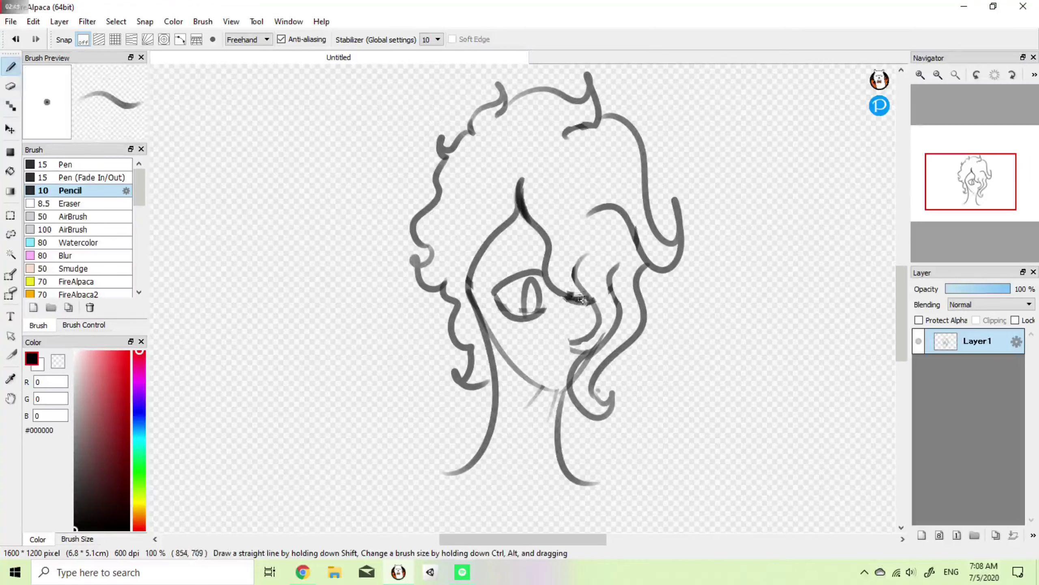
pyautogui.hotkey('ctrl', 'z')
pyautogui.moveTo(538, 387); pyautogui.dragTo(567, 390)
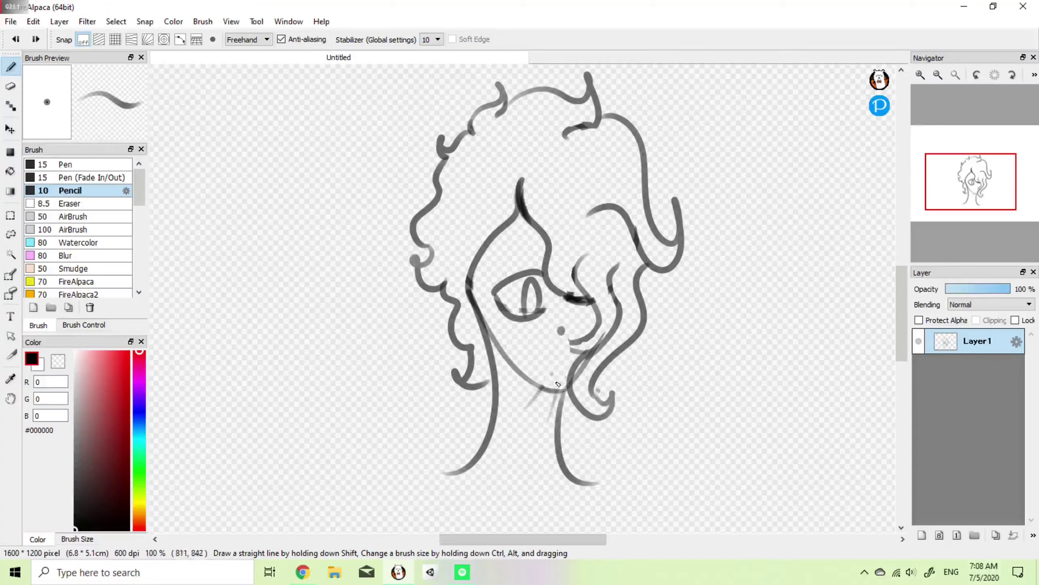
pyautogui.moveTo(971, 191); pyautogui.dragTo(962, 215)
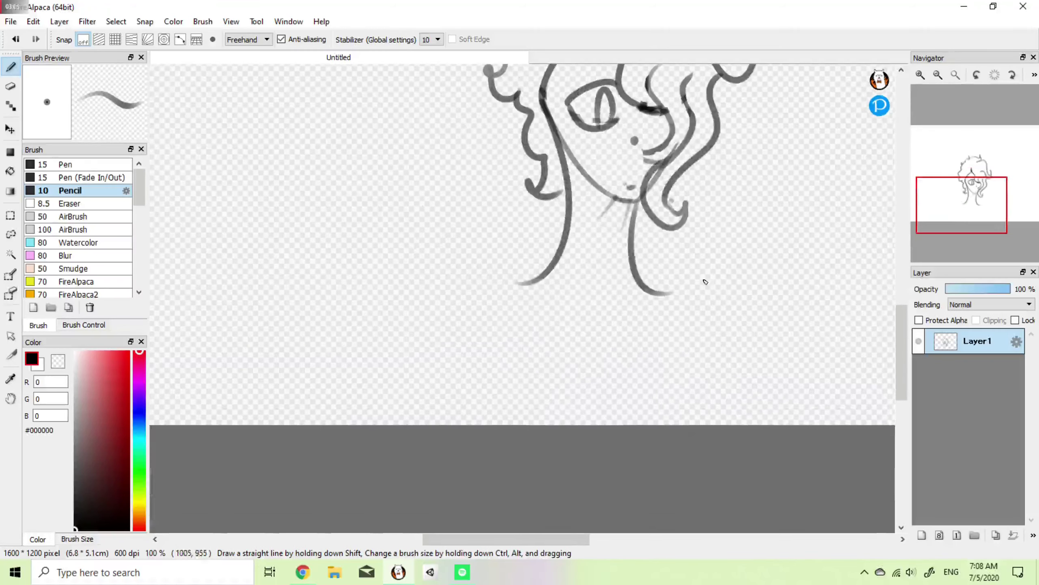
pyautogui.moveTo(517, 286); pyautogui.dragTo(553, 420)
pyautogui.moveTo(674, 296); pyautogui.dragTo(586, 425)
pyautogui.hotkey('ctrl', 'z')
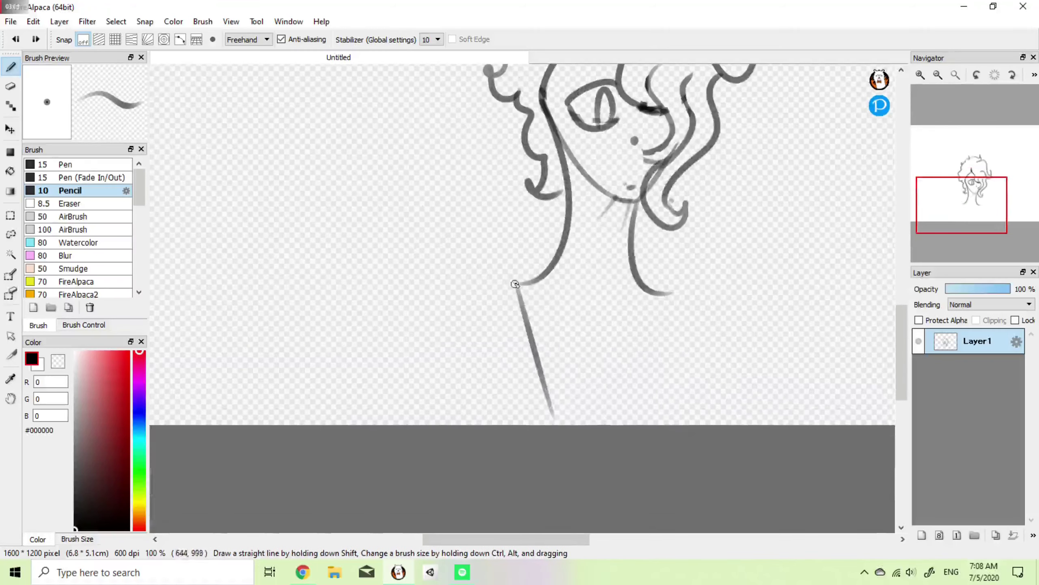
pyautogui.moveTo(515, 284)
pyautogui.mouseDown()
pyautogui.moveTo(605, 442)
pyautogui.moveTo(557, 396)
pyautogui.mouseUp()
pyautogui.hotkey('ctrl', 'z')
pyautogui.hotkey('ctrl', 'z')
# Step: Draw two straight body lines converging from the shoulder ends to the bottom edge of the canvas
pyautogui.keyDown('shift'); pyautogui.click(570, 432); pyautogui.keyUp('shift')
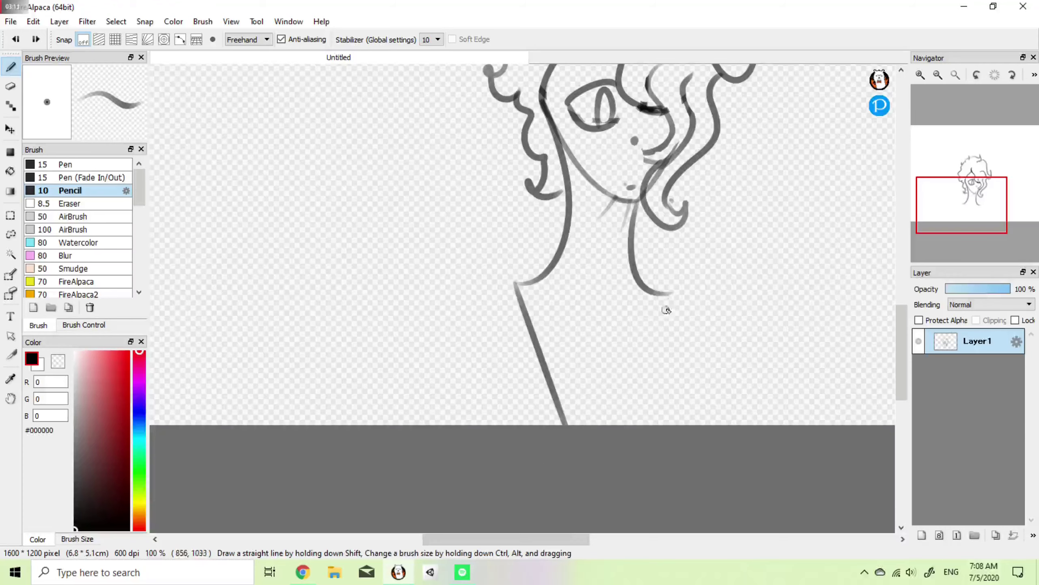
pyautogui.click(674, 294)
pyautogui.keyDown('shift'); pyautogui.click(572, 476); pyautogui.keyUp('shift')
# Step: Sketch a narrow folded collar flap against the left side of the neck
pyautogui.moveTo(953, 210); pyautogui.dragTo(975, 204)
pyautogui.moveTo(440, 350); pyautogui.dragTo(436, 356)
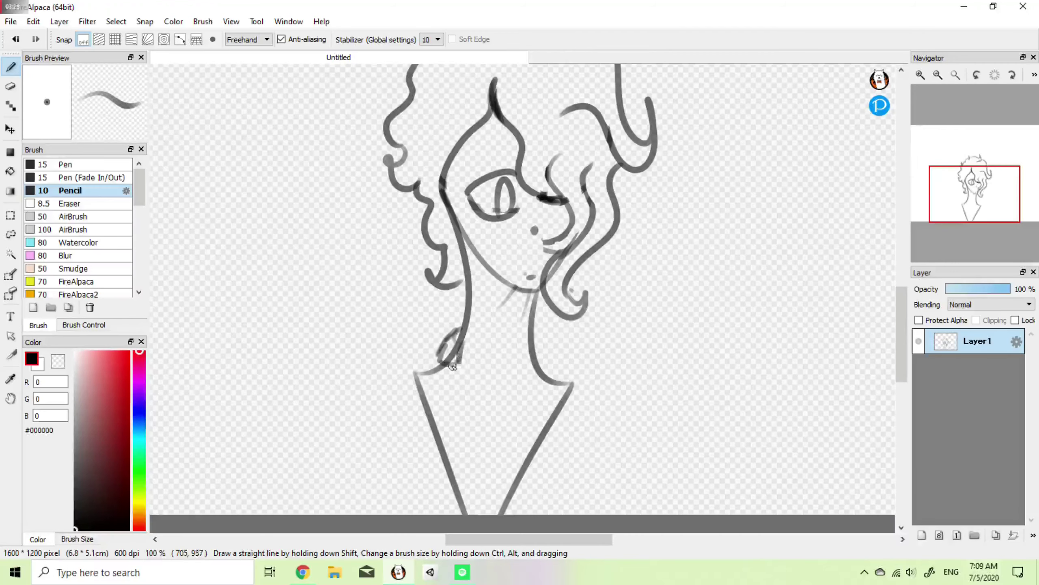
pyautogui.hotkey('ctrl', 'z')
pyautogui.hotkey('ctrl', 'z')
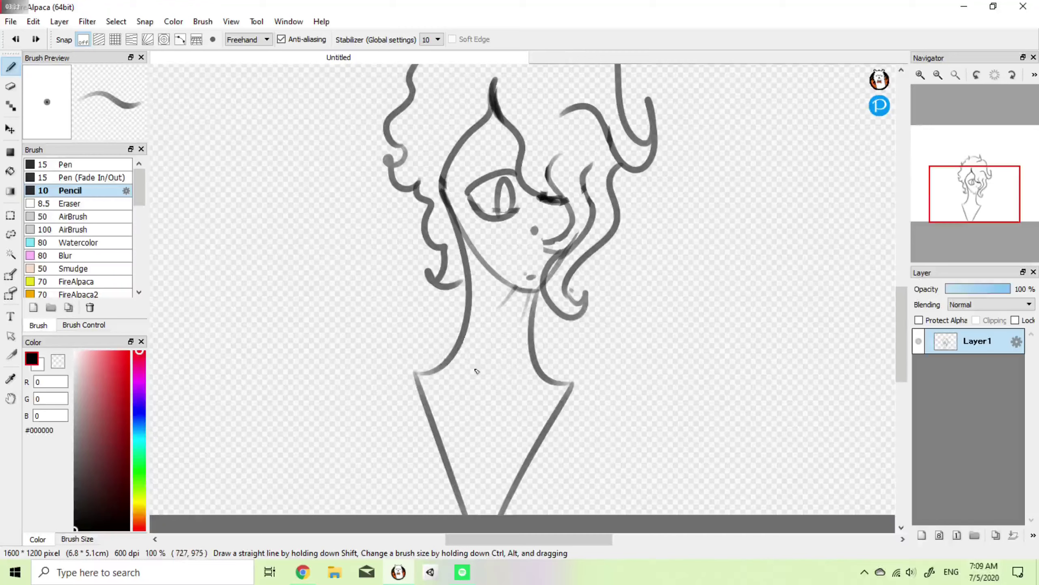
pyautogui.moveTo(434, 354)
pyautogui.mouseDown()
pyautogui.moveTo(455, 335)
pyautogui.moveTo(444, 358)
pyautogui.moveTo(462, 337)
pyautogui.moveTo(460, 315)
pyautogui.moveTo(455, 357)
pyautogui.mouseUp()
pyautogui.hotkey('ctrl', 'z')
pyautogui.hotkey('ctrl', 'z')
pyautogui.moveTo(454, 358)
pyautogui.mouseDown()
pyautogui.moveTo(474, 326)
pyautogui.moveTo(454, 359)
pyautogui.mouseUp()
pyautogui.hotkey('ctrl', 'z')
pyautogui.moveTo(442, 322); pyautogui.dragTo(469, 299)
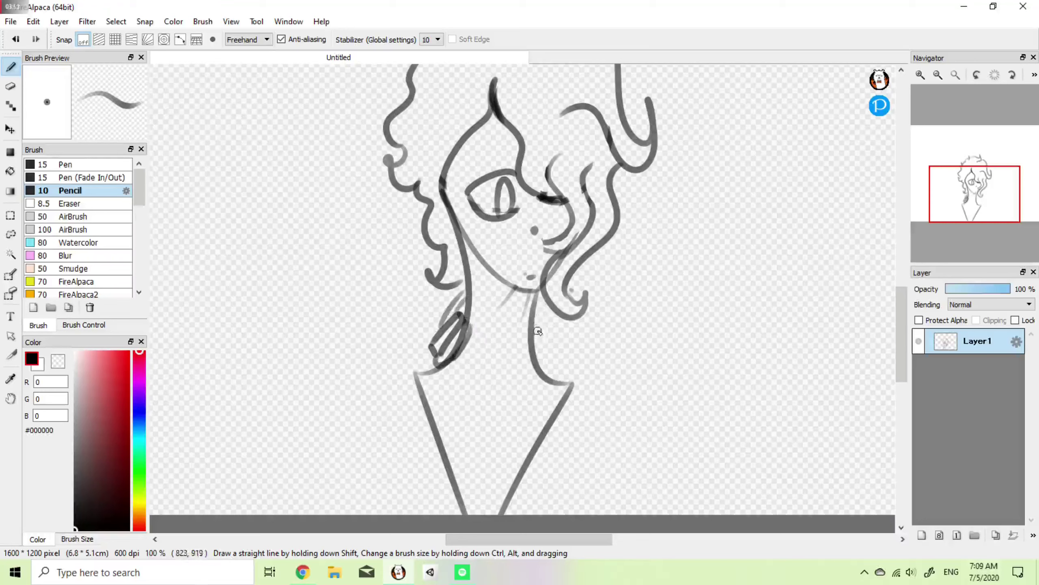
# Step: Sketch a matching collar flap on the right side of the neck and a band joining the flaps beneath the chin
pyautogui.moveTo(540, 358)
pyautogui.mouseDown()
pyautogui.moveTo(546, 330)
pyautogui.moveTo(547, 358)
pyautogui.mouseUp()
pyautogui.moveTo(538, 304)
pyautogui.mouseDown()
pyautogui.moveTo(555, 350)
pyautogui.moveTo(538, 304)
pyautogui.moveTo(547, 353)
pyautogui.moveTo(533, 312)
pyautogui.moveTo(541, 335)
pyautogui.mouseUp()
pyautogui.hotkey('ctrl', 'z')
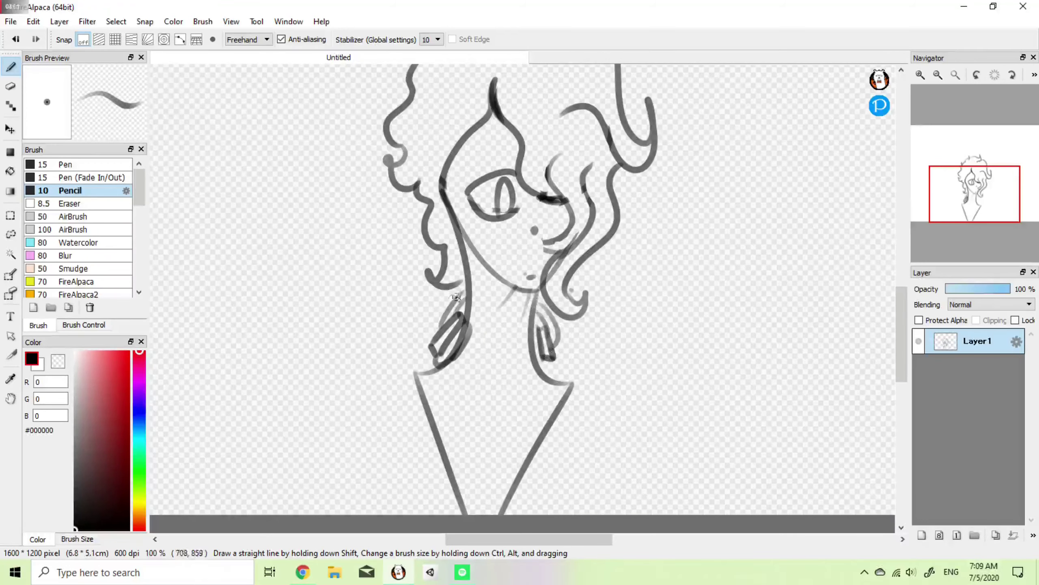
pyautogui.moveTo(471, 290)
pyautogui.mouseDown()
pyautogui.moveTo(548, 311)
pyautogui.moveTo(459, 297)
pyautogui.moveTo(523, 303)
pyautogui.moveTo(499, 295)
pyautogui.moveTo(483, 317)
pyautogui.moveTo(480, 280)
pyautogui.moveTo(489, 313)
pyautogui.moveTo(501, 307)
pyautogui.moveTo(496, 287)
pyautogui.moveTo(515, 313)
pyautogui.moveTo(528, 297)
pyautogui.moveTo(521, 314)
pyautogui.moveTo(522, 290)
pyautogui.moveTo(533, 292)
pyautogui.moveTo(521, 324)
pyautogui.moveTo(496, 295)
pyautogui.moveTo(535, 332)
pyautogui.moveTo(536, 368)
pyautogui.mouseUp()
pyautogui.press('e')
pyautogui.press('b')
# Step: Sketch a V-shaped neckline with a diamond tie knot and the tie hanging down to the canvas edge
pyautogui.moveTo(459, 362)
pyautogui.mouseDown()
pyautogui.moveTo(504, 395)
pyautogui.moveTo(529, 379)
pyautogui.moveTo(458, 491)
pyautogui.mouseUp()
pyautogui.moveTo(498, 420)
pyautogui.mouseDown()
pyautogui.moveTo(467, 474)
pyautogui.moveTo(496, 500)
pyautogui.moveTo(498, 490)
pyautogui.mouseUp()
pyautogui.moveTo(975, 201); pyautogui.dragTo(963, 212)
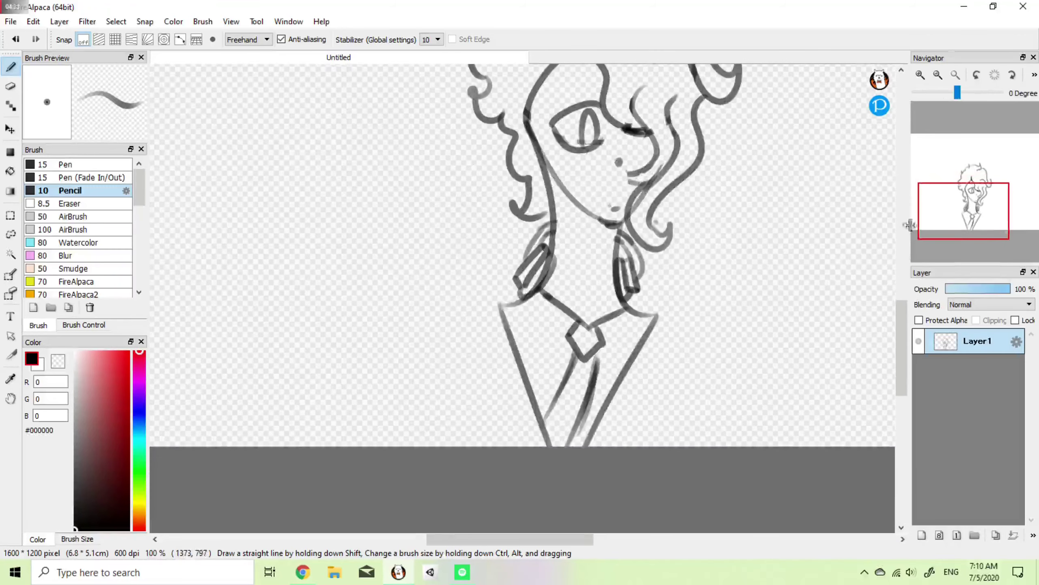
pyautogui.moveTo(541, 423)
pyautogui.mouseDown()
pyautogui.moveTo(528, 446)
pyautogui.moveTo(550, 413)
pyautogui.moveTo(529, 442)
pyautogui.moveTo(552, 442)
pyautogui.moveTo(562, 414)
pyautogui.mouseUp()
# Step: Undo the tie, neckline, collar band and right collar flap strokes
pyautogui.press('e')
pyautogui.press('b')
pyautogui.press('e')
pyautogui.moveTo(966, 213)
pyautogui.mouseDown()
pyautogui.moveTo(982, 197)
pyautogui.moveTo(970, 193)
pyautogui.mouseUp()
pyautogui.hotkey('ctrl', 'z')
pyautogui.hotkey('ctrl', 'z')
pyautogui.hotkey('ctrl', 'z')
pyautogui.hotkey('ctrl', 'z')
pyautogui.hotkey('ctrl', 'z')
pyautogui.hotkey('ctrl', 'z')
pyautogui.hotkey('ctrl', 'z')
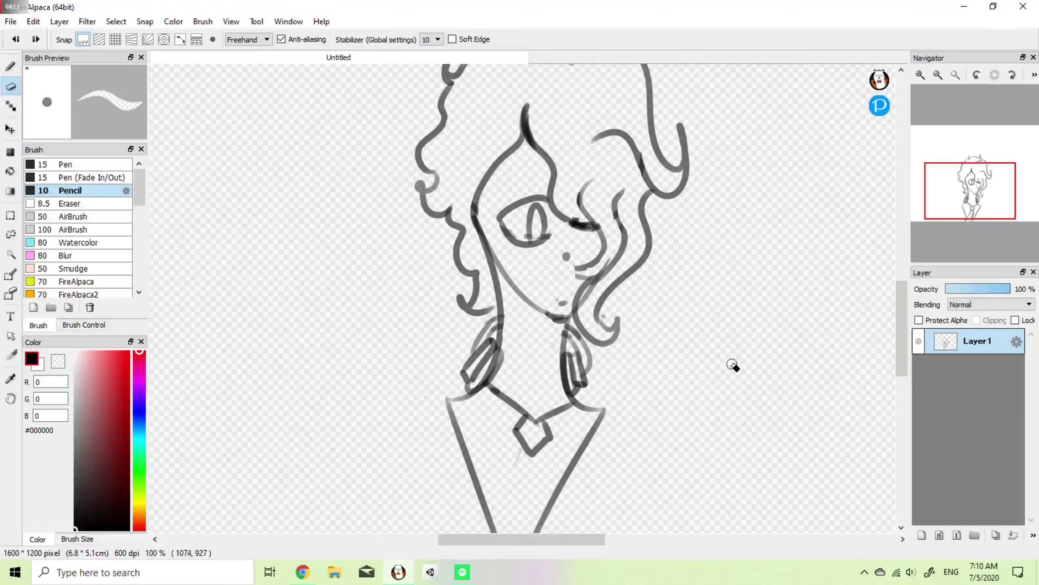
pyautogui.hotkey('ctrl', 'z')
pyautogui.hotkey('ctrl', 'z')
pyautogui.hotkey('ctrl', 'z')
pyautogui.hotkey('ctrl', 'z')
pyautogui.hotkey('ctrl', 'z')
pyautogui.hotkey('ctrl', 'z')
pyautogui.hotkey('ctrl', 'z')
pyautogui.hotkey('ctrl', 'z')
pyautogui.hotkey('ctrl', 'z')
pyautogui.hotkey('ctrl', 'z')
pyautogui.hotkey('ctrl', 'z')
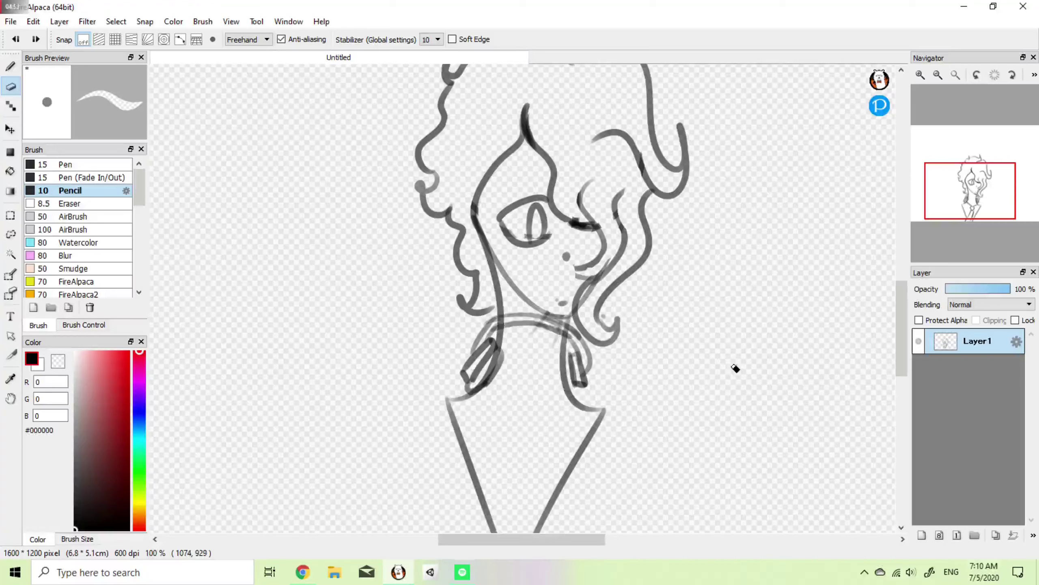
pyautogui.hotkey('ctrl', 'z')
pyautogui.hotkey('ctrl', 'z')
pyautogui.hotkey('ctrl', 'z')
pyautogui.hotkey('ctrl', 'z')
pyautogui.hotkey('ctrl', 'z')
pyautogui.hotkey('ctrl', 'z')
pyautogui.hotkey('ctrl', 'z')
pyautogui.hotkey('ctrl', 'z')
pyautogui.hotkey('ctrl', 'z')
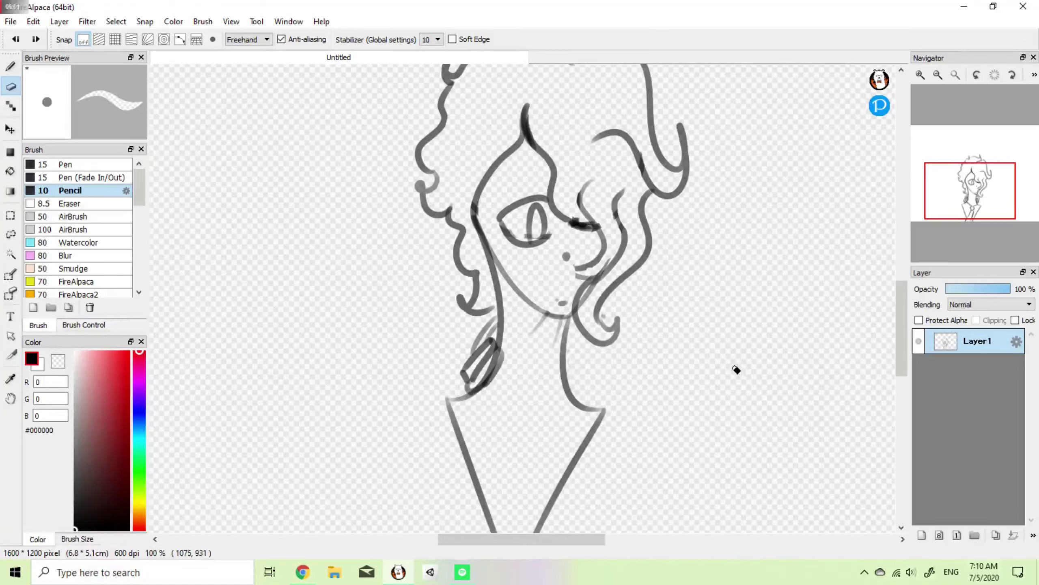
# Step: Erase the collar flap at the left of the neck and draw a plain V-shaped neckline between the neck lines
pyautogui.moveTo(485, 327); pyautogui.dragTo(538, 383)
pyautogui.moveTo(467, 374)
pyautogui.mouseDown()
pyautogui.moveTo(538, 386)
pyautogui.moveTo(516, 428)
pyautogui.mouseUp()
pyautogui.press('b')
pyautogui.hotkey('ctrl', 'z')
pyautogui.moveTo(486, 385)
pyautogui.mouseDown()
pyautogui.moveTo(531, 416)
pyautogui.moveTo(494, 391)
pyautogui.mouseUp()
# Step: Sketch a small diamond-shaped tie knot directly beneath the point of the V neckline
pyautogui.moveTo(945, 199); pyautogui.dragTo(961, 203)
pyautogui.moveTo(603, 321); pyautogui.dragTo(608, 355)
pyautogui.moveTo(608, 354)
pyautogui.mouseDown()
pyautogui.moveTo(630, 339)
pyautogui.moveTo(620, 322)
pyautogui.mouseUp()
pyautogui.hotkey('ctrl', 'z')
pyautogui.hotkey('ctrl', 'z')
pyautogui.hotkey('ctrl', 'z')
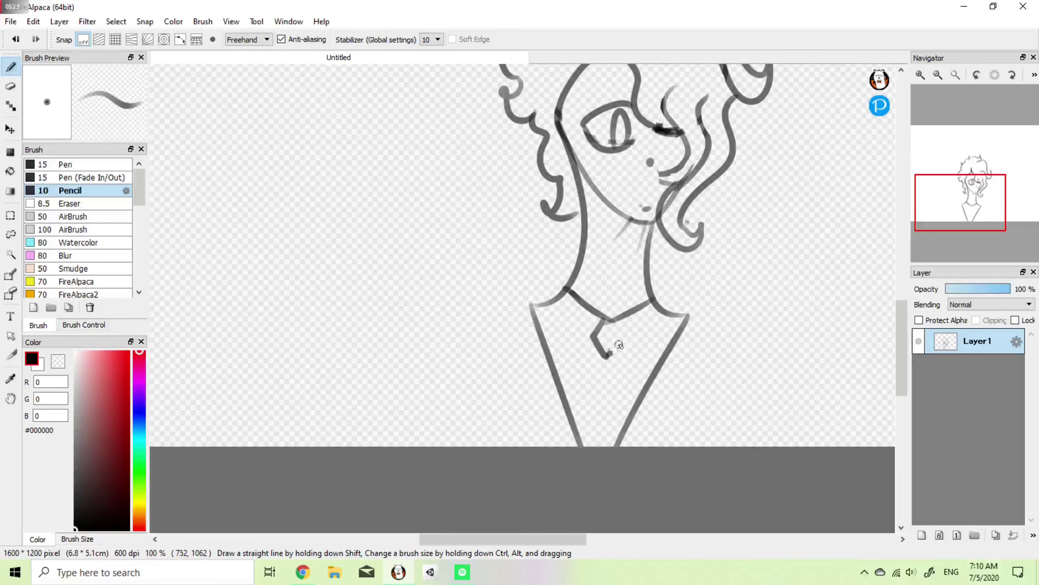
# Step: Draw the tie sweeping down and left from the knot across the body line, and erase the body line inside it
pyautogui.moveTo(570, 400)
pyautogui.mouseDown()
pyautogui.moveTo(602, 348)
pyautogui.moveTo(580, 415)
pyautogui.mouseUp()
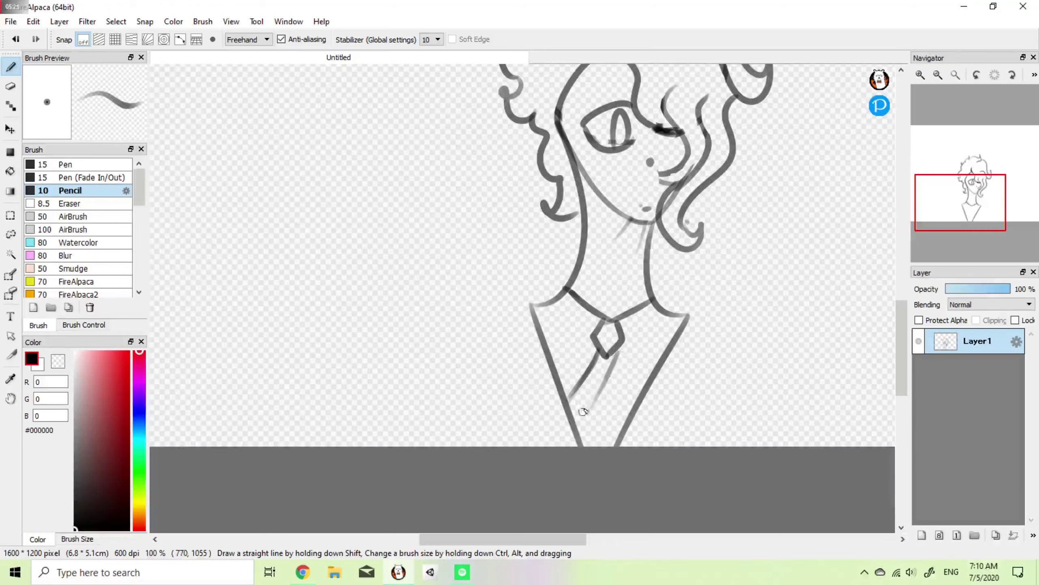
pyautogui.moveTo(614, 361); pyautogui.dragTo(577, 422)
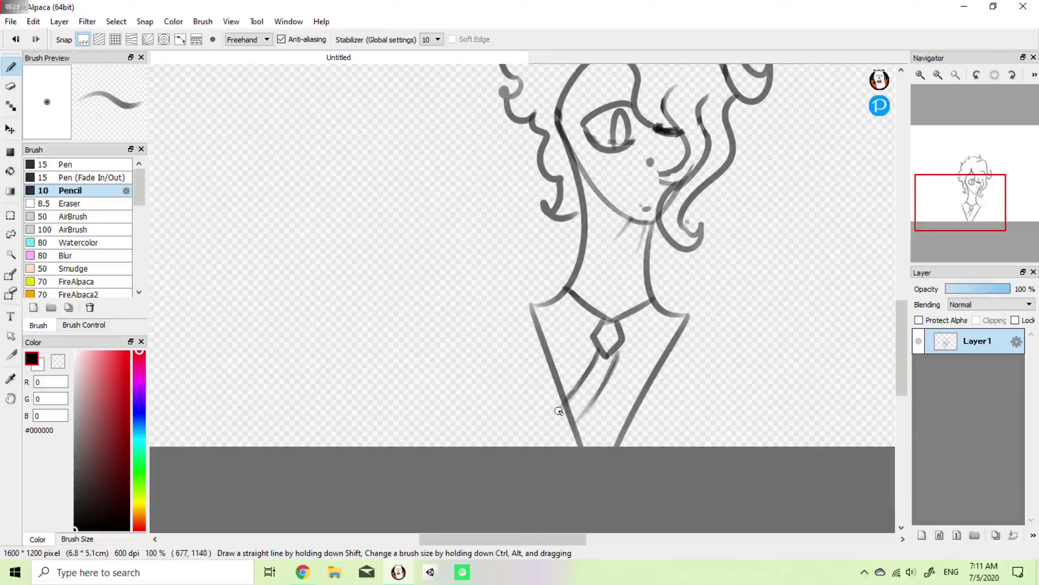
pyautogui.moveTo(554, 412)
pyautogui.mouseDown()
pyautogui.moveTo(557, 437)
pyautogui.moveTo(577, 422)
pyautogui.moveTo(563, 407)
pyautogui.moveTo(560, 437)
pyautogui.moveTo(571, 413)
pyautogui.mouseUp()
pyautogui.hotkey('ctrl', 'z')
pyautogui.hotkey('ctrl', 'z')
pyautogui.press('e')
pyautogui.press('b')
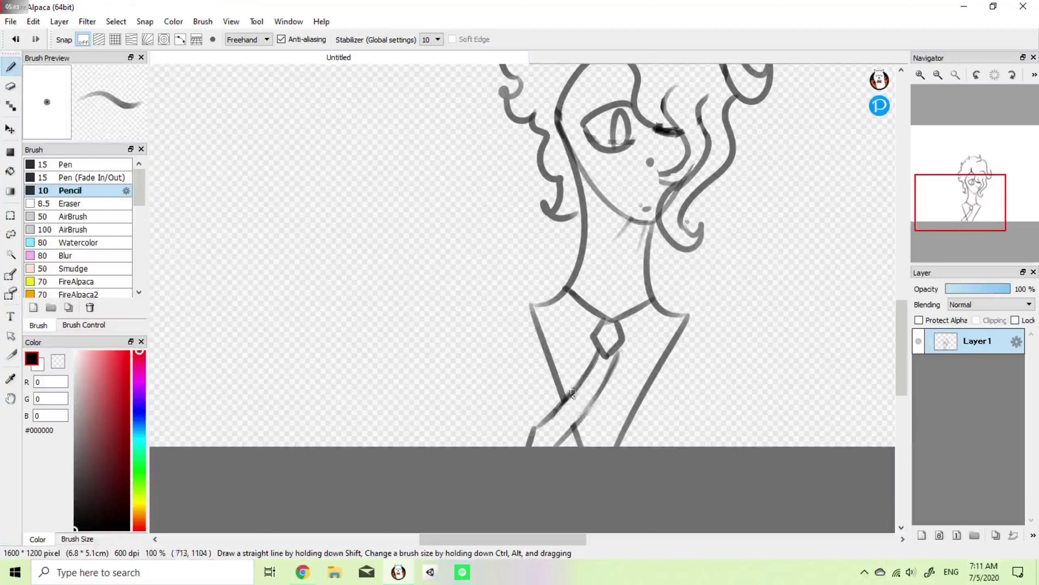
# Step: Rotate the canvas view to 90 degrees and enlarge the neck area at 400% zoom
pyautogui.moveTo(962, 205)
pyautogui.mouseDown()
pyautogui.moveTo(980, 193)
pyautogui.moveTo(951, 196)
pyautogui.moveTo(984, 196)
pyautogui.moveTo(974, 198)
pyautogui.mouseUp()
pyautogui.click(938, 77)
pyautogui.click(923, 76)
pyautogui.click(923, 76)
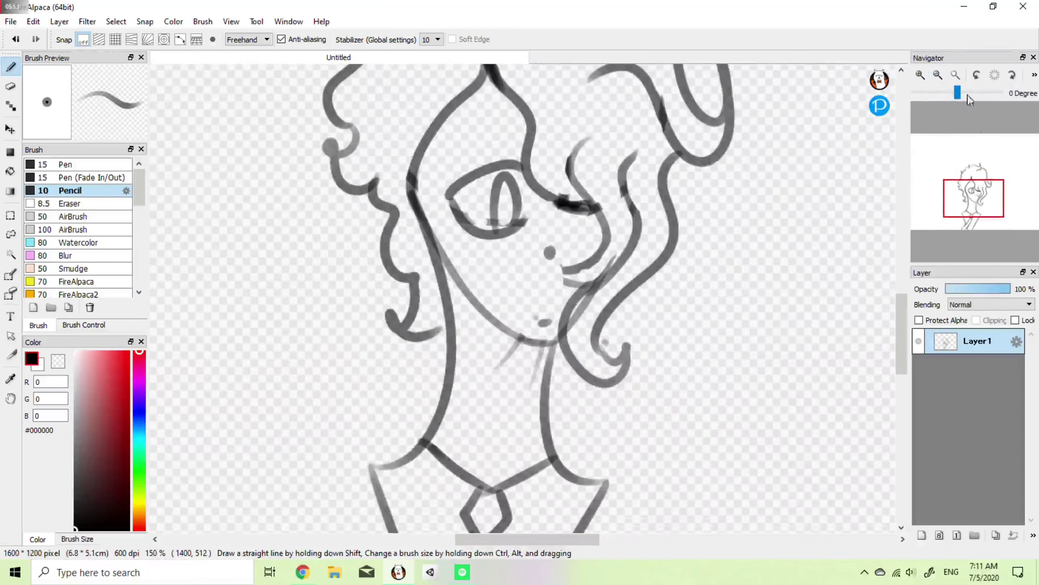
pyautogui.click(979, 76)
pyautogui.click(1013, 77)
pyautogui.click(1013, 77)
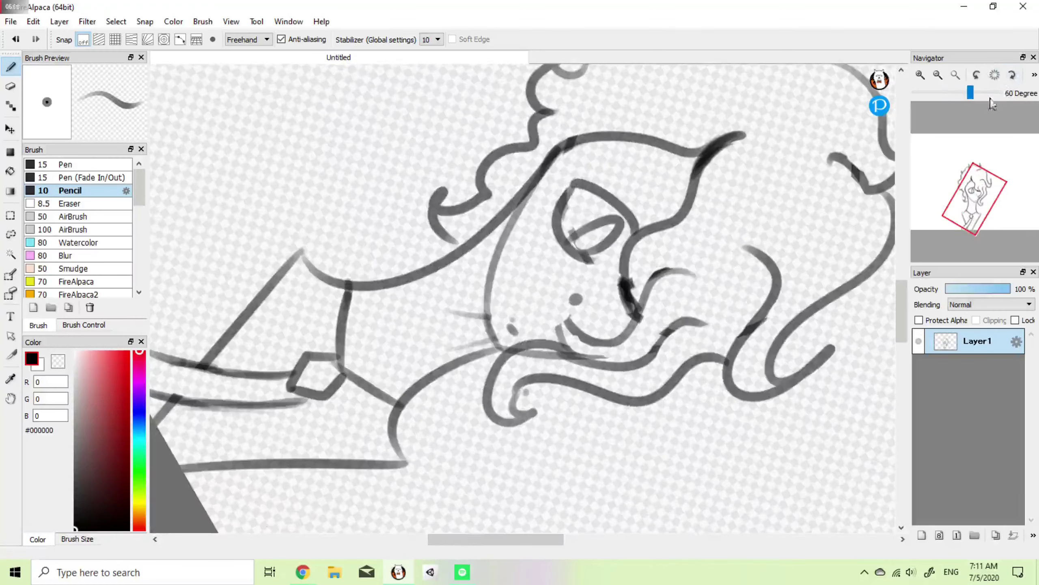
pyautogui.click(1013, 77)
pyautogui.click(921, 77)
pyautogui.click(921, 78)
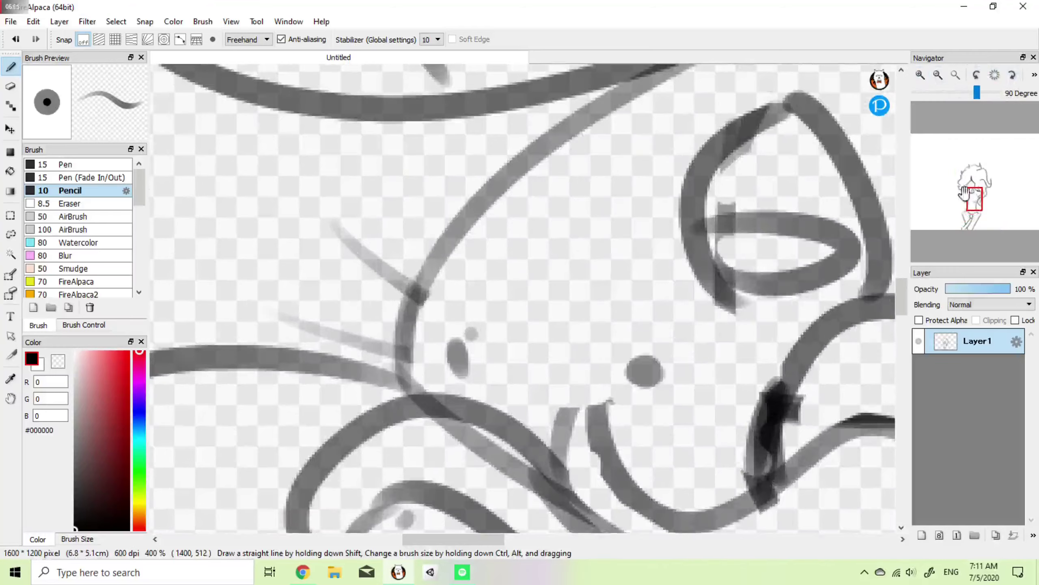
pyautogui.moveTo(972, 201); pyautogui.dragTo(968, 196)
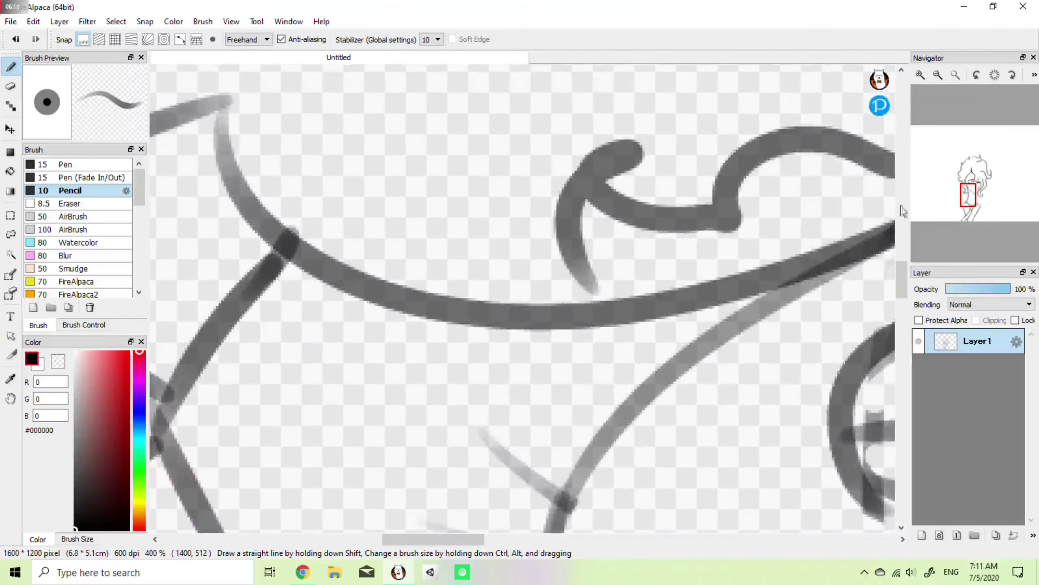
# Step: Set the Pencil brush size to 6.1
pyautogui.click(84, 325)
pyautogui.moveTo(51, 168); pyautogui.dragTo(45, 168)
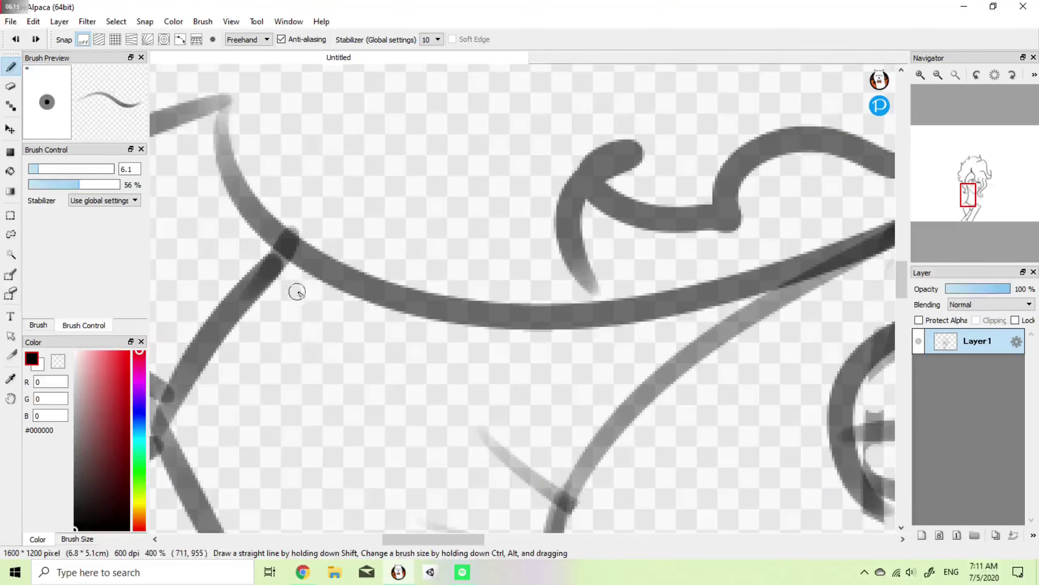
pyautogui.moveTo(312, 294)
pyautogui.mouseDown()
pyautogui.moveTo(292, 315)
pyautogui.moveTo(336, 319)
pyautogui.moveTo(282, 322)
pyautogui.moveTo(345, 331)
pyautogui.mouseUp()
pyautogui.hotkey('ctrl', 'z')
pyautogui.hotkey('ctrl', 'z')
pyautogui.hotkey('ctrl', 'z')
pyautogui.hotkey('ctrl', 'z')
# Step: Set the Pencil brush size to 4.6 and draw a row of small curly characters along the inside of the left neck line
pyautogui.click(36, 170)
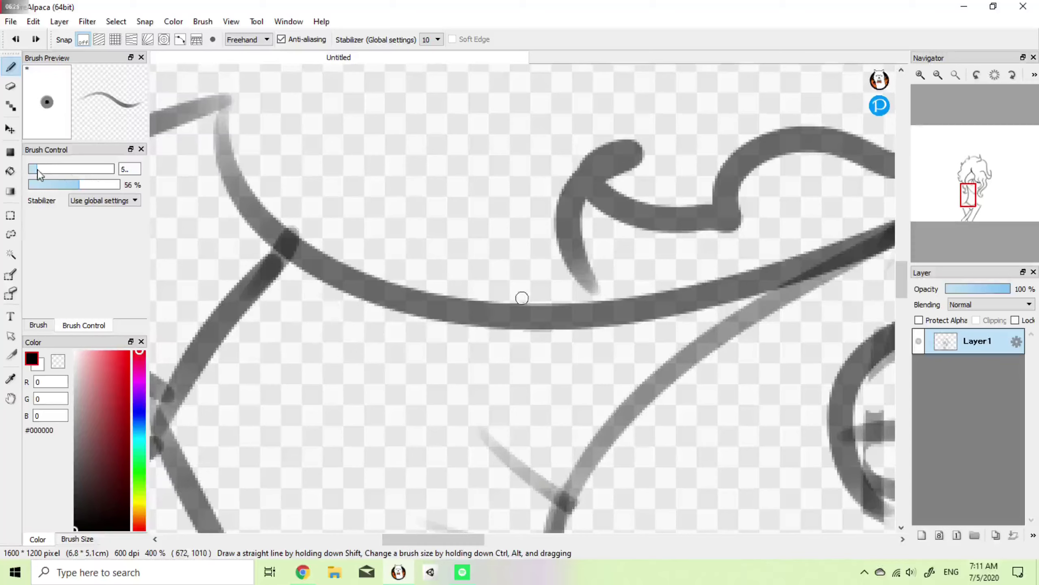
pyautogui.click(48, 326)
pyautogui.click(65, 326)
pyautogui.moveTo(302, 318)
pyautogui.mouseDown()
pyautogui.moveTo(305, 304)
pyautogui.moveTo(336, 313)
pyautogui.moveTo(352, 340)
pyautogui.moveTo(380, 354)
pyautogui.moveTo(396, 340)
pyautogui.mouseUp()
pyautogui.moveTo(450, 327)
pyautogui.mouseDown()
pyautogui.moveTo(424, 338)
pyautogui.moveTo(438, 347)
pyautogui.moveTo(424, 357)
pyautogui.moveTo(524, 346)
pyautogui.moveTo(532, 368)
pyautogui.moveTo(542, 354)
pyautogui.moveTo(599, 341)
pyautogui.moveTo(608, 360)
pyautogui.mouseUp()
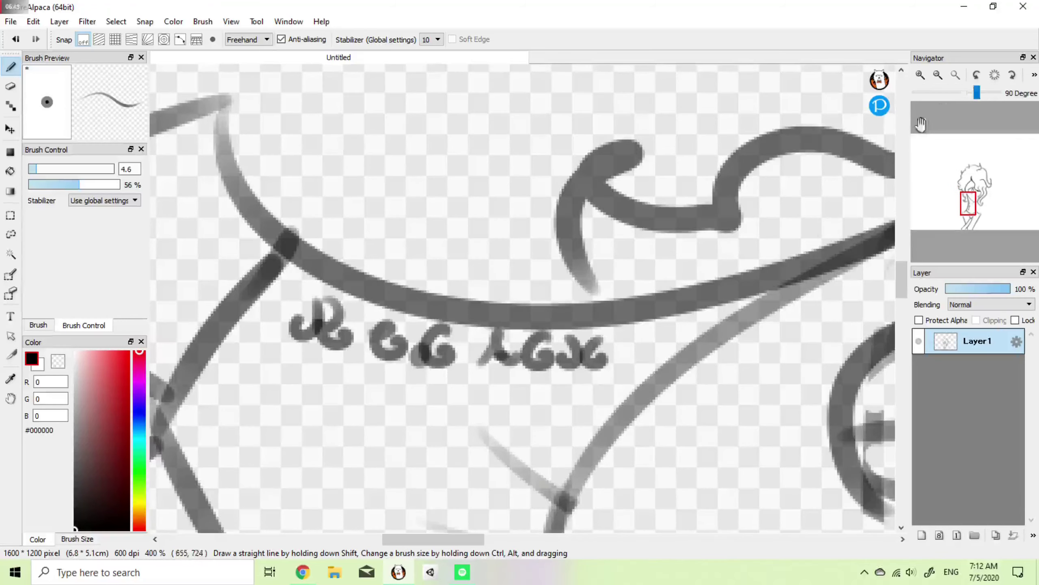
# Step: Return the canvas rotation to 0 degrees and set the Pencil brush size to 10
pyautogui.click(984, 80)
pyautogui.click(1011, 75)
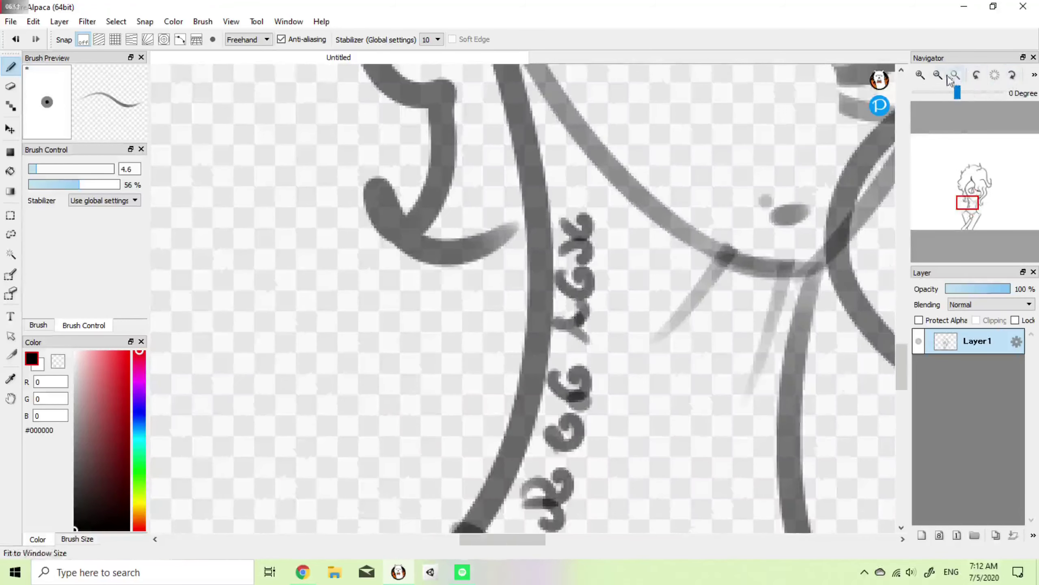
pyautogui.click(922, 77)
pyautogui.click(937, 76)
pyautogui.click(937, 76)
pyautogui.click(937, 76)
pyautogui.click(937, 76)
pyautogui.click(937, 76)
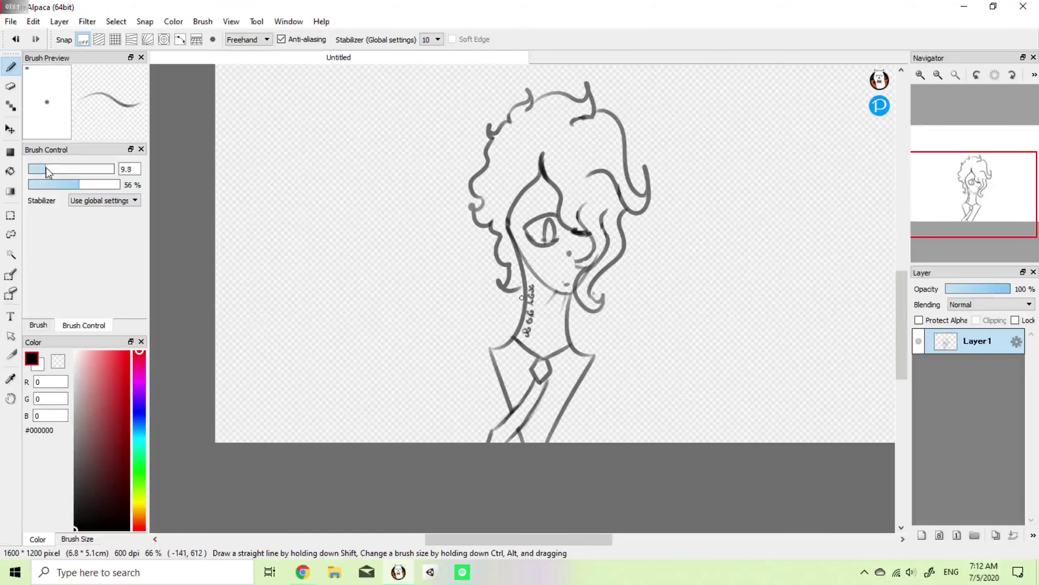
pyautogui.click(139, 169)
pyautogui.press('BackSpace')
pyautogui.press('BackSpace')
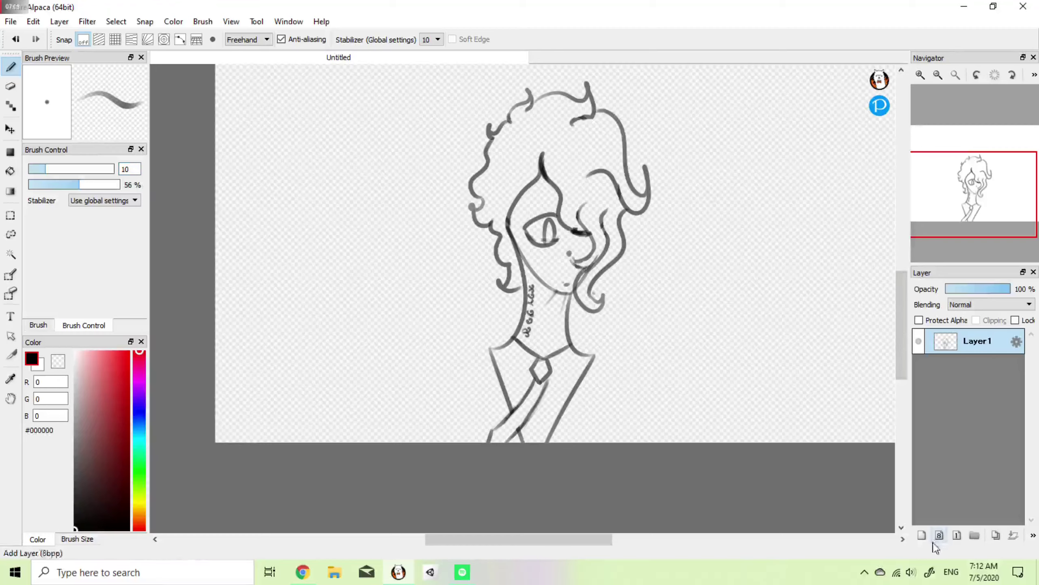
# Step: Add a new layer beneath the sketch layer and lower the sketch layer's opacity to 25%
pyautogui.click(921, 535)
pyautogui.moveTo(981, 353); pyautogui.dragTo(981, 368)
pyautogui.click(978, 341)
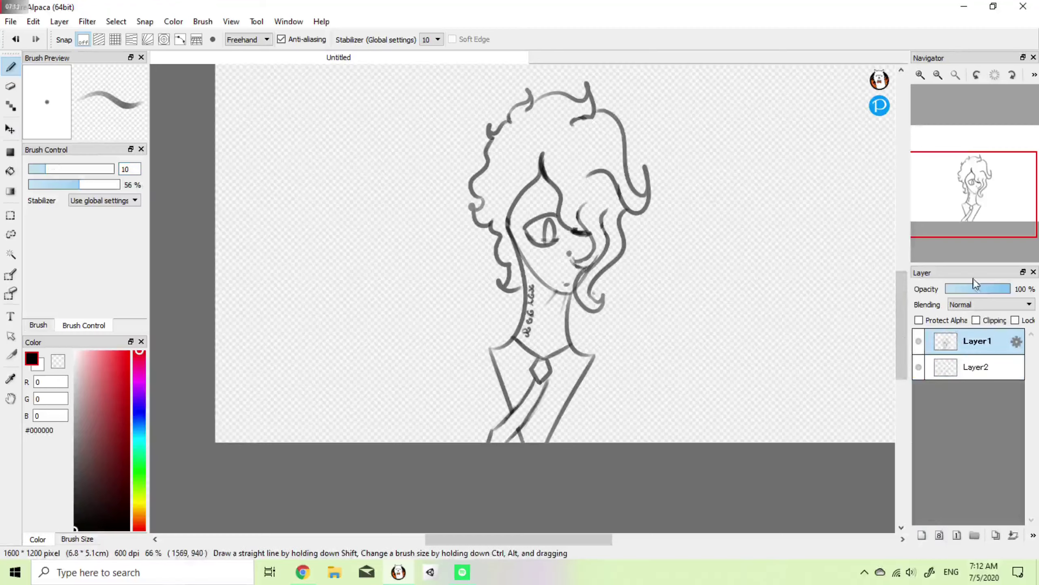
pyautogui.click(976, 288)
pyautogui.click(965, 291)
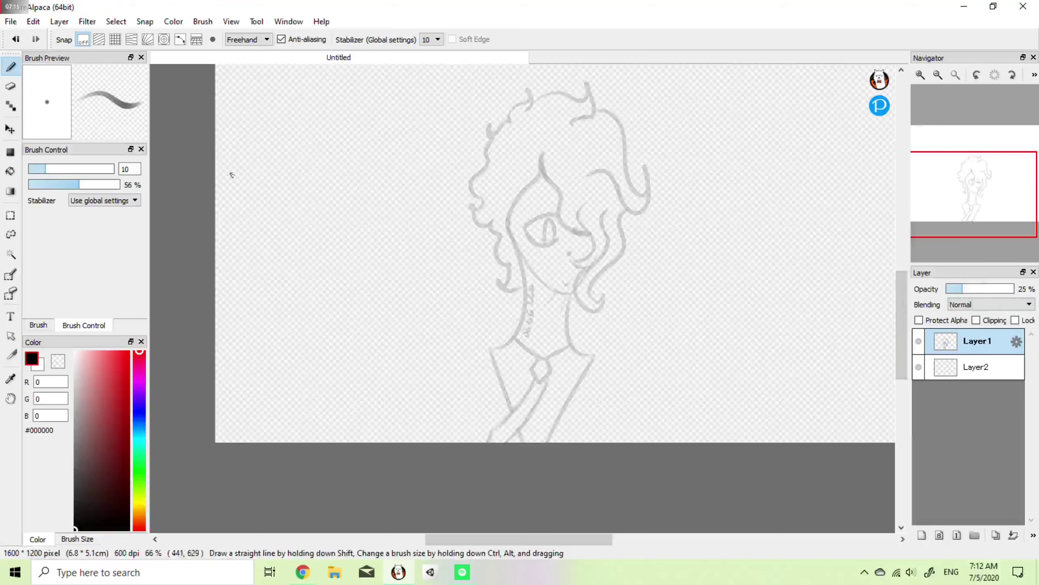
# Step: Set the Pencil brush opacity to 100%
pyautogui.click(53, 325)
pyautogui.click(93, 326)
pyautogui.moveTo(93, 185); pyautogui.dragTo(125, 186)
pyautogui.click(47, 324)
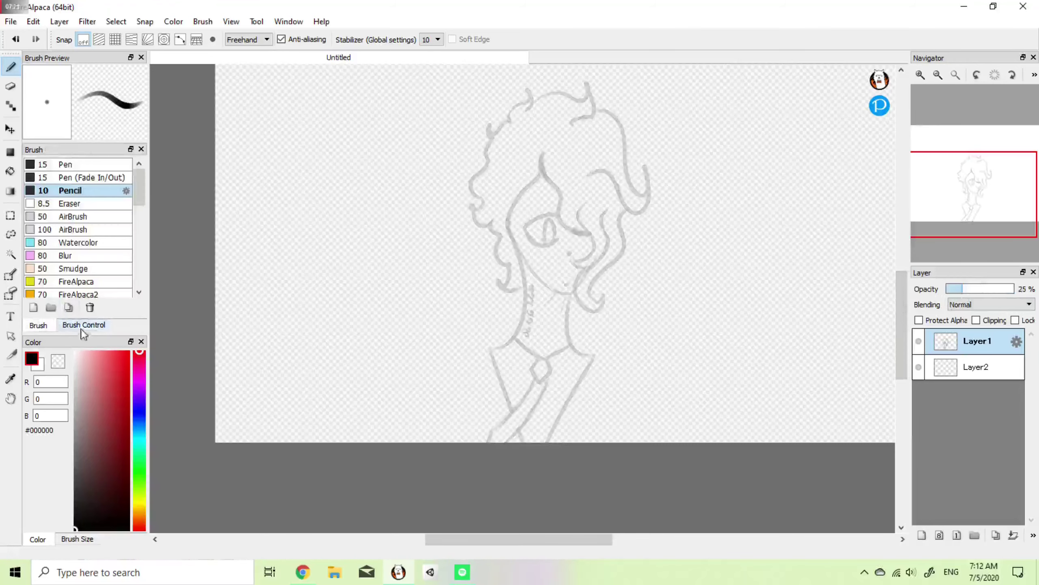
pyautogui.click(82, 326)
# Step: Trace the sketched jawline on Layer2 as one smooth black curve from the left cheek down to the chin
pyautogui.moveTo(974, 197); pyautogui.dragTo(978, 191)
pyautogui.click(920, 75)
pyautogui.click(921, 76)
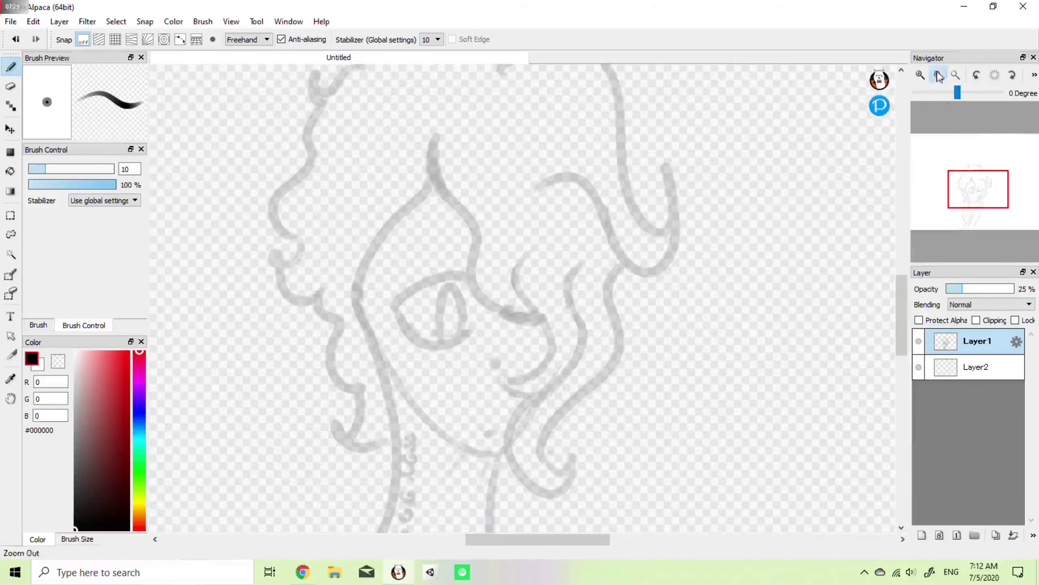
pyautogui.click(938, 76)
pyautogui.moveTo(419, 318); pyautogui.dragTo(475, 396)
pyautogui.click(976, 367)
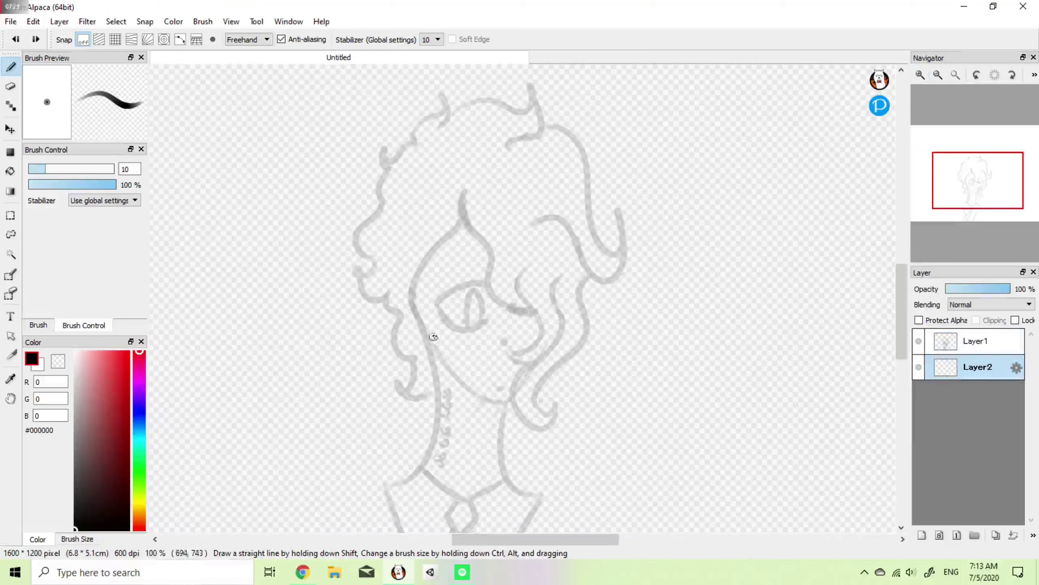
pyautogui.moveTo(411, 302)
pyautogui.mouseDown()
pyautogui.moveTo(462, 376)
pyautogui.moveTo(491, 395)
pyautogui.mouseUp()
pyautogui.hotkey('ctrl', 'z')
pyautogui.moveTo(445, 362); pyautogui.dragTo(508, 408)
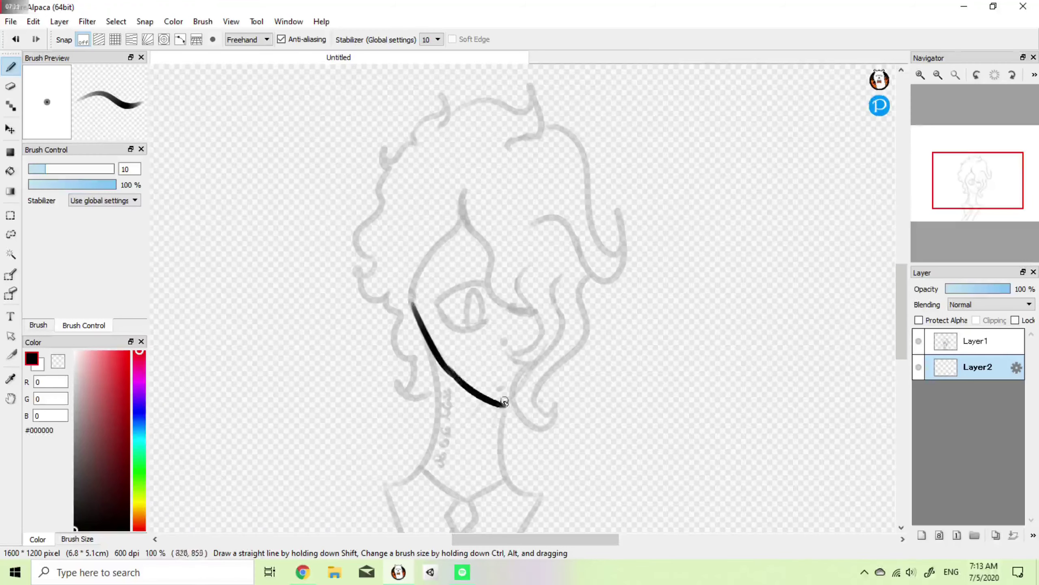
pyautogui.hotkey('ctrl', 'z')
pyautogui.hotkey('ctrl', 'z')
pyautogui.moveTo(411, 300)
pyautogui.mouseDown()
pyautogui.moveTo(494, 404)
pyautogui.moveTo(419, 314)
pyautogui.moveTo(509, 400)
pyautogui.mouseUp()
pyautogui.hotkey('ctrl', 'z')
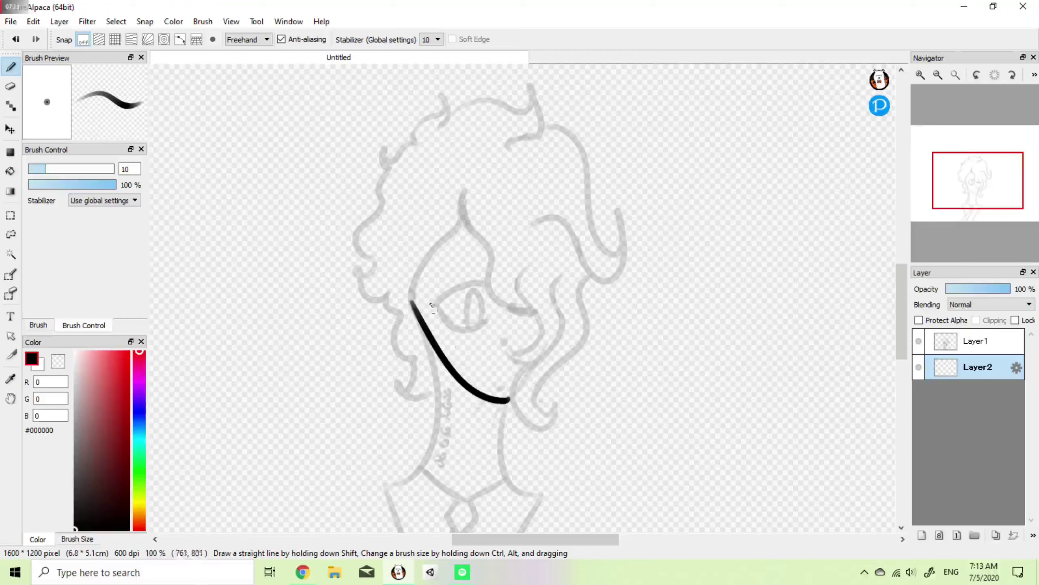
# Step: Trace the left shoulder curve and continue the line up the left side of the neck to the jaw
pyautogui.moveTo(385, 485)
pyautogui.mouseDown()
pyautogui.moveTo(429, 458)
pyautogui.moveTo(439, 397)
pyautogui.mouseUp()
pyautogui.hotkey('ctrl', 'z')
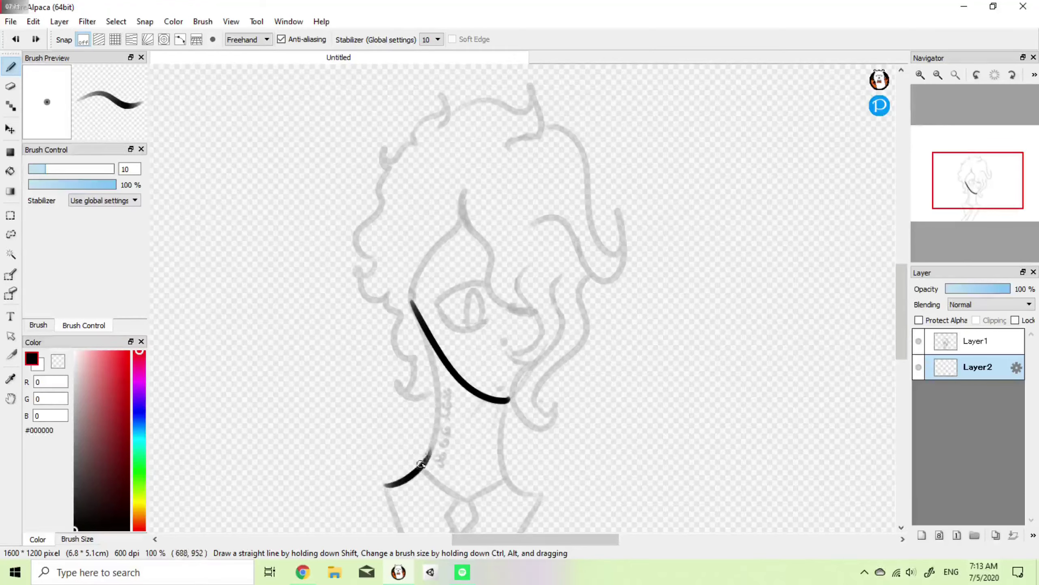
pyautogui.hotkey('ctrl', 'z')
pyautogui.moveTo(428, 465)
pyautogui.mouseDown()
pyautogui.moveTo(404, 325)
pyautogui.moveTo(426, 337)
pyautogui.moveTo(428, 263)
pyautogui.moveTo(457, 199)
pyautogui.mouseUp()
pyautogui.hotkey('ctrl', 'z')
pyautogui.hotkey('ctrl', 'z')
pyautogui.hotkey('ctrl', 'z')
# Step: Trace the hairline around the face, rising from the left cheek to the forehead peak and falling in a wave past the eye
pyautogui.moveTo(412, 304)
pyautogui.mouseDown()
pyautogui.moveTo(465, 204)
pyautogui.moveTo(431, 260)
pyautogui.moveTo(453, 198)
pyautogui.mouseUp()
pyautogui.hotkey('ctrl', 'z')
pyautogui.moveTo(411, 299)
pyautogui.mouseDown()
pyautogui.moveTo(459, 194)
pyautogui.moveTo(489, 260)
pyautogui.mouseUp()
pyautogui.hotkey('ctrl', 'z')
pyautogui.moveTo(464, 199)
pyautogui.mouseDown()
pyautogui.moveTo(524, 323)
pyautogui.moveTo(494, 282)
pyautogui.moveTo(546, 310)
pyautogui.mouseUp()
pyautogui.hotkey('ctrl', 'z')
pyautogui.hotkey('ctrl', 'z')
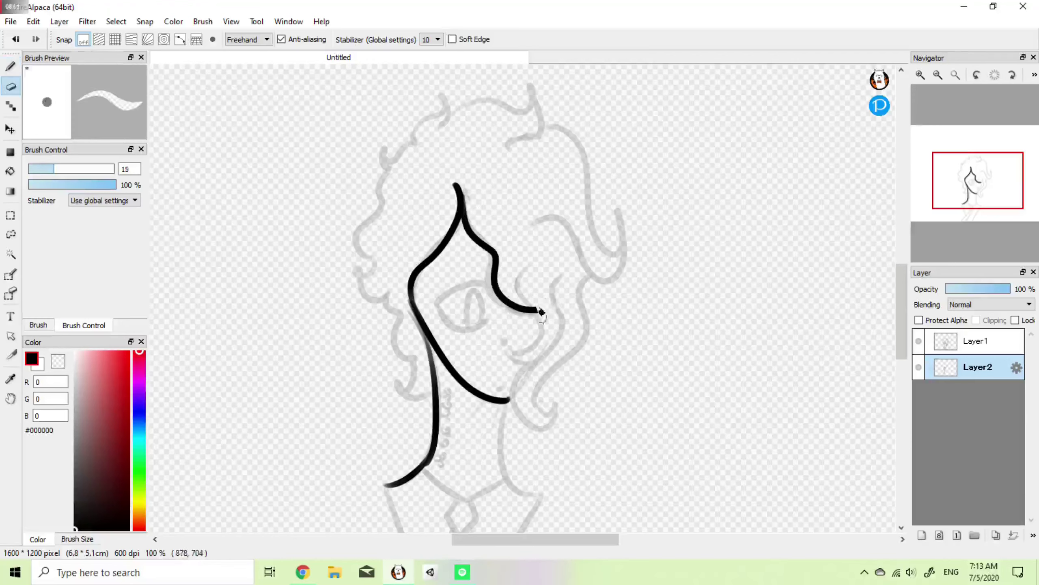
# Step: Trace the curled locks on the right side of the face, including the long outer strand that hooks beside the chin
pyautogui.moveTo(526, 269)
pyautogui.mouseDown()
pyautogui.moveTo(541, 332)
pyautogui.moveTo(515, 343)
pyautogui.mouseUp()
pyautogui.hotkey('ctrl', 'z')
pyautogui.moveTo(532, 265)
pyautogui.mouseDown()
pyautogui.moveTo(513, 366)
pyautogui.moveTo(548, 337)
pyautogui.moveTo(535, 363)
pyautogui.moveTo(566, 275)
pyautogui.mouseUp()
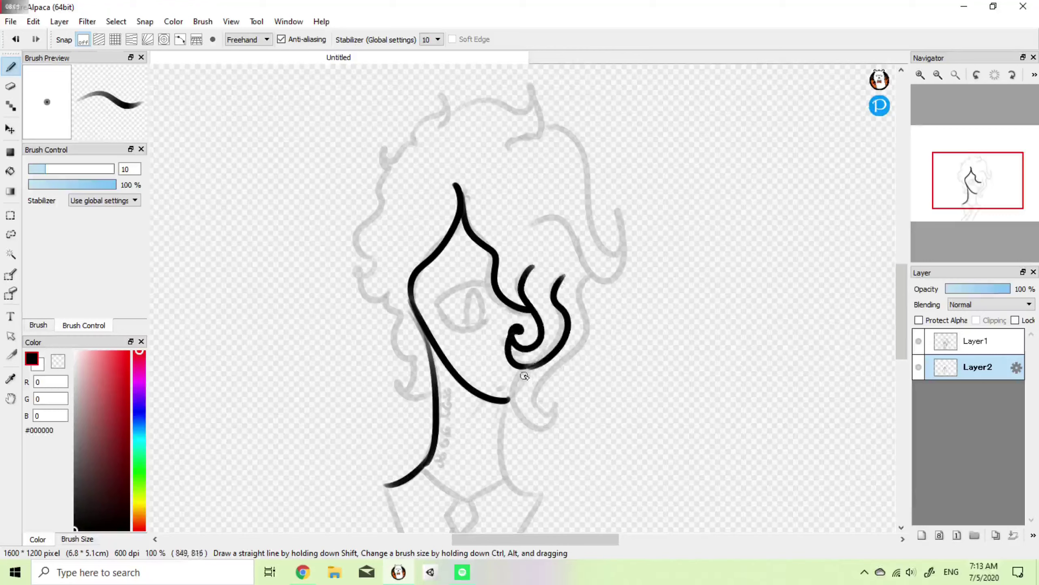
pyautogui.moveTo(525, 370)
pyautogui.mouseDown()
pyautogui.moveTo(543, 391)
pyautogui.moveTo(522, 405)
pyautogui.moveTo(564, 366)
pyautogui.moveTo(592, 281)
pyautogui.mouseUp()
pyautogui.hotkey('ctrl', 'z')
# Step: Trace the top outline of the hair with its two upturned tufts and the short curl beneath the right one
pyautogui.moveTo(421, 147)
pyautogui.mouseDown()
pyautogui.moveTo(442, 86)
pyautogui.moveTo(440, 128)
pyautogui.mouseUp()
pyautogui.moveTo(454, 112)
pyautogui.mouseDown()
pyautogui.moveTo(528, 89)
pyautogui.moveTo(534, 141)
pyautogui.moveTo(556, 132)
pyautogui.moveTo(508, 123)
pyautogui.moveTo(485, 100)
pyautogui.moveTo(513, 75)
pyautogui.moveTo(531, 102)
pyautogui.moveTo(482, 143)
pyautogui.moveTo(567, 125)
pyautogui.moveTo(605, 226)
pyautogui.mouseUp()
pyautogui.hotkey('ctrl', 'z')
pyautogui.hotkey('ctrl', 'z')
pyautogui.hotkey('ctrl', 'z')
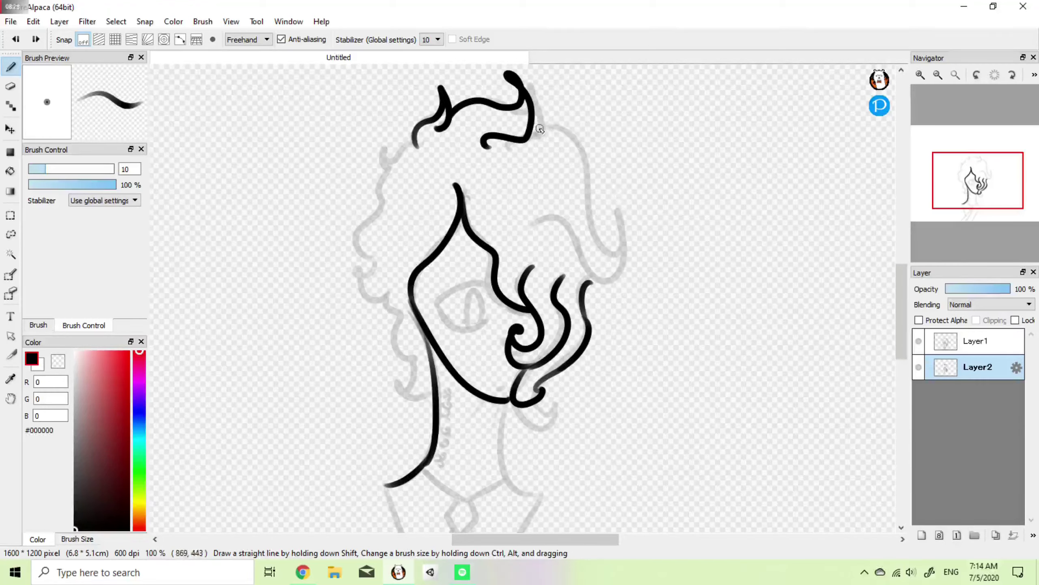
# Step: Trace the right outline of the hair down to the large upturned lock, and join it back toward the face
pyautogui.moveTo(536, 132)
pyautogui.mouseDown()
pyautogui.moveTo(602, 247)
pyautogui.moveTo(598, 204)
pyautogui.moveTo(577, 241)
pyautogui.mouseUp()
pyautogui.hotkey('ctrl', 'z')
pyautogui.moveTo(535, 131)
pyautogui.mouseDown()
pyautogui.moveTo(602, 252)
pyautogui.moveTo(615, 213)
pyautogui.moveTo(563, 229)
pyautogui.moveTo(615, 240)
pyautogui.moveTo(592, 223)
pyautogui.moveTo(623, 224)
pyautogui.moveTo(569, 263)
pyautogui.moveTo(579, 287)
pyautogui.moveTo(592, 288)
pyautogui.moveTo(576, 269)
pyautogui.moveTo(622, 242)
pyautogui.mouseUp()
pyautogui.hotkey('ctrl', 'z')
pyautogui.hotkey('ctrl', 'z')
pyautogui.hotkey('ctrl', 'z')
pyautogui.hotkey('ctrl', 'z')
pyautogui.moveTo(543, 231)
pyautogui.mouseDown()
pyautogui.moveTo(618, 255)
pyautogui.moveTo(586, 263)
pyautogui.moveTo(628, 239)
pyautogui.moveTo(556, 257)
pyautogui.mouseUp()
pyautogui.hotkey('ctrl', 'z')
pyautogui.hotkey('ctrl', 'z')
pyautogui.hotkey('ctrl', 'z')
pyautogui.moveTo(638, 244)
pyautogui.mouseDown()
pyautogui.moveTo(615, 286)
pyautogui.moveTo(573, 239)
pyautogui.mouseUp()
# Step: Trace the wavy left outline of the hair down to the hooked curl that meets the neck
pyautogui.moveTo(414, 147)
pyautogui.mouseDown()
pyautogui.moveTo(391, 148)
pyautogui.moveTo(356, 271)
pyautogui.mouseUp()
pyautogui.hotkey('ctrl', 'z')
pyautogui.moveTo(385, 180)
pyautogui.mouseDown()
pyautogui.moveTo(371, 220)
pyautogui.moveTo(377, 262)
pyautogui.moveTo(370, 276)
pyautogui.moveTo(354, 272)
pyautogui.moveTo(404, 298)
pyautogui.moveTo(358, 294)
pyautogui.moveTo(389, 289)
pyautogui.mouseUp()
pyautogui.hotkey('ctrl', 'z')
pyautogui.hotkey('ctrl', 'z')
pyautogui.moveTo(377, 261)
pyautogui.mouseDown()
pyautogui.moveTo(370, 297)
pyautogui.moveTo(382, 287)
pyautogui.moveTo(403, 351)
pyautogui.moveTo(393, 380)
pyautogui.moveTo(412, 401)
pyautogui.mouseUp()
pyautogui.moveTo(415, 321); pyautogui.dragTo(430, 382)
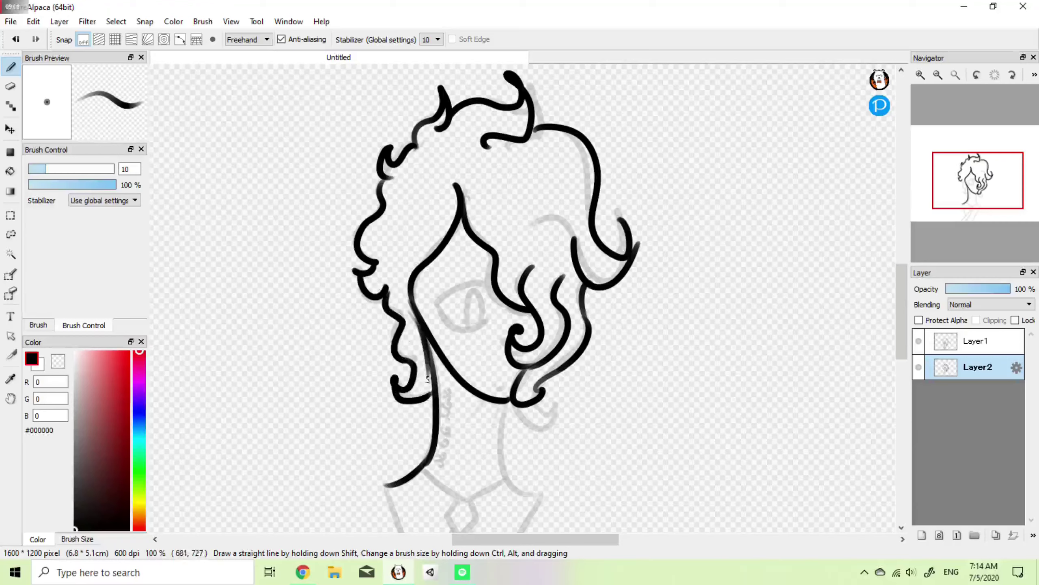
pyautogui.hotkey('ctrl', 'z')
pyautogui.hotkey('ctrl', 'z')
# Step: Trace the eye with its narrow pupil, the nose dot and the small mouth mark
pyautogui.moveTo(436, 305)
pyautogui.mouseDown()
pyautogui.moveTo(493, 285)
pyautogui.moveTo(479, 285)
pyautogui.moveTo(494, 288)
pyautogui.moveTo(471, 330)
pyautogui.moveTo(498, 315)
pyautogui.moveTo(455, 325)
pyautogui.moveTo(492, 311)
pyautogui.moveTo(484, 321)
pyautogui.moveTo(486, 304)
pyautogui.moveTo(487, 320)
pyautogui.mouseUp()
pyautogui.hotkey('ctrl', 'z')
pyautogui.hotkey('ctrl', 'z')
pyautogui.hotkey('ctrl', 'z')
pyautogui.hotkey('ctrl', 'z')
pyautogui.hotkey('ctrl', 'z')
pyautogui.hotkey('ctrl', 'z')
pyautogui.hotkey('ctrl', 'z')
pyautogui.hotkey('ctrl', 'z')
pyautogui.hotkey('ctrl', 'z')
pyautogui.hotkey('ctrl', 'z')
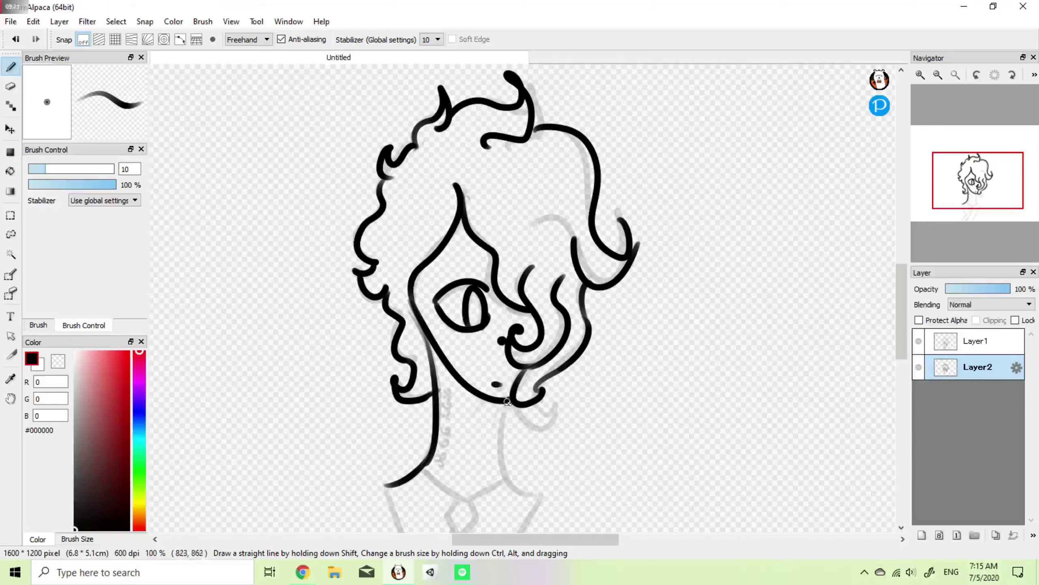
# Step: Trace the right side of the neck into the shoulder and add a small curl beneath the lock beside the chin
pyautogui.moveTo(508, 413)
pyautogui.mouseDown()
pyautogui.moveTo(557, 306)
pyautogui.moveTo(594, 383)
pyautogui.mouseUp()
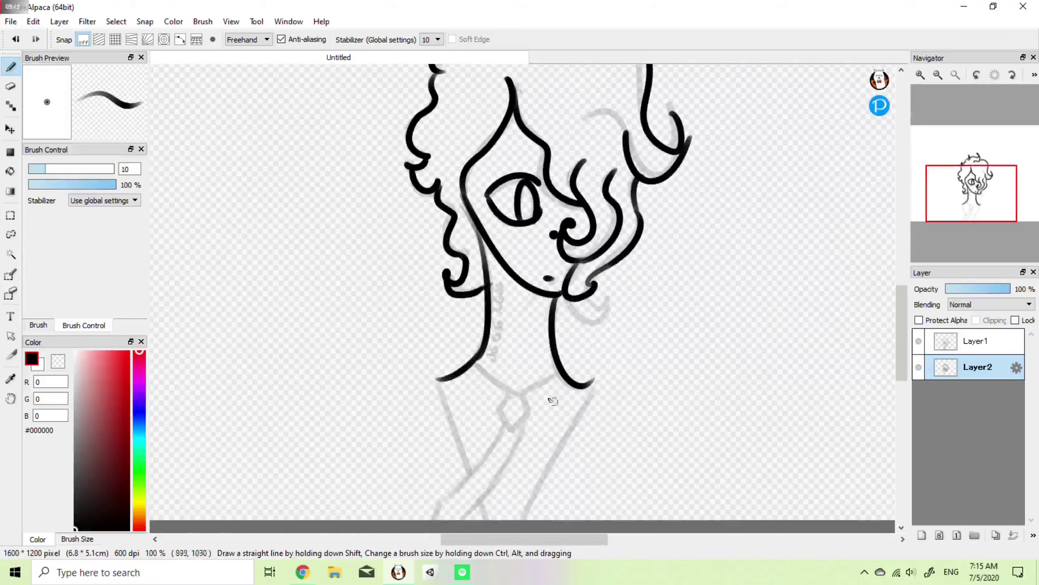
pyautogui.moveTo(559, 298)
pyautogui.mouseDown()
pyautogui.moveTo(575, 319)
pyautogui.moveTo(589, 297)
pyautogui.mouseUp()
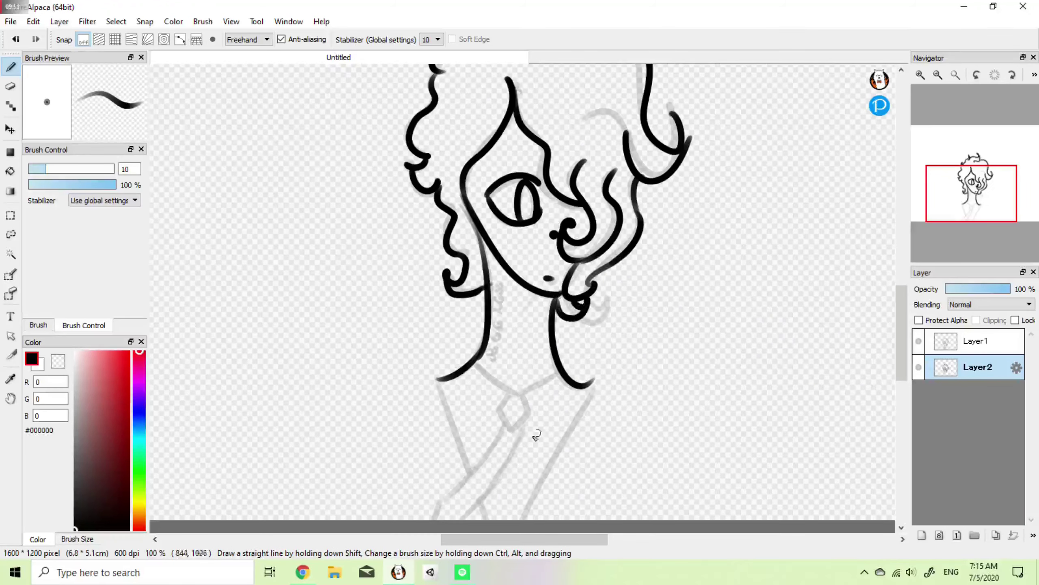
# Step: Draw both slanted body lines from the shoulders to the canvas edge, and erase the left line where the tie crosses it
pyautogui.scroll(-3, 467, 397)
pyautogui.moveTo(433, 226); pyautogui.dragTo(478, 365)
pyautogui.moveTo(590, 230); pyautogui.dragTo(519, 366)
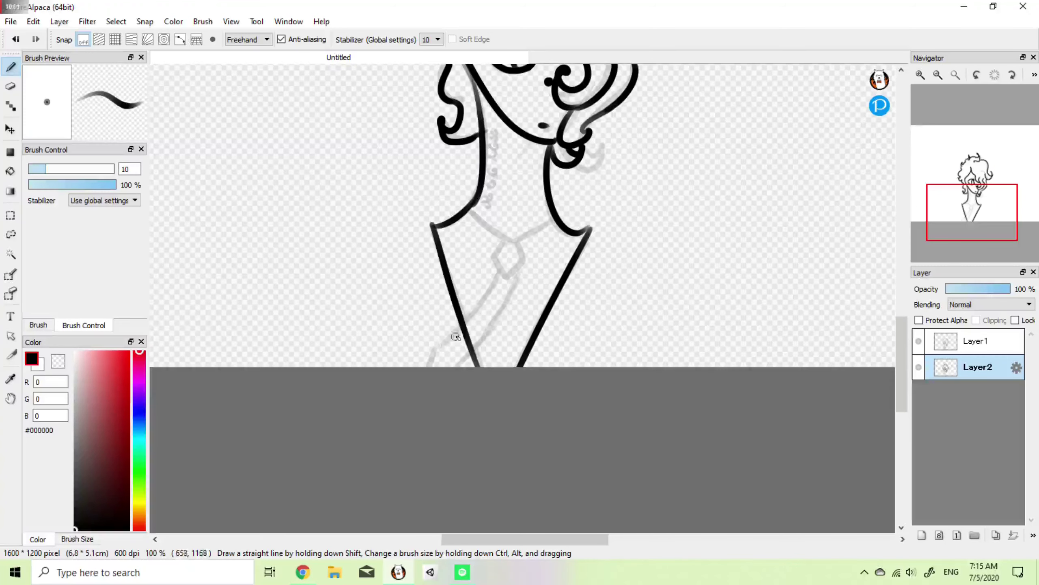
pyautogui.press('e')
pyautogui.moveTo(460, 347); pyautogui.dragTo(474, 319)
# Step: Trace the V-shaped neckline between the two sides of the neck
pyautogui.press('b')
pyautogui.moveTo(474, 207); pyautogui.dragTo(515, 243)
pyautogui.hotkey('ctrl', 'z')
pyautogui.hotkey('ctrl', 'z')
pyautogui.hotkey('ctrl', 'z')
pyautogui.moveTo(472, 208)
pyautogui.mouseDown()
pyautogui.moveTo(519, 242)
pyautogui.moveTo(556, 215)
pyautogui.moveTo(528, 256)
pyautogui.moveTo(556, 218)
pyautogui.mouseUp()
pyautogui.hotkey('ctrl', 'z')
pyautogui.hotkey('ctrl', 'z')
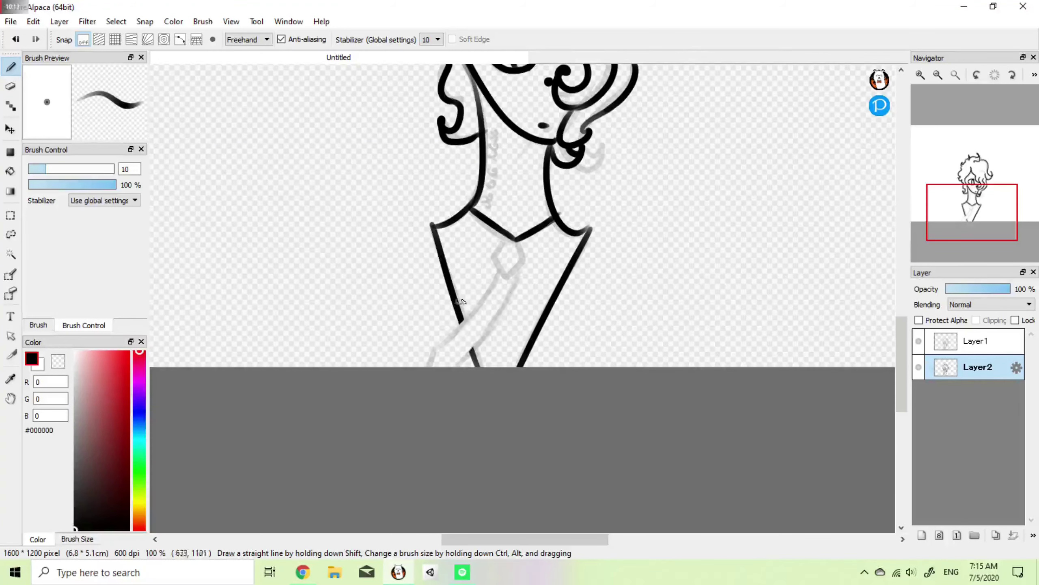
# Step: Draw the diamond-shaped tie knot below the neckline point and the tie sweeping down and left from it
pyautogui.press('e')
pyautogui.press('b')
pyautogui.hotkey('ctrl', 'z')
pyautogui.moveTo(512, 239); pyautogui.dragTo(423, 365)
pyautogui.hotkey('ctrl', 'z')
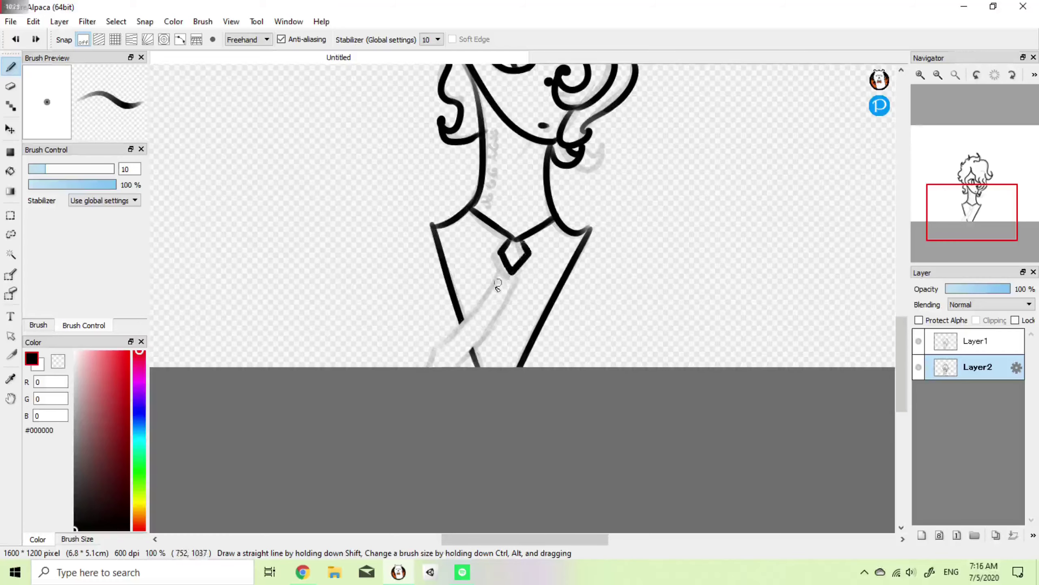
pyautogui.moveTo(508, 267)
pyautogui.mouseDown()
pyautogui.moveTo(452, 325)
pyautogui.moveTo(432, 343)
pyautogui.mouseUp()
pyautogui.moveTo(522, 268)
pyautogui.mouseDown()
pyautogui.moveTo(483, 334)
pyautogui.moveTo(447, 365)
pyautogui.mouseUp()
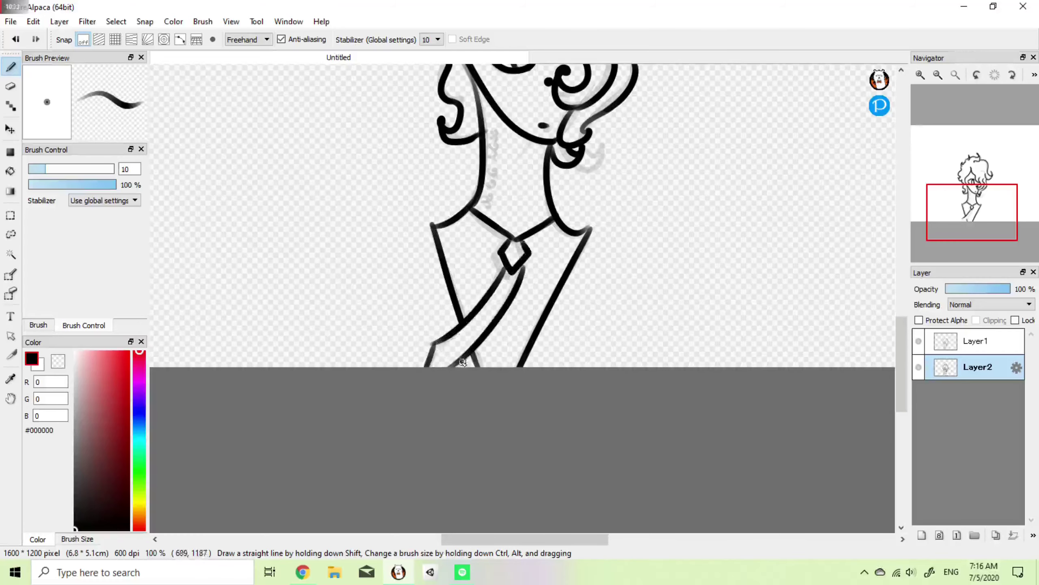
# Step: Toggle the visibility of the sketch layer to check the line art on its own
pyautogui.moveTo(931, 131)
pyautogui.moveTo(985, 224); pyautogui.dragTo(977, 195)
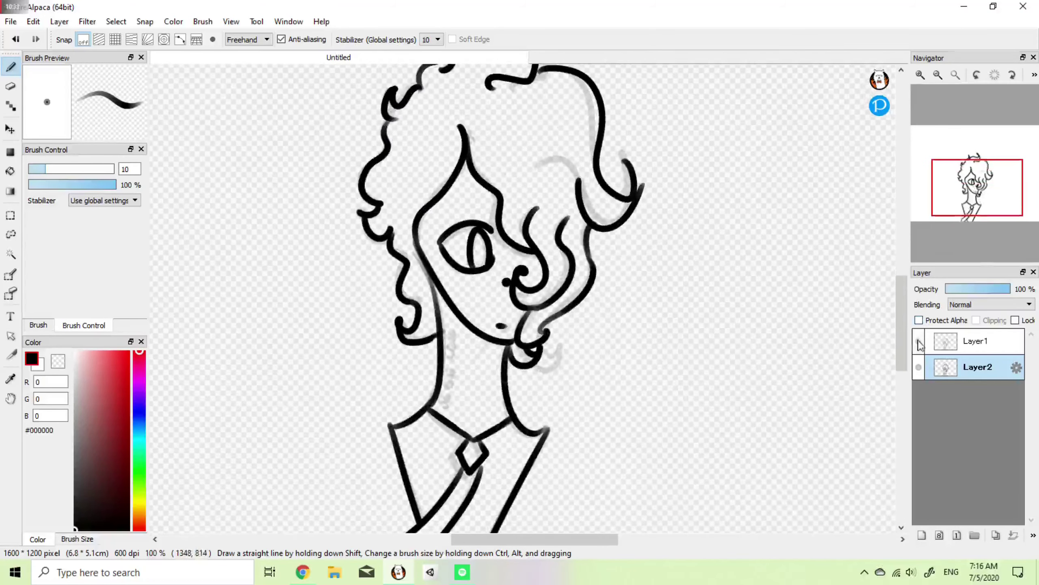
pyautogui.click(919, 342)
pyautogui.click(918, 342)
# Step: Rotate the canvas to 90 degrees around the neck lettering and set the Pencil brush size to 3.5
pyautogui.click(977, 76)
pyautogui.click(977, 76)
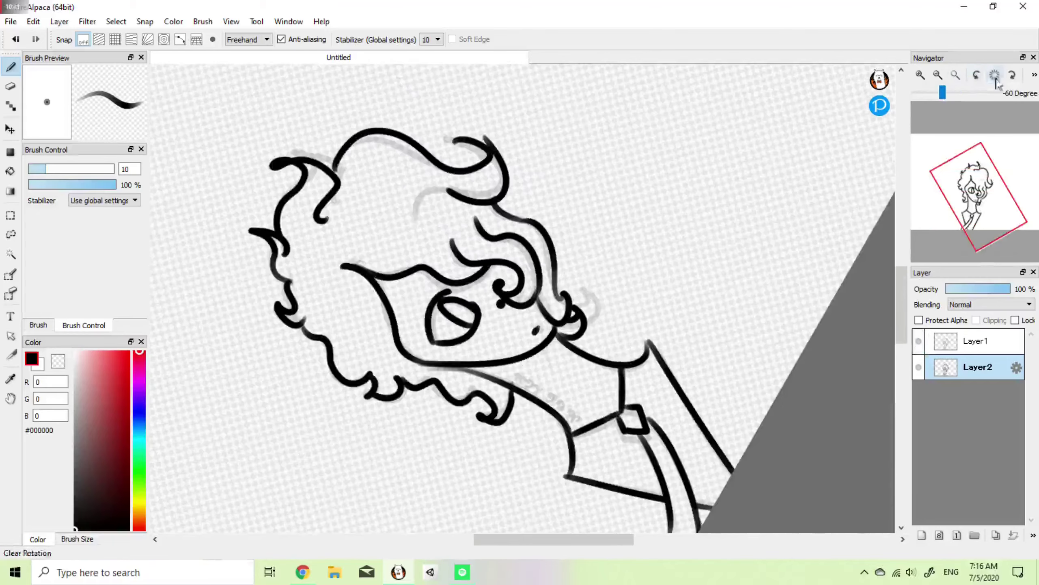
pyautogui.click(1012, 76)
pyautogui.click(1012, 77)
pyautogui.click(1011, 76)
pyautogui.click(1012, 76)
pyautogui.click(1012, 75)
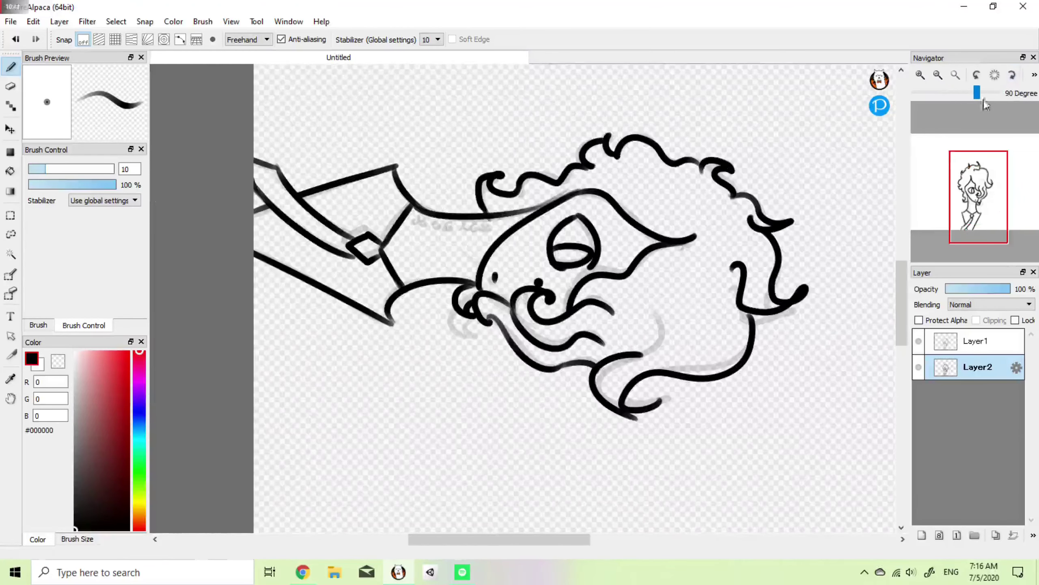
pyautogui.click(921, 75)
pyautogui.click(921, 75)
pyautogui.click(921, 75)
pyautogui.moveTo(986, 198)
pyautogui.mouseDown()
pyautogui.moveTo(966, 189)
pyautogui.moveTo(970, 203)
pyautogui.mouseUp()
pyautogui.moveTo(42, 169); pyautogui.dragTo(32, 169)
pyautogui.click(920, 75)
# Step: Trace the row of small curly characters along the inside of the left neck line in black
pyautogui.moveTo(316, 271)
pyautogui.mouseDown()
pyautogui.moveTo(328, 266)
pyautogui.moveTo(323, 283)
pyautogui.moveTo(399, 319)
pyautogui.moveTo(407, 295)
pyautogui.moveTo(434, 313)
pyautogui.moveTo(411, 307)
pyautogui.moveTo(539, 311)
pyautogui.moveTo(559, 326)
pyautogui.mouseUp()
pyautogui.hotkey('ctrl', 'z')
pyautogui.hotkey('ctrl', 'z')
pyautogui.hotkey('ctrl', 'z')
pyautogui.moveTo(598, 289); pyautogui.dragTo(587, 322)
# Step: Add a new layer at the bottom of the layer stack, below the line art, and hide the sketch layer
pyautogui.click(976, 75)
pyautogui.doubleClick(976, 78)
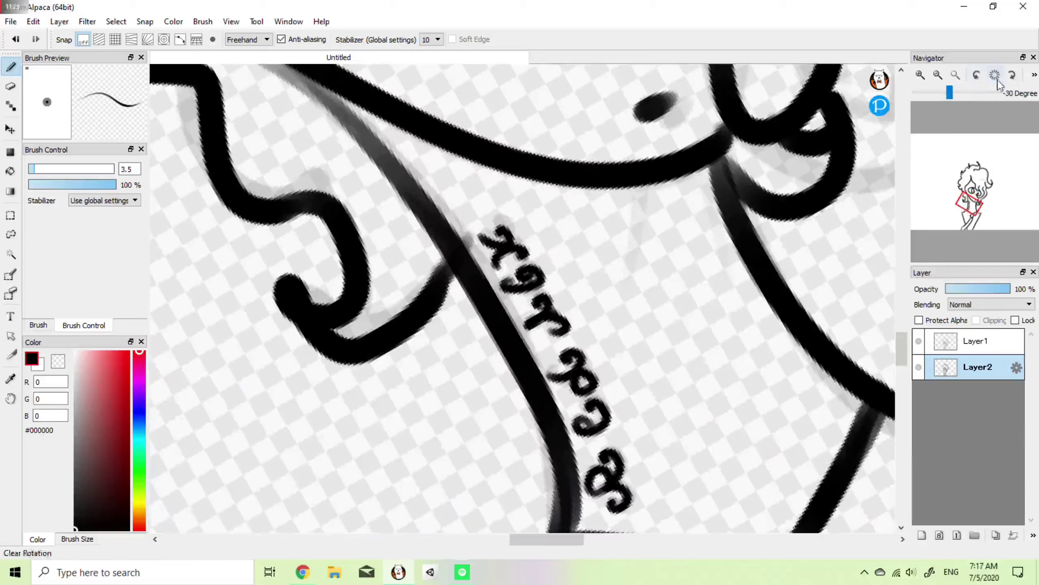
pyautogui.click(995, 76)
pyautogui.click(921, 75)
pyautogui.click(937, 76)
pyautogui.click(937, 76)
pyautogui.click(936, 76)
pyautogui.click(937, 77)
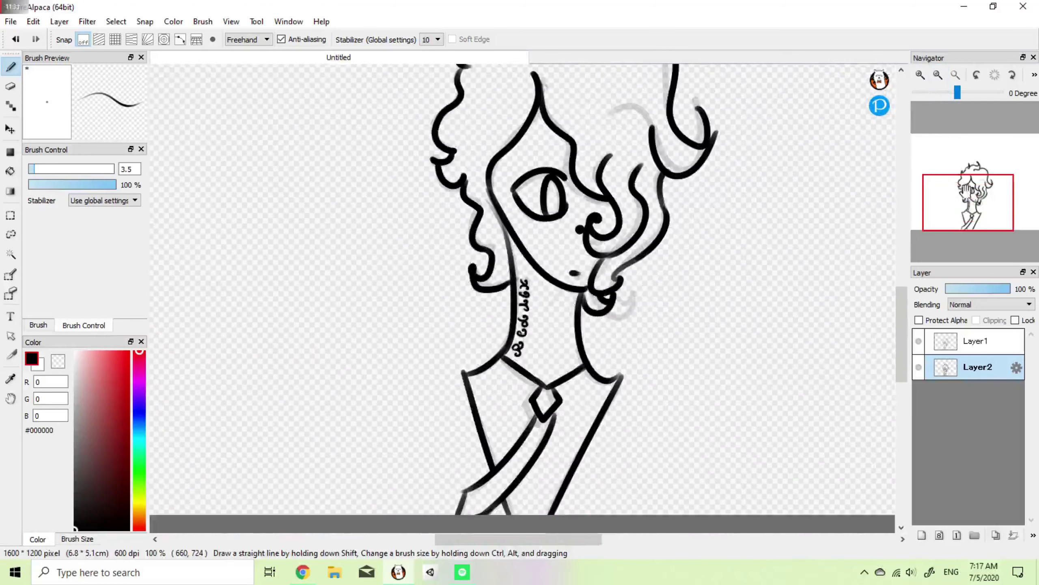
pyautogui.click(918, 346)
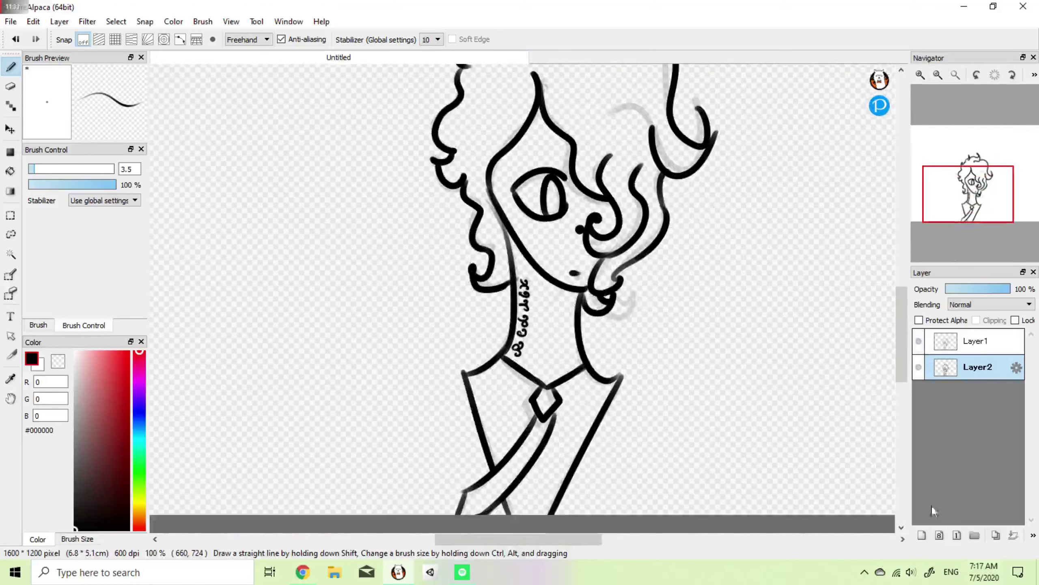
pyautogui.click(922, 535)
pyautogui.moveTo(965, 362); pyautogui.dragTo(958, 402)
pyautogui.click(918, 343)
# Step: Set the Pencil brush size back to 10
pyautogui.moveTo(955, 200); pyautogui.dragTo(977, 201)
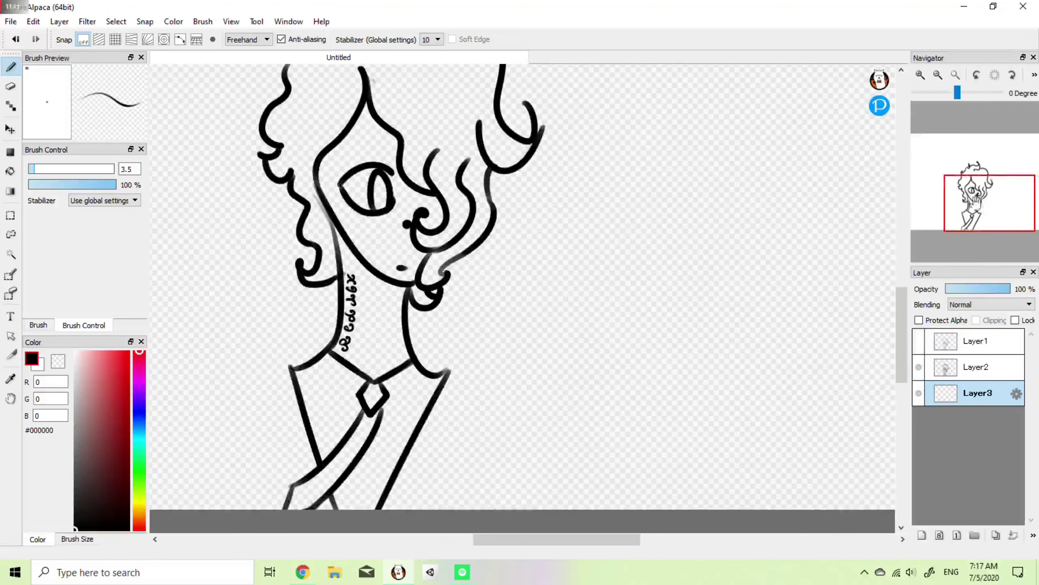
pyautogui.moveTo(33, 169); pyautogui.dragTo(47, 169)
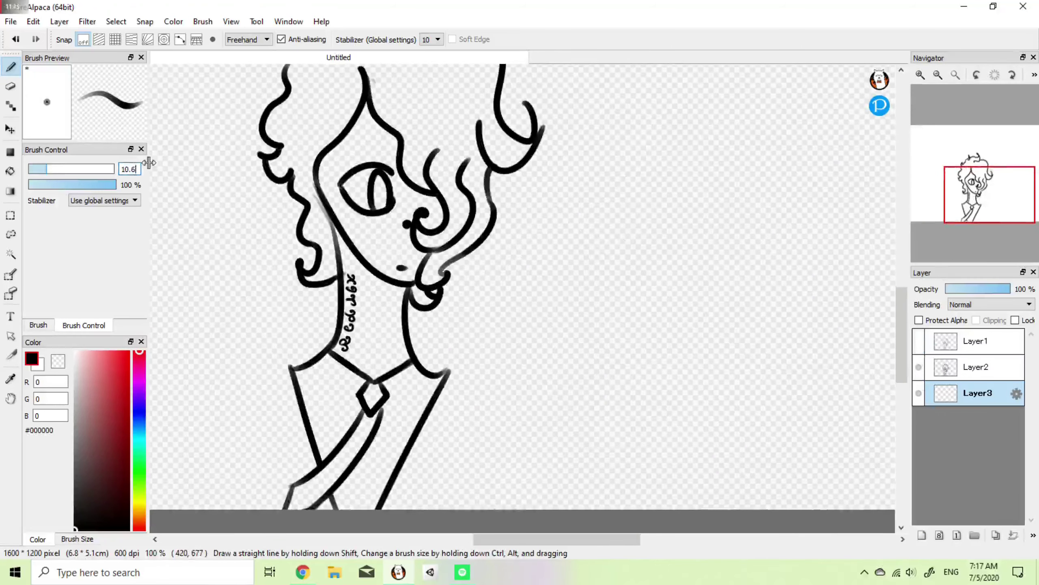
pyautogui.click(38, 325)
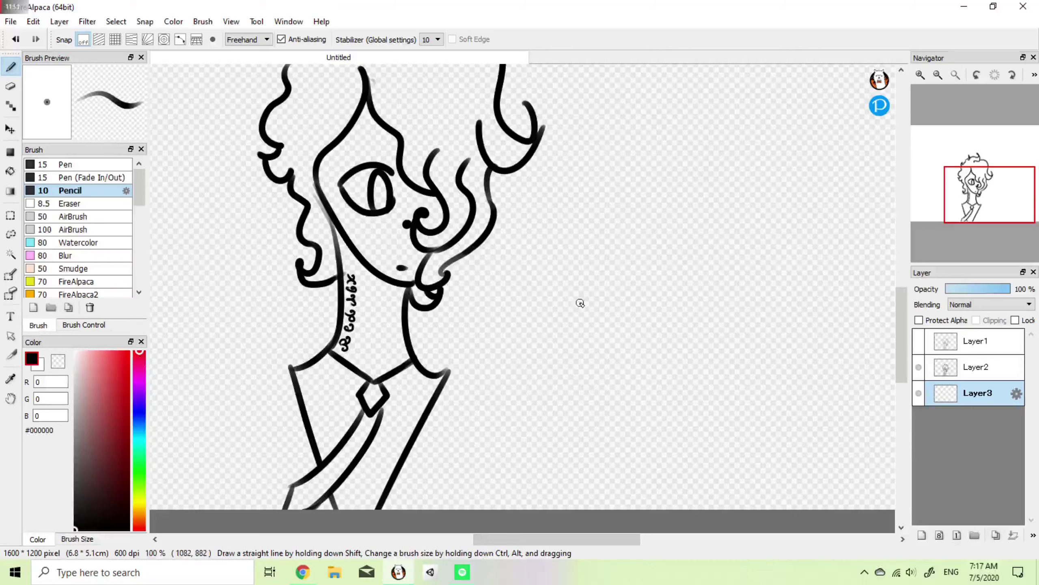
# Step: Choose the 15-size Pen brush for colouring beneath the line art
pyautogui.moveTo(990, 203); pyautogui.dragTo(989, 182)
pyautogui.click(84, 164)
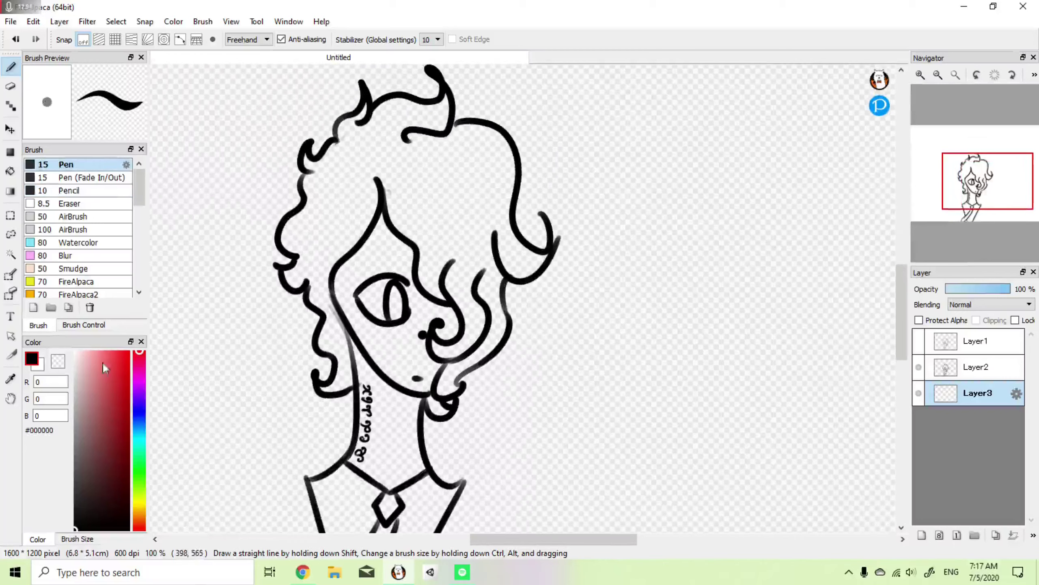
pyautogui.click(140, 378)
pyautogui.click(88, 351)
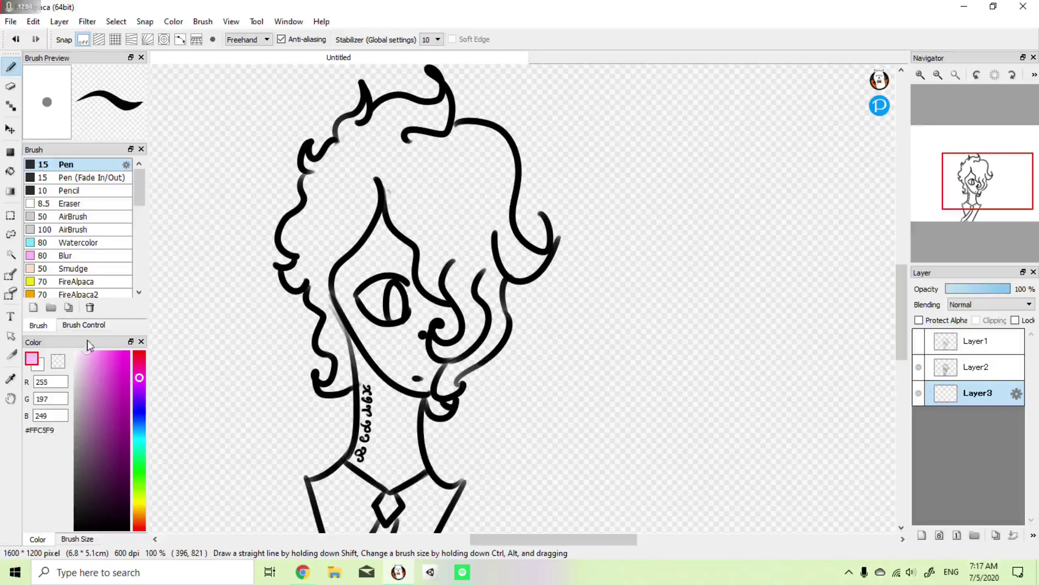
pyautogui.moveTo(140, 381)
pyautogui.mouseDown()
pyautogui.moveTo(140, 396)
pyautogui.moveTo(140, 368)
pyautogui.mouseUp()
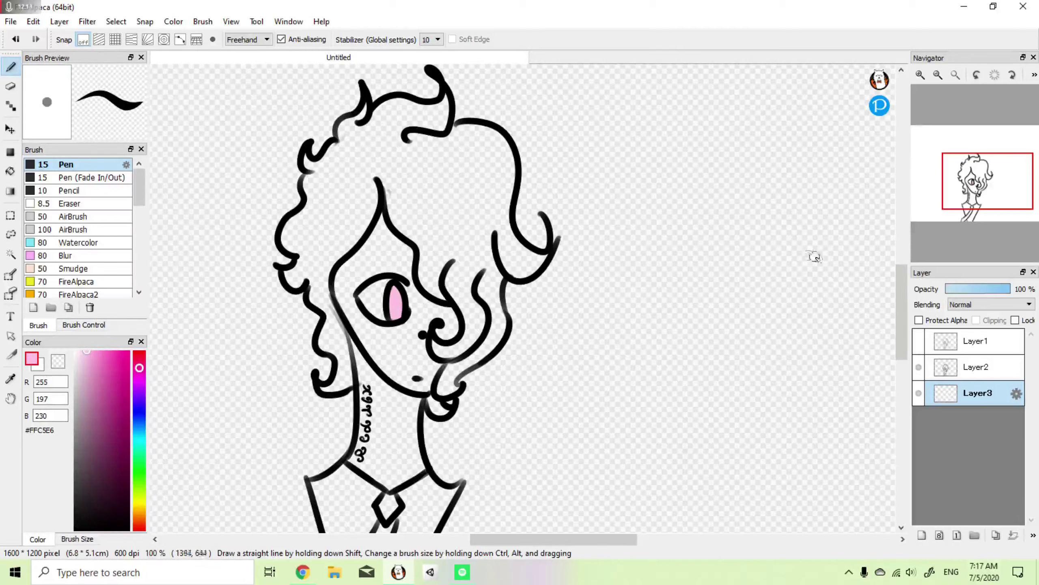
pyautogui.hotkey('ctrl', 'z')
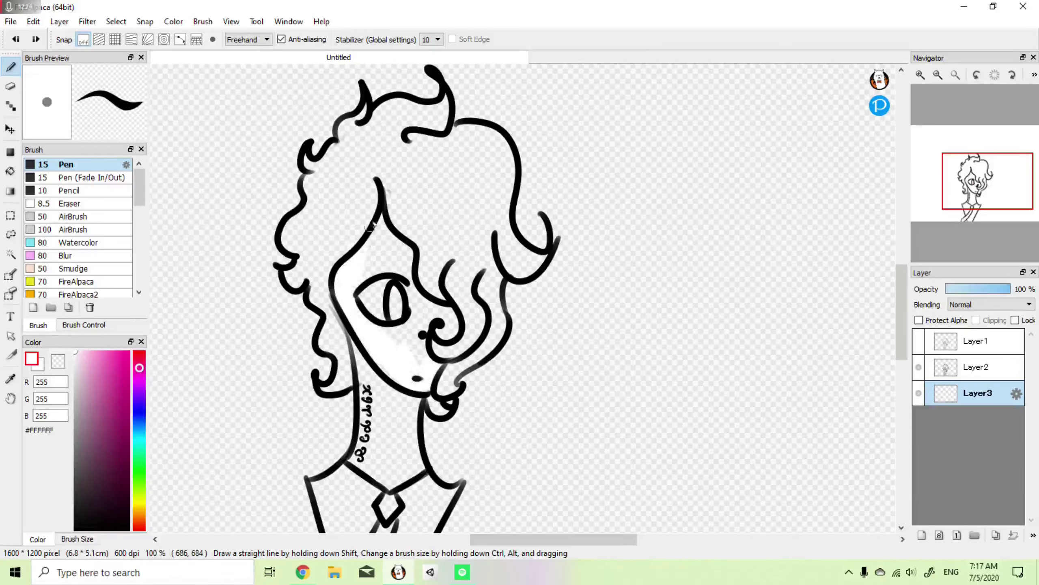
# Step: Fill the whole face, including the area around the eye, with white (#FFFFFF) beneath the line art
pyautogui.moveTo(390, 238); pyautogui.dragTo(397, 242)
pyautogui.click(921, 75)
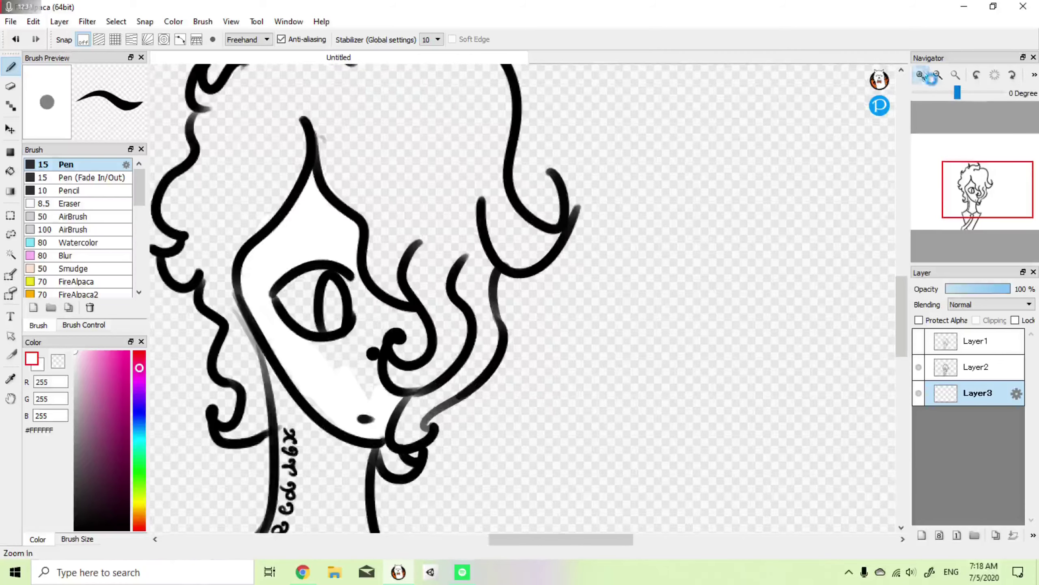
pyautogui.moveTo(315, 344); pyautogui.dragTo(354, 273)
pyautogui.moveTo(370, 344)
pyautogui.mouseDown()
pyautogui.moveTo(347, 360)
pyautogui.moveTo(405, 364)
pyautogui.moveTo(411, 309)
pyautogui.mouseUp()
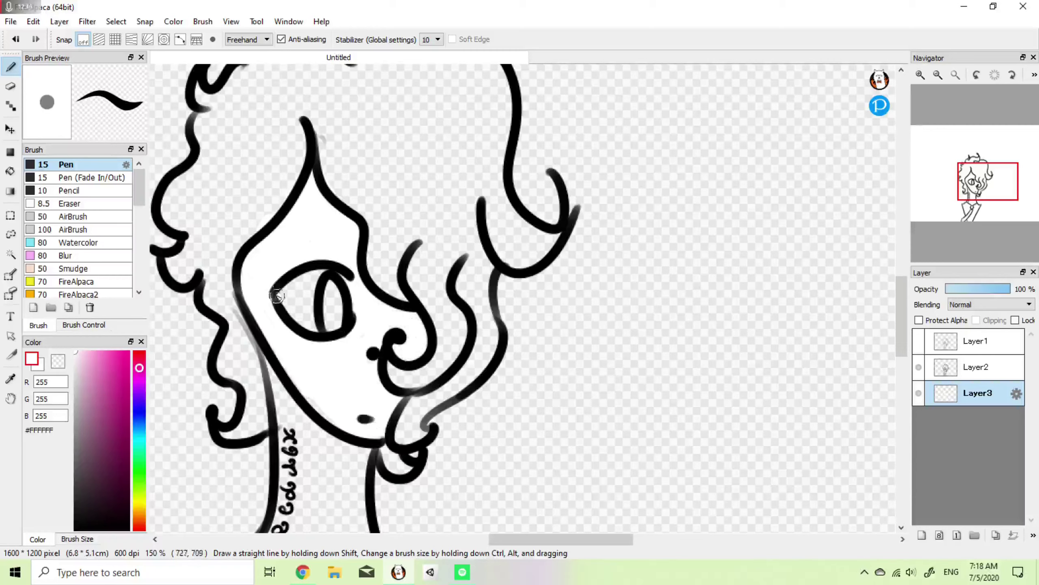
pyautogui.moveTo(361, 287); pyautogui.dragTo(336, 339)
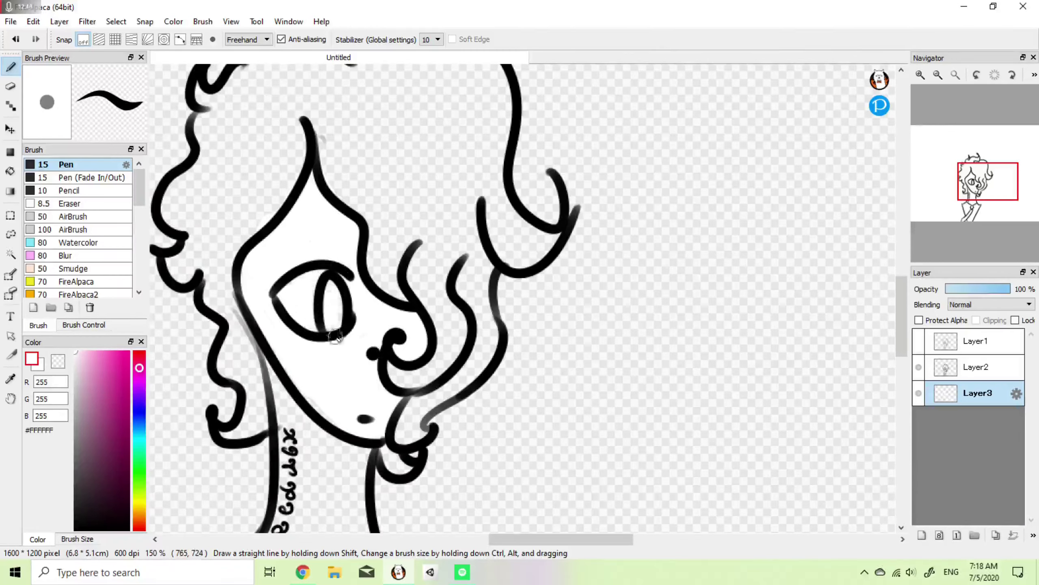
# Step: Fill the neck with white from the jaw down to the collar, including behind the small lettering
pyautogui.moveTo(999, 187); pyautogui.dragTo(980, 204)
pyautogui.moveTo(369, 356)
pyautogui.mouseDown()
pyautogui.moveTo(388, 295)
pyautogui.moveTo(381, 210)
pyautogui.mouseUp()
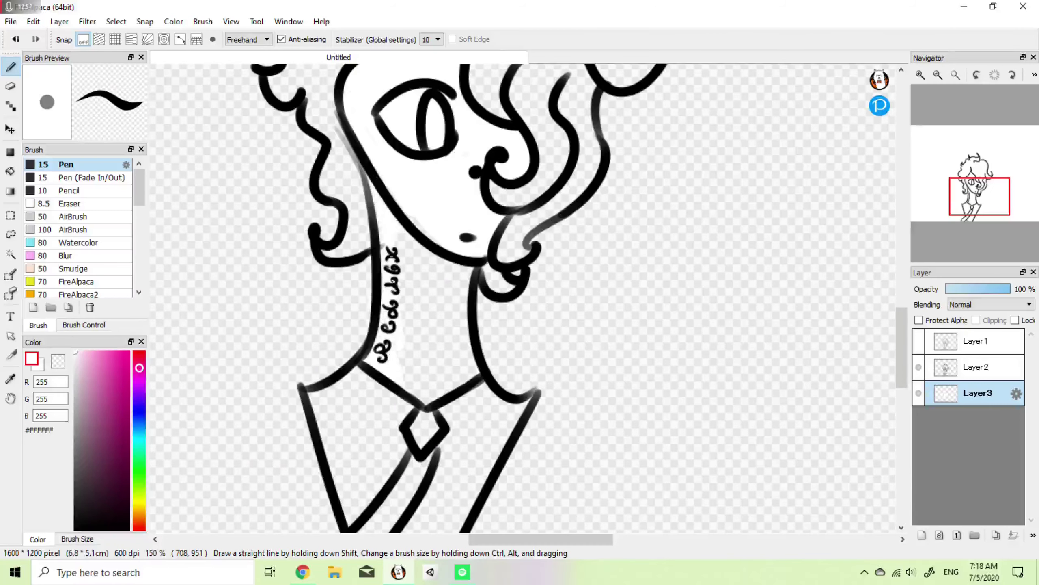
pyautogui.moveTo(420, 401)
pyautogui.mouseDown()
pyautogui.moveTo(446, 371)
pyautogui.moveTo(413, 344)
pyautogui.moveTo(401, 266)
pyautogui.moveTo(419, 368)
pyautogui.moveTo(430, 328)
pyautogui.moveTo(403, 236)
pyautogui.moveTo(422, 324)
pyautogui.moveTo(457, 257)
pyautogui.moveTo(459, 348)
pyautogui.moveTo(462, 318)
pyautogui.mouseUp()
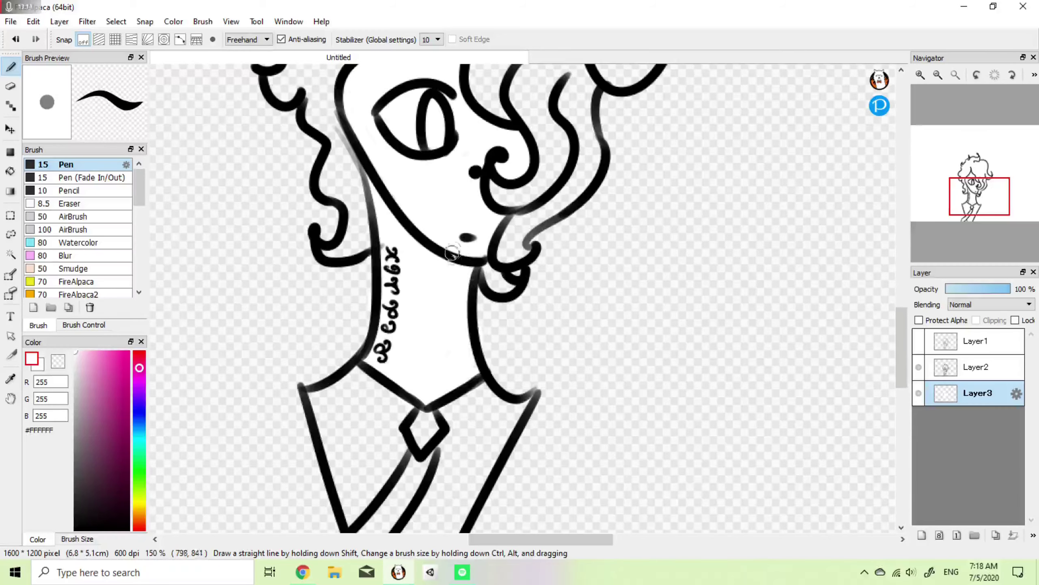
pyautogui.moveTo(985, 187); pyautogui.dragTo(973, 211)
pyautogui.click(921, 77)
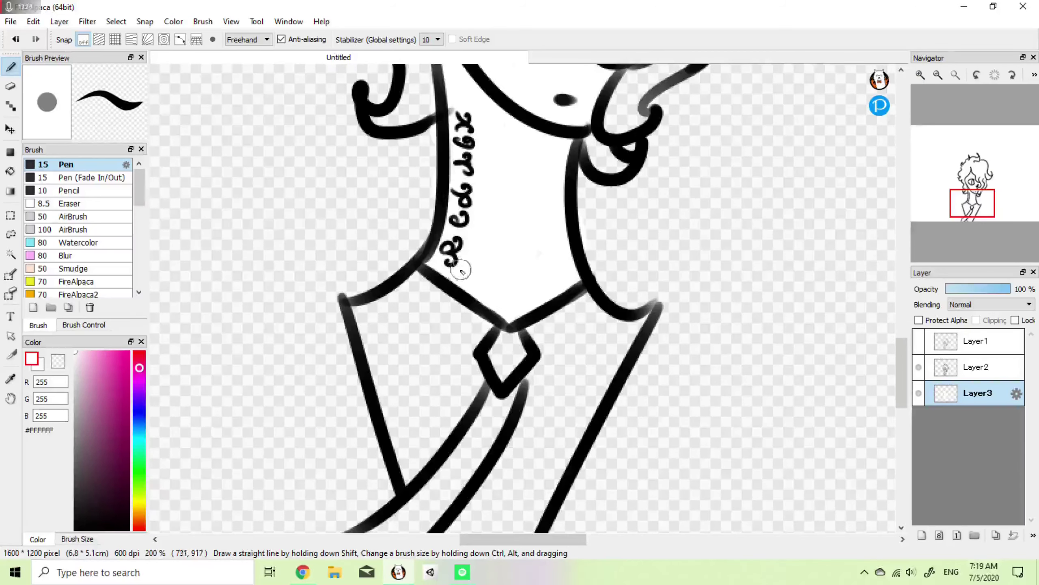
pyautogui.moveTo(944, 177)
pyautogui.press('e')
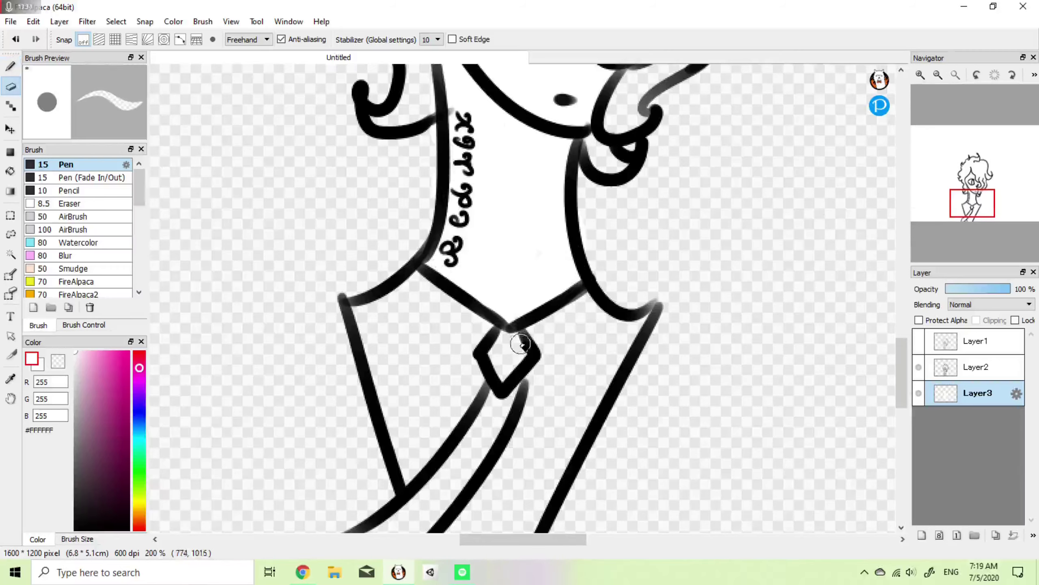
pyautogui.press('b')
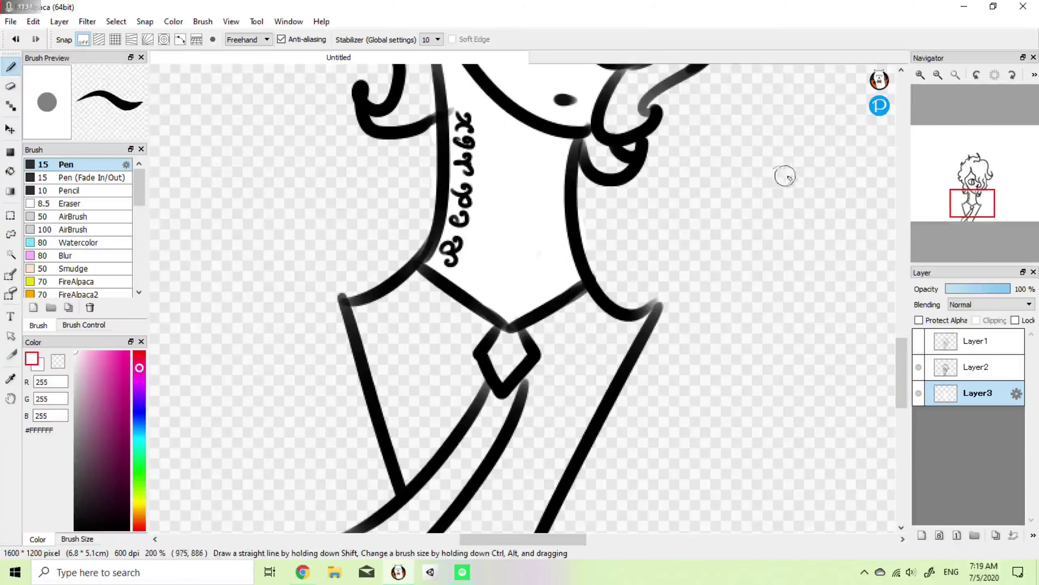
# Step: Add a layer above the white skin layer and paint the iris pale blue (#BCF1FF) on it
pyautogui.click(938, 75)
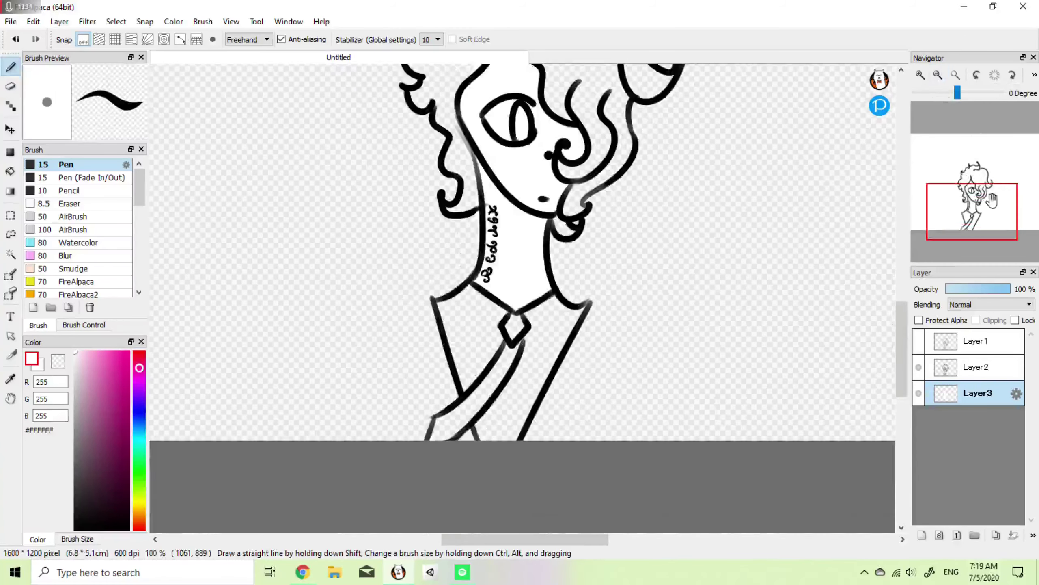
pyautogui.click(922, 535)
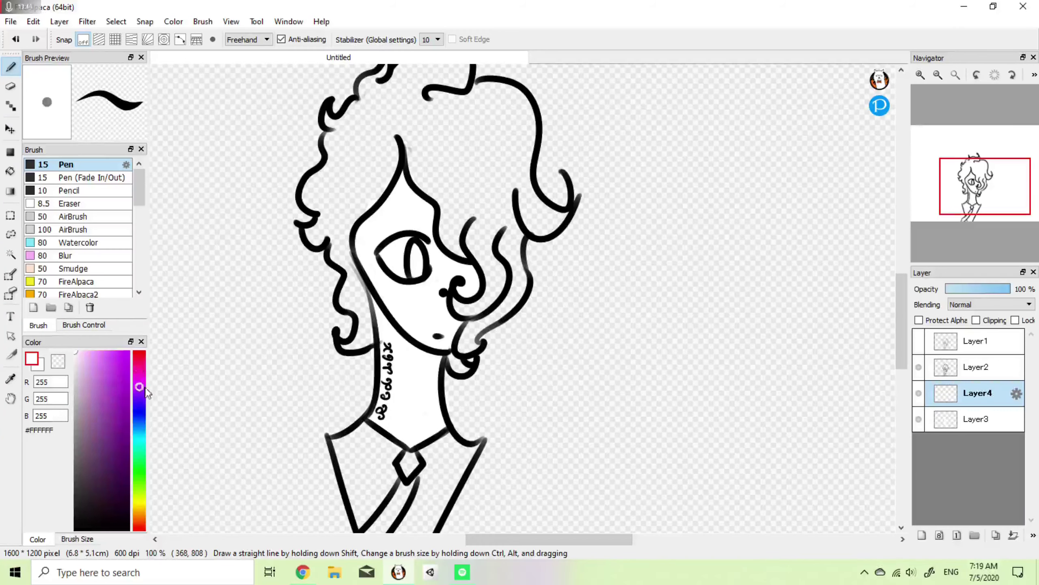
pyautogui.moveTo(139, 370); pyautogui.dragTo(140, 434)
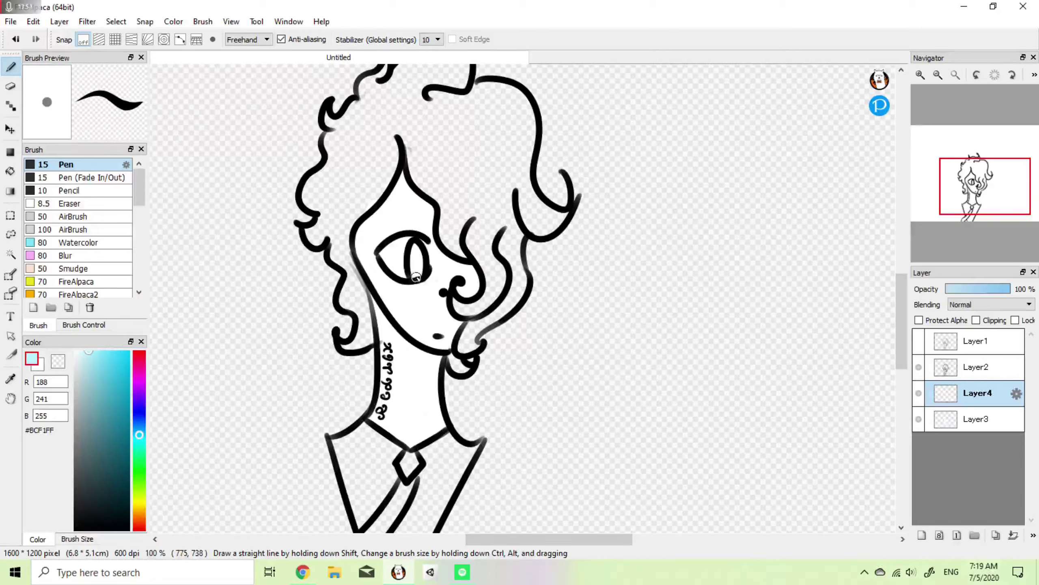
pyautogui.moveTo(421, 279)
pyautogui.mouseDown()
pyautogui.moveTo(418, 246)
pyautogui.moveTo(418, 282)
pyautogui.moveTo(419, 262)
pyautogui.mouseUp()
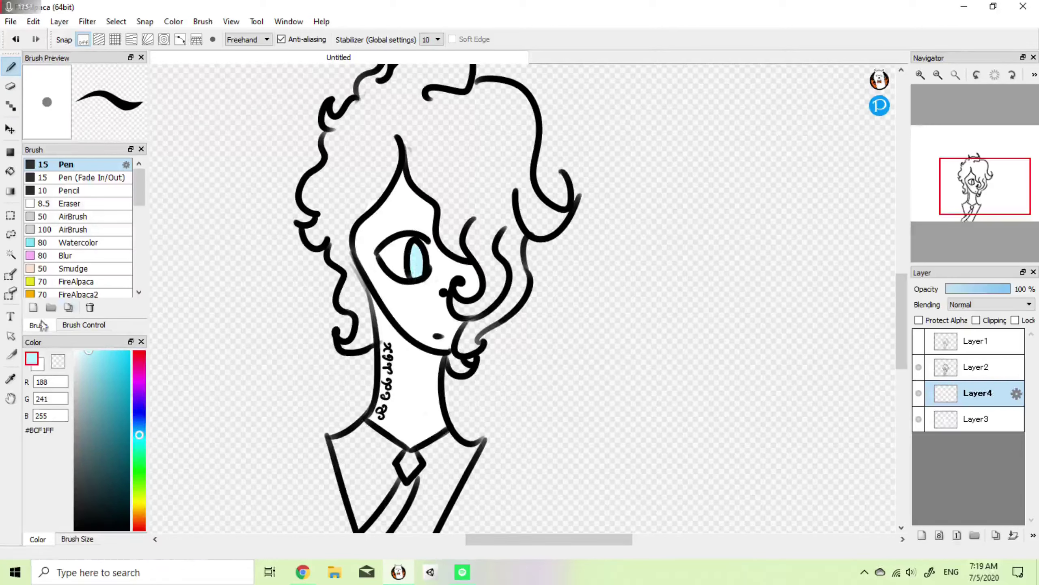
# Step: Check the skin layer by toggling its visibility, and add another layer above the iris layer for the hair
pyautogui.press('x')
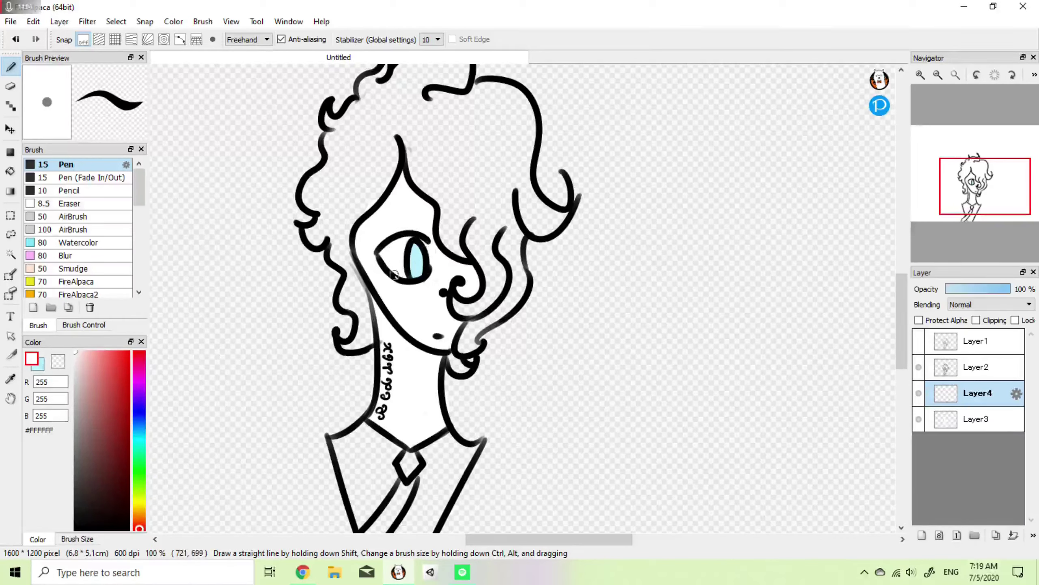
pyautogui.click(919, 419)
pyautogui.click(919, 419)
pyautogui.click(923, 536)
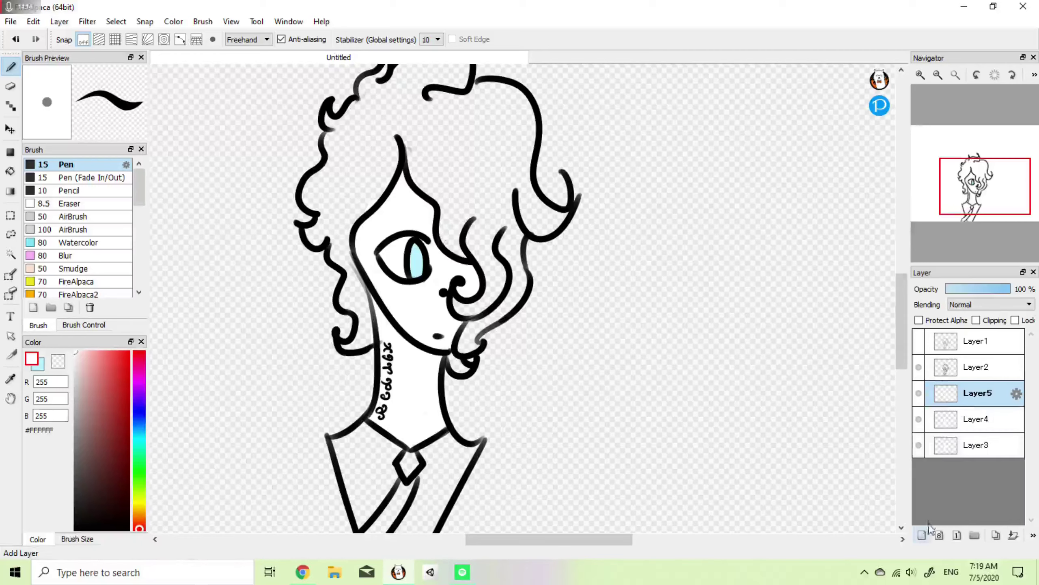
pyautogui.click(43, 364)
pyautogui.moveTo(109, 361); pyautogui.dragTo(117, 353)
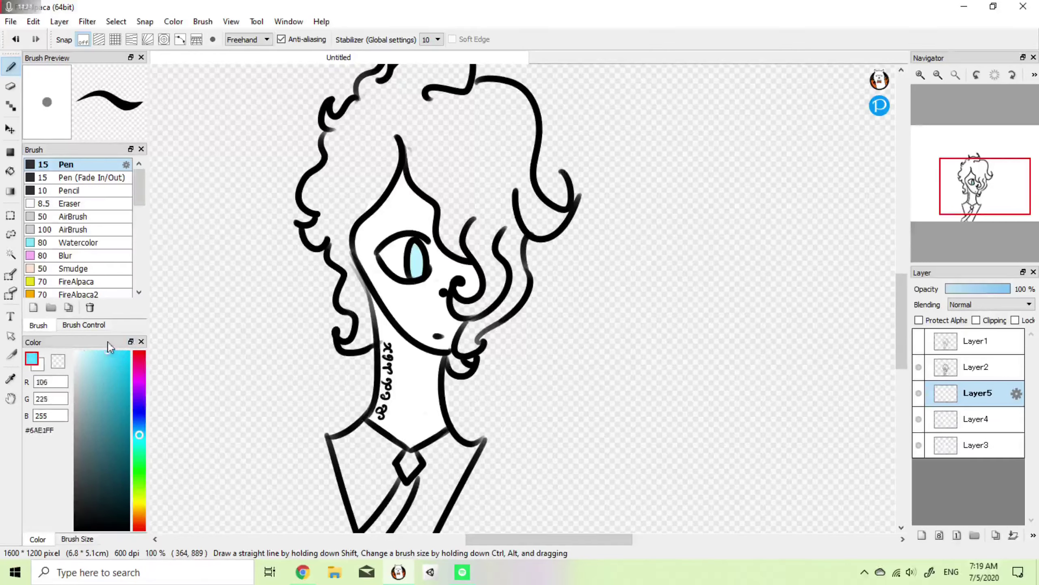
pyautogui.click(139, 439)
pyautogui.moveTo(125, 396); pyautogui.dragTo(96, 340)
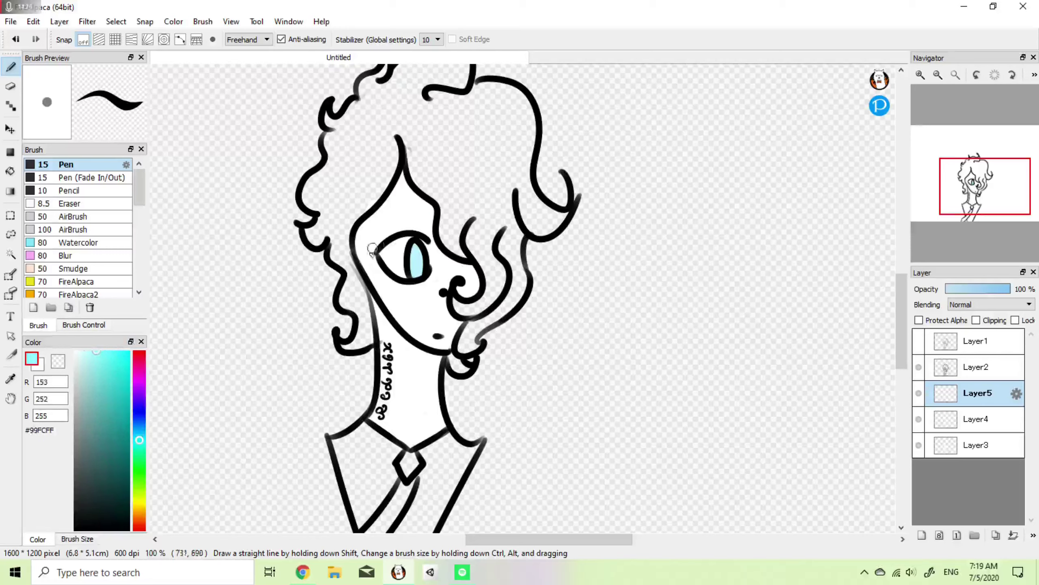
pyautogui.moveTo(351, 350); pyautogui.dragTo(370, 334)
pyautogui.hotkey('ctrl', 'z')
# Step: Sample the iris colour, lighten it to #DFF8FF, and paint the lower hair lock beside the neck
pyautogui.rightClick(416, 264)
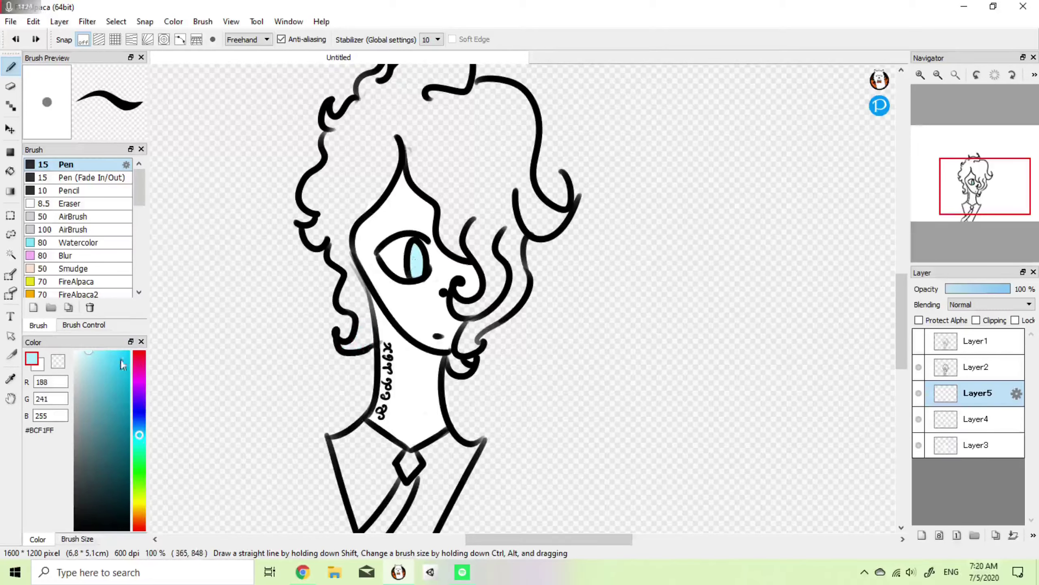
pyautogui.moveTo(88, 345); pyautogui.dragTo(82, 346)
pyautogui.moveTo(338, 340); pyautogui.dragTo(368, 339)
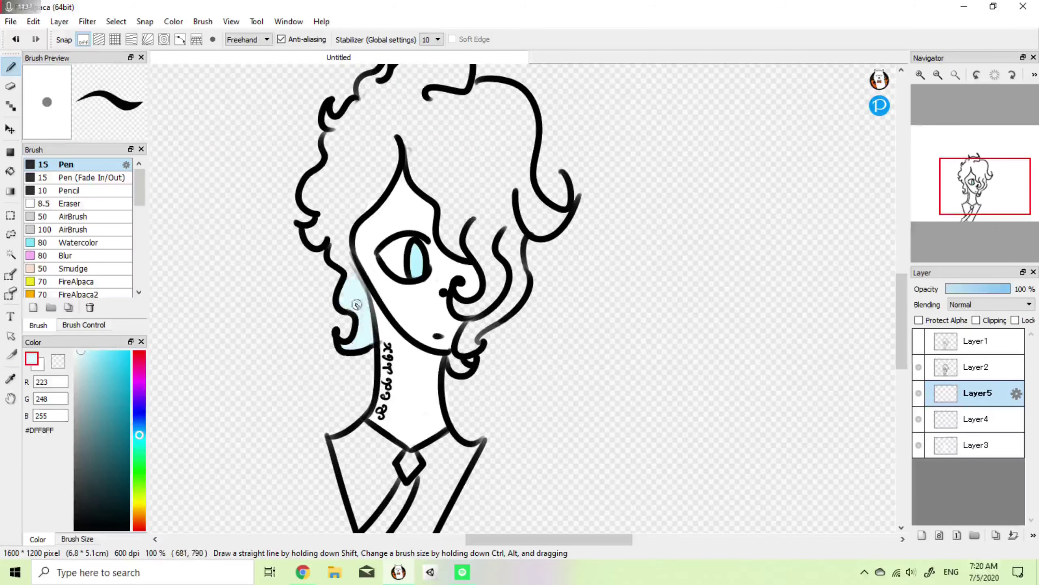
# Step: Paint the curls outside the face and the strip along the face outline up to the parting in the same pale blue
pyautogui.moveTo(983, 189); pyautogui.dragTo(978, 186)
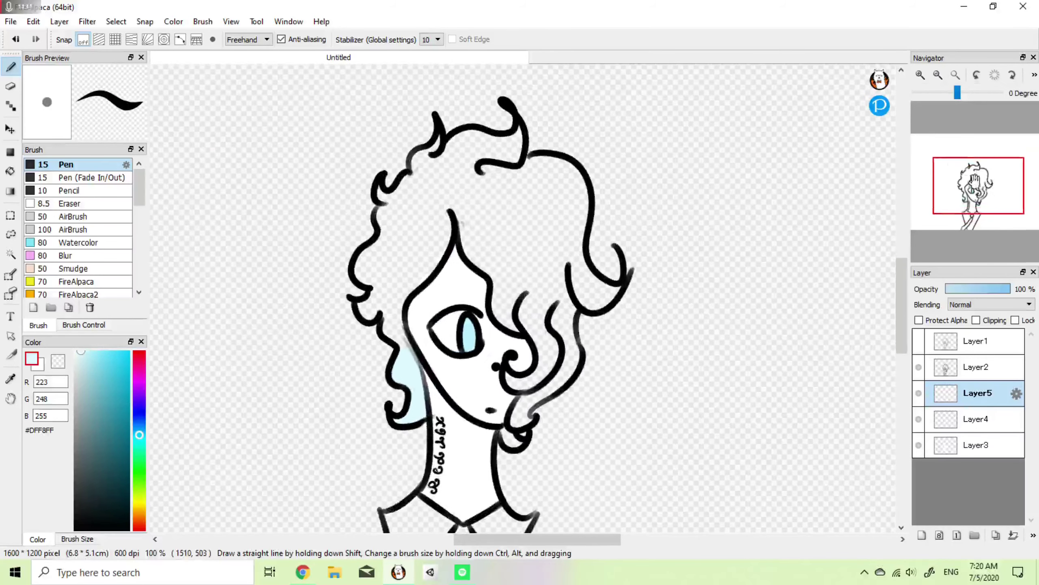
pyautogui.click(921, 76)
pyautogui.click(979, 193)
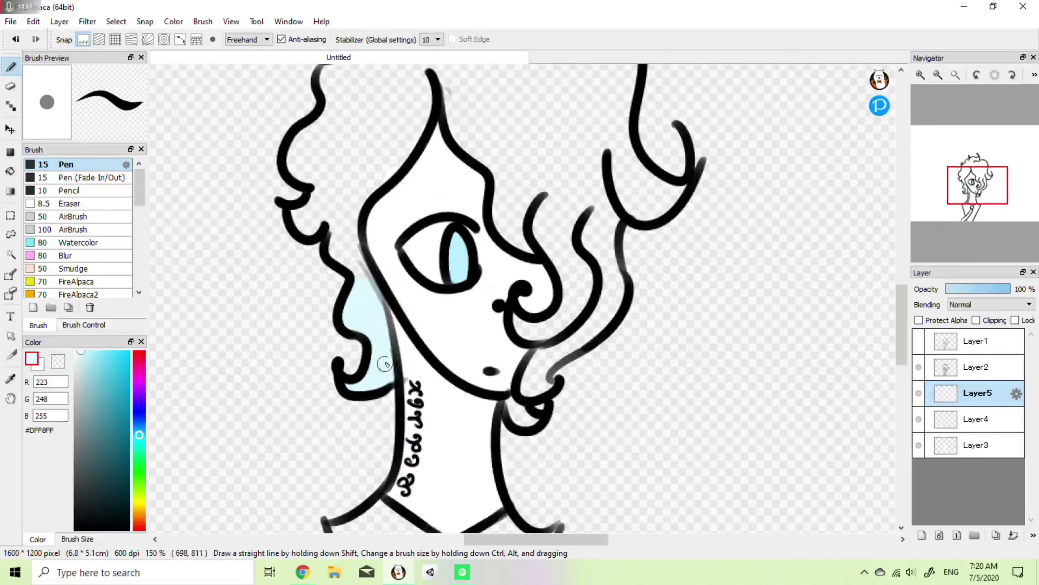
pyautogui.moveTo(339, 244)
pyautogui.mouseDown()
pyautogui.moveTo(325, 211)
pyautogui.moveTo(307, 227)
pyautogui.mouseUp()
pyautogui.moveTo(295, 140); pyautogui.dragTo(340, 235)
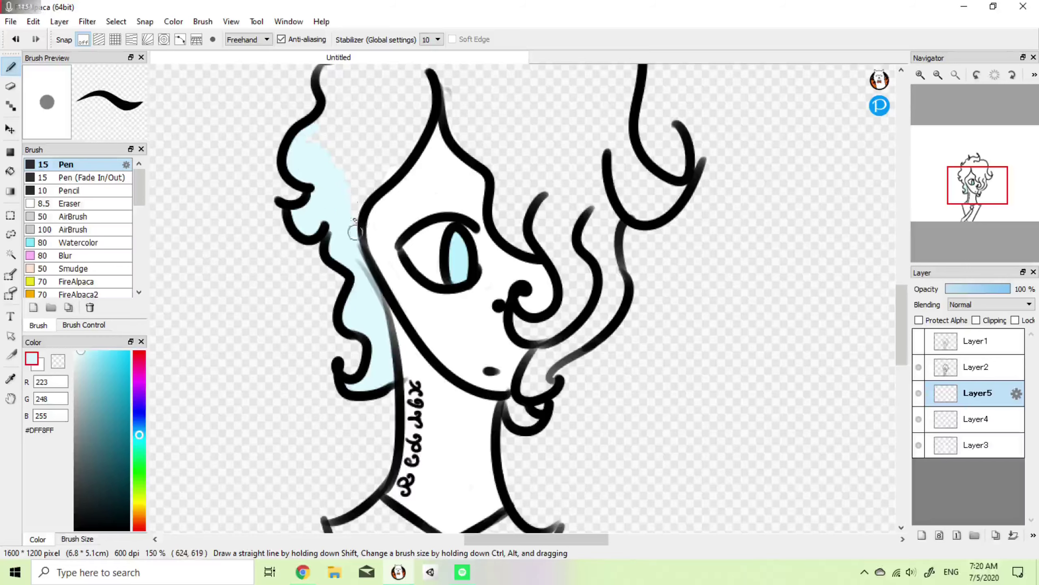
pyautogui.scroll(5, 393, 153)
pyautogui.moveTo(445, 321)
pyautogui.mouseDown()
pyautogui.moveTo(429, 279)
pyautogui.moveTo(451, 212)
pyautogui.mouseUp()
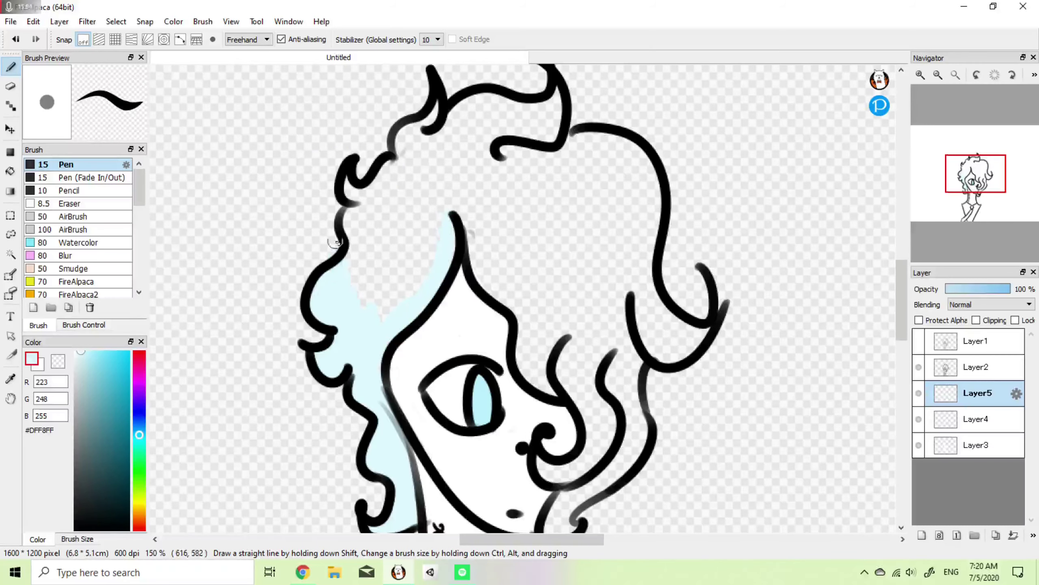
# Step: Fill the hair above the parting, from the outer curls on the eye side up towards the crown, with pale blue
pyautogui.press('e')
pyautogui.press('b')
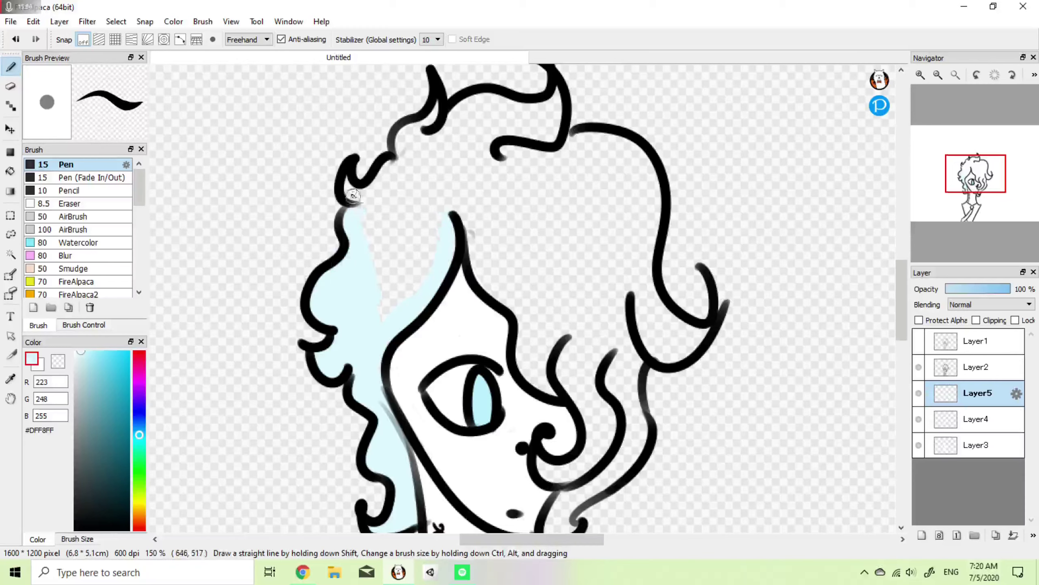
pyautogui.moveTo(397, 335)
pyautogui.mouseDown()
pyautogui.moveTo(448, 259)
pyautogui.moveTo(380, 227)
pyautogui.moveTo(369, 185)
pyautogui.moveTo(391, 177)
pyautogui.moveTo(390, 208)
pyautogui.moveTo(405, 207)
pyautogui.moveTo(417, 129)
pyautogui.moveTo(411, 236)
pyautogui.moveTo(427, 248)
pyautogui.moveTo(456, 147)
pyautogui.mouseUp()
pyautogui.moveTo(977, 183); pyautogui.dragTo(973, 175)
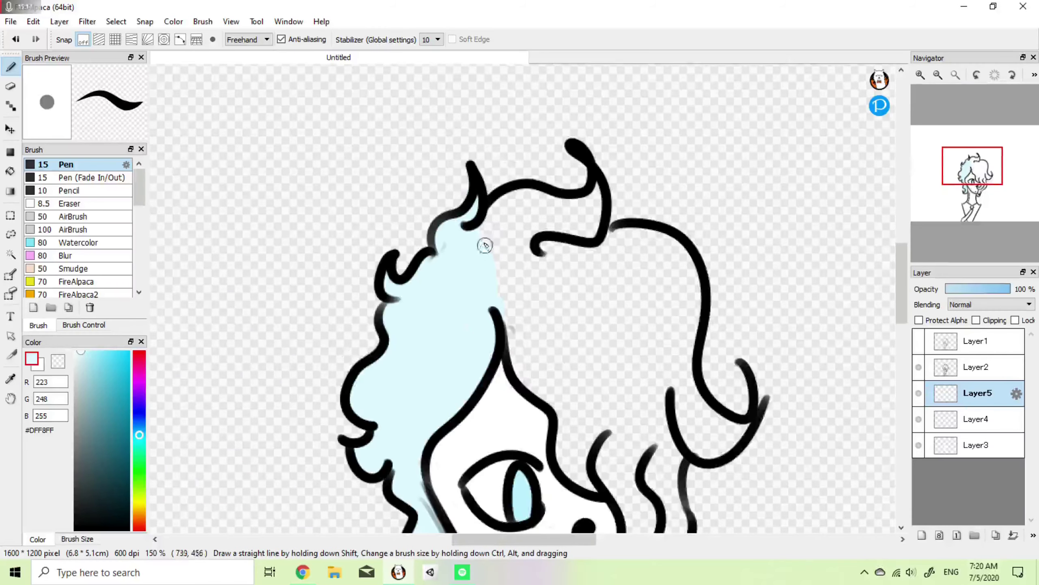
pyautogui.moveTo(485, 245)
pyautogui.mouseDown()
pyautogui.moveTo(515, 208)
pyautogui.moveTo(501, 275)
pyautogui.moveTo(545, 201)
pyautogui.mouseUp()
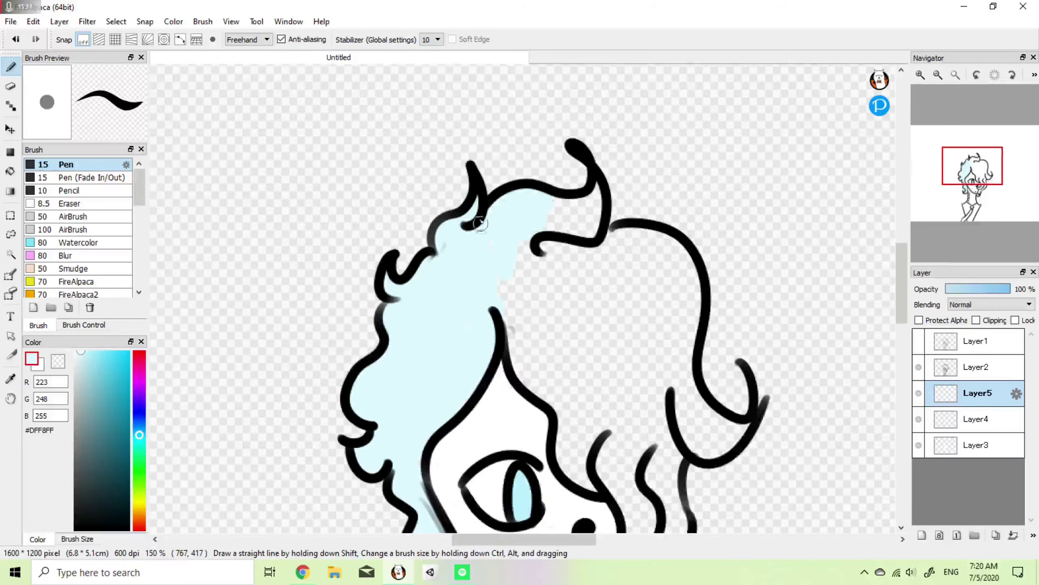
# Step: Paint the crown curl, the fringe beside the forehead and the outer edge down to the large flipped curl pale blue
pyautogui.moveTo(563, 204); pyautogui.dragTo(594, 209)
pyautogui.moveTo(500, 289)
pyautogui.mouseDown()
pyautogui.moveTo(506, 274)
pyautogui.moveTo(526, 393)
pyautogui.moveTo(599, 457)
pyautogui.moveTo(553, 390)
pyautogui.moveTo(534, 258)
pyautogui.moveTo(608, 234)
pyautogui.mouseUp()
pyautogui.moveTo(548, 246); pyautogui.dragTo(502, 209)
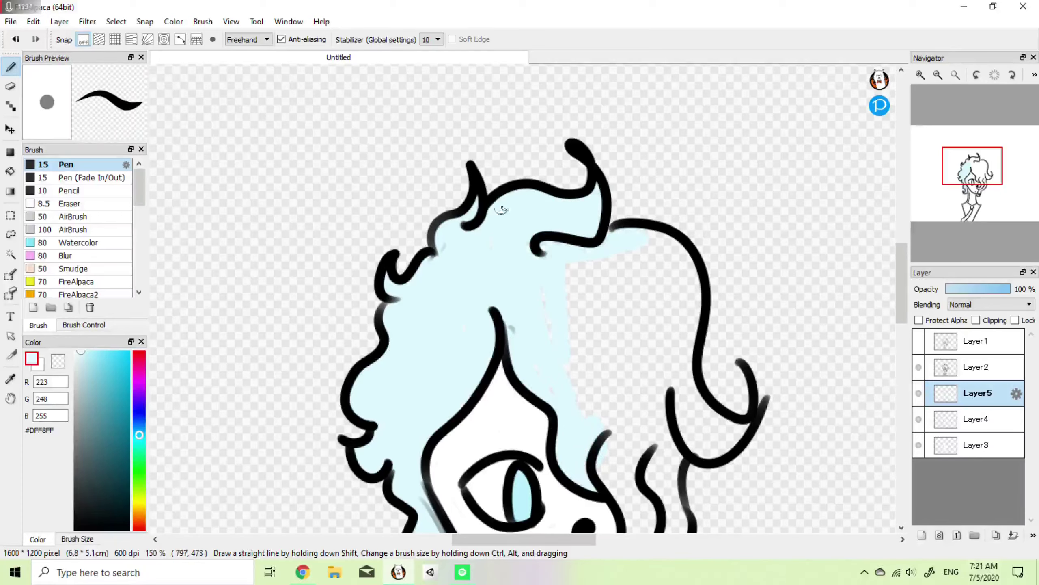
pyautogui.moveTo(632, 246)
pyautogui.mouseDown()
pyautogui.moveTo(657, 237)
pyautogui.moveTo(696, 291)
pyautogui.moveTo(681, 363)
pyautogui.moveTo(702, 407)
pyautogui.mouseUp()
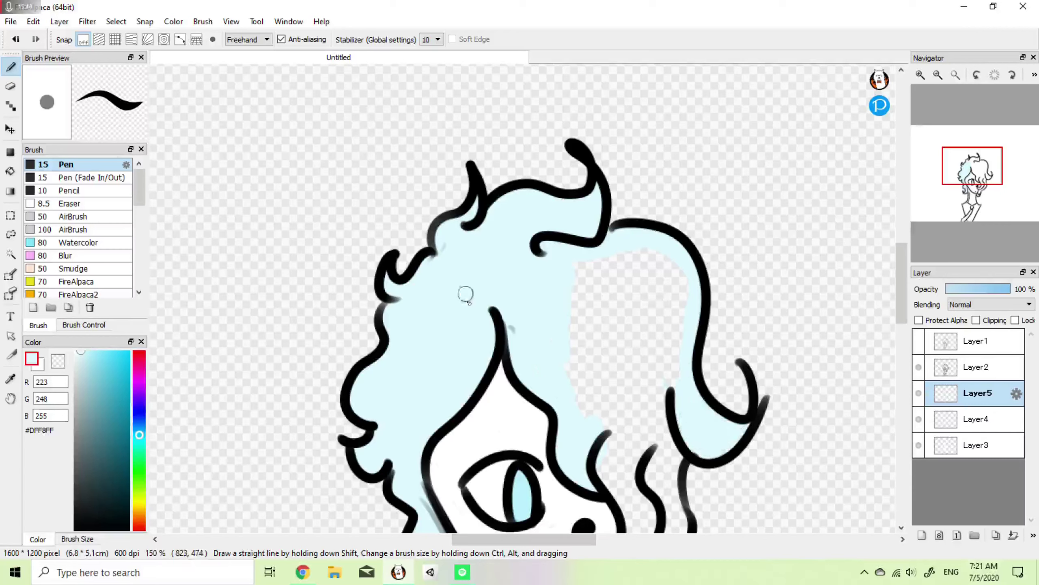
# Step: Fill the remaining gap inside the large hair mass between the fringe and the flipped outer curl with pale blue
pyautogui.moveTo(466, 294)
pyautogui.mouseDown()
pyautogui.moveTo(576, 281)
pyautogui.moveTo(557, 271)
pyautogui.moveTo(528, 339)
pyautogui.moveTo(569, 352)
pyautogui.mouseUp()
pyautogui.moveTo(613, 276)
pyautogui.mouseDown()
pyautogui.moveTo(634, 265)
pyautogui.moveTo(596, 339)
pyautogui.moveTo(632, 247)
pyautogui.mouseUp()
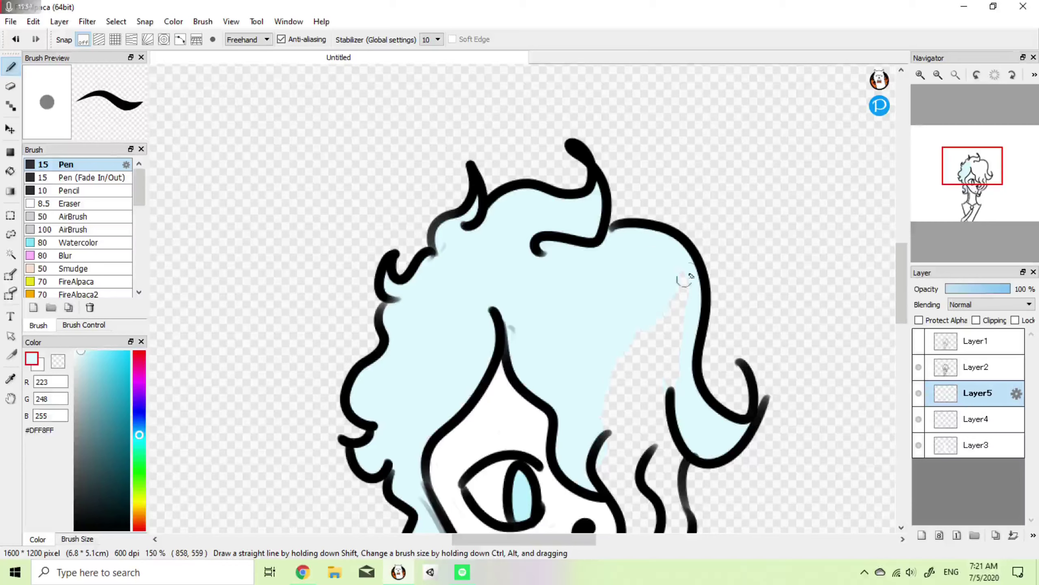
pyautogui.moveTo(651, 355)
pyautogui.mouseDown()
pyautogui.moveTo(597, 416)
pyautogui.moveTo(600, 399)
pyautogui.moveTo(680, 363)
pyautogui.moveTo(678, 345)
pyautogui.moveTo(638, 415)
pyautogui.moveTo(619, 425)
pyautogui.mouseUp()
# Step: Paint the hair down to the flipped curl, the locks beside the cheek and the small curl under the chin pale blue
pyautogui.moveTo(993, 190)
pyautogui.mouseDown()
pyautogui.moveTo(984, 196)
pyautogui.moveTo(985, 181)
pyautogui.mouseUp()
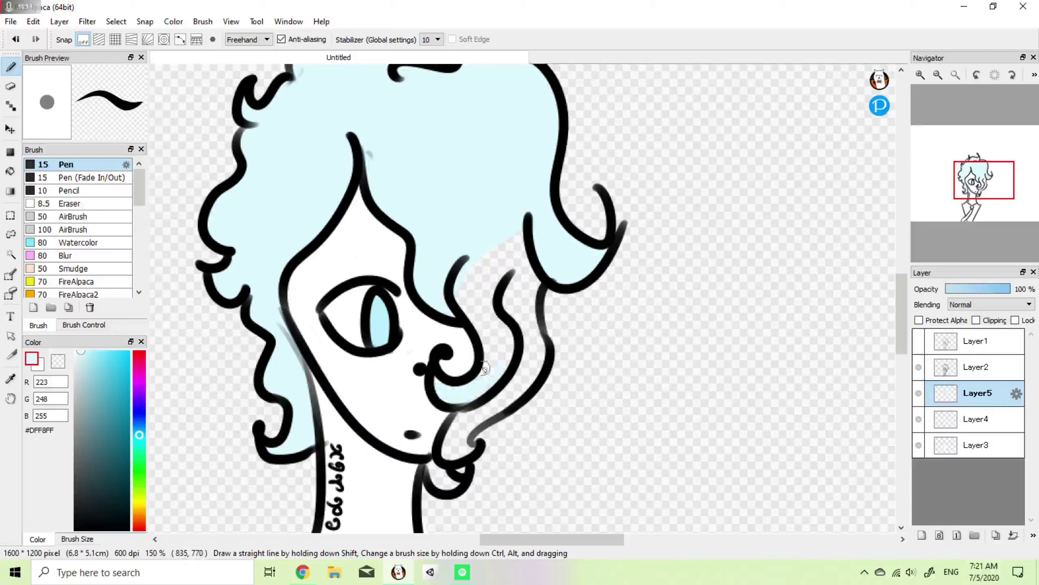
pyautogui.press('e')
pyautogui.press('b')
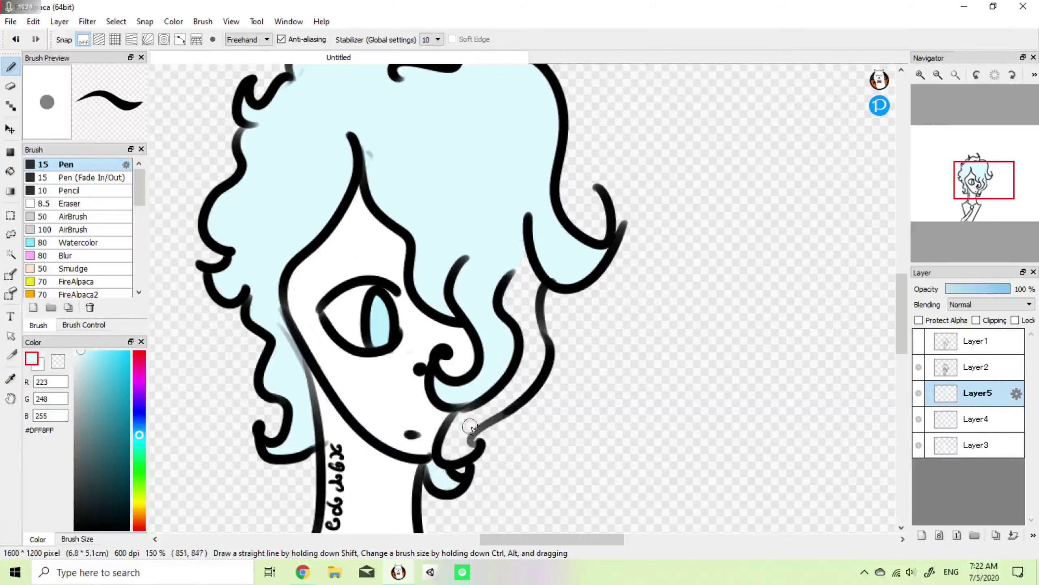
# Step: Paint the outermost lock between the cheek curl and the outer hair line white on the hair layer
pyautogui.press('x')
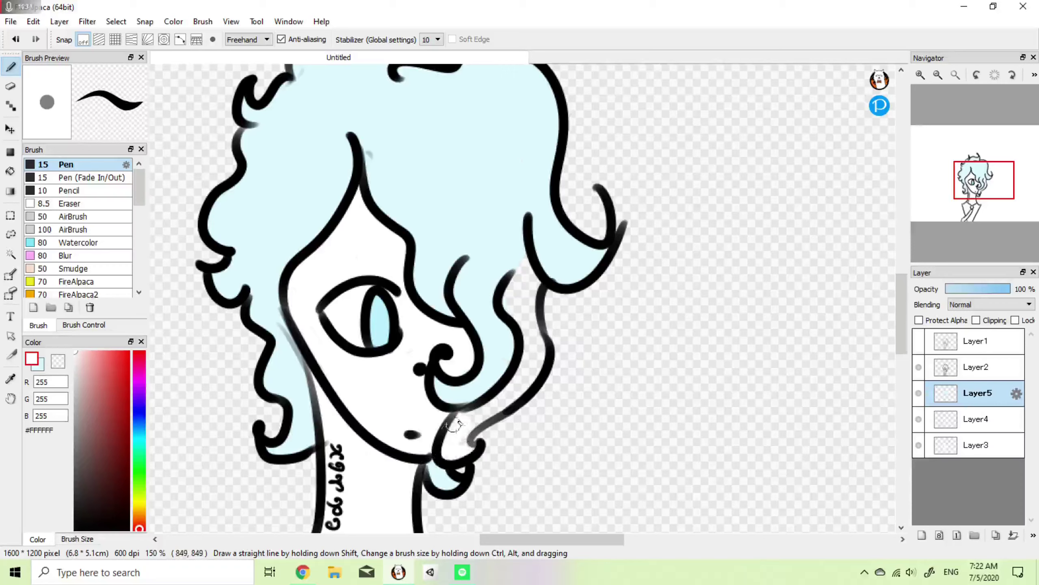
pyautogui.moveTo(462, 420)
pyautogui.mouseDown()
pyautogui.moveTo(511, 393)
pyautogui.moveTo(535, 362)
pyautogui.moveTo(552, 328)
pyautogui.moveTo(531, 353)
pyautogui.moveTo(514, 306)
pyautogui.moveTo(523, 276)
pyautogui.moveTo(538, 310)
pyautogui.mouseUp()
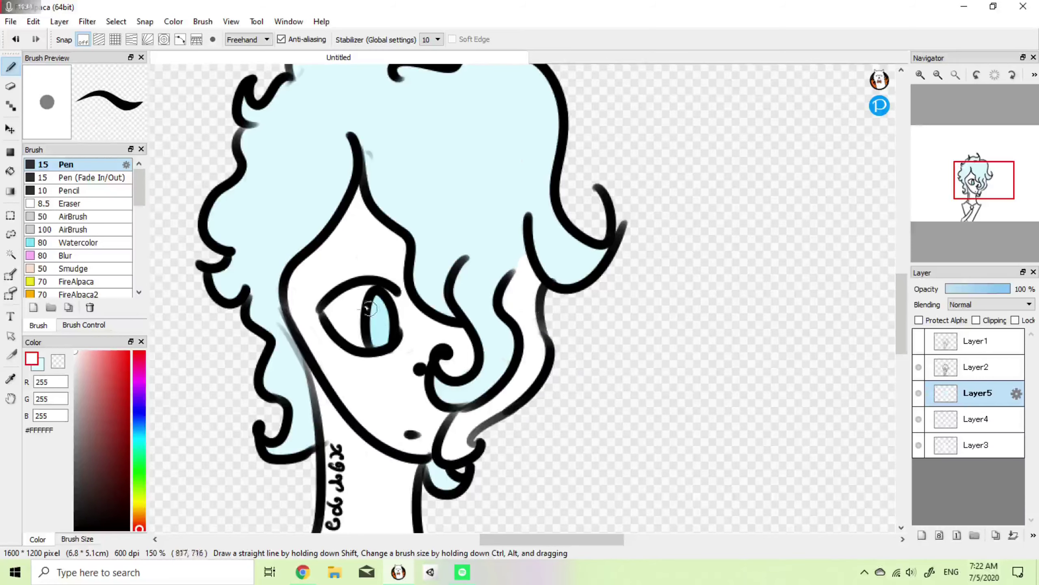
pyautogui.press('x')
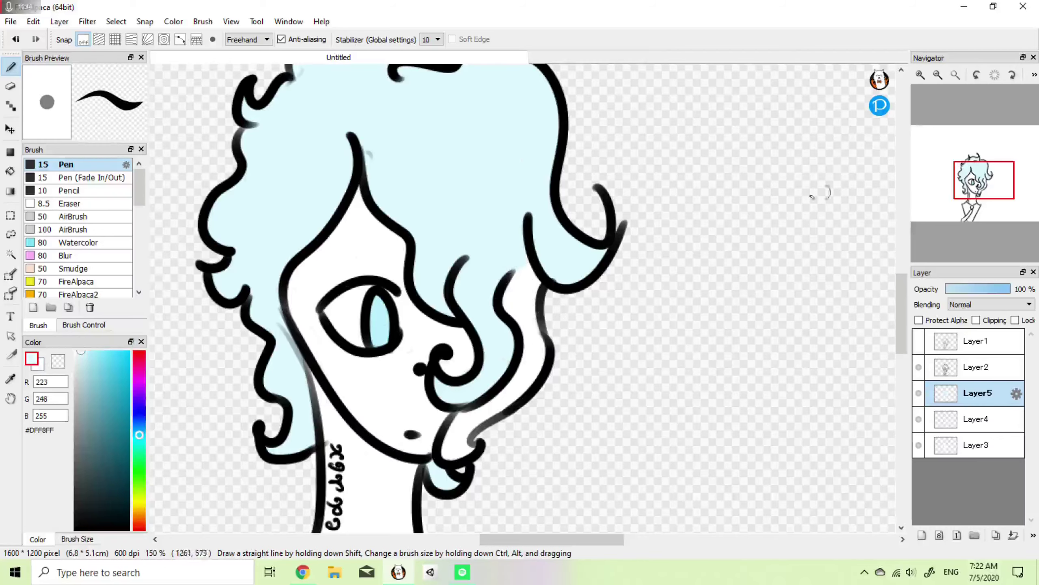
# Step: Add a new layer for the clothes and move it directly beneath Layer4, above Layer3
pyautogui.moveTo(967, 169)
pyautogui.moveTo(967, 169)
pyautogui.mouseDown()
pyautogui.moveTo(951, 163)
pyautogui.moveTo(957, 183)
pyautogui.mouseUp()
pyautogui.click(937, 537)
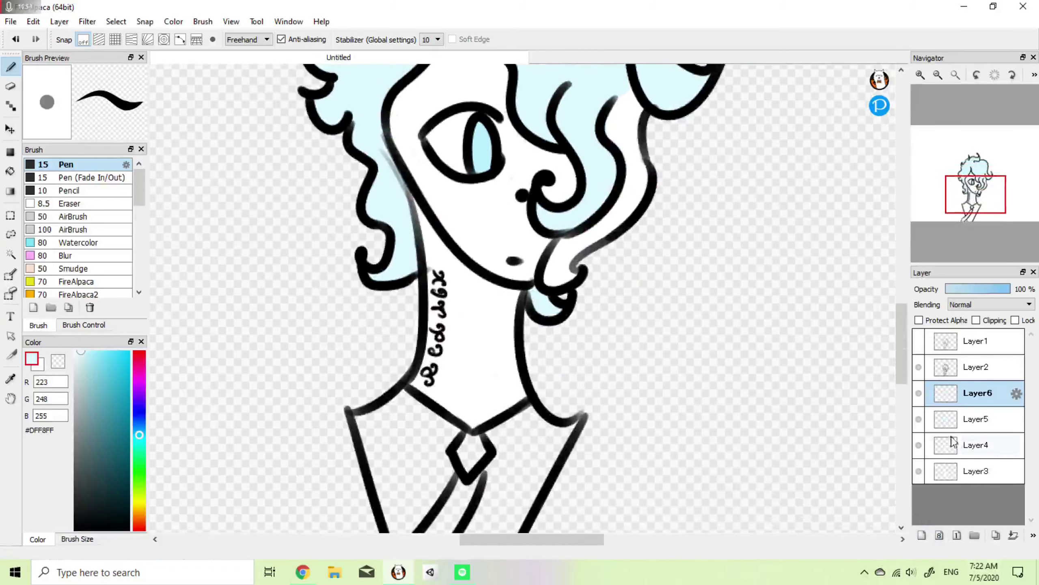
pyautogui.moveTo(964, 401); pyautogui.dragTo(958, 449)
# Step: Set the colour to dark grey #333333 and fill the jacket part on the tattooed side of the neck
pyautogui.moveTo(976, 205)
pyautogui.mouseDown()
pyautogui.moveTo(974, 231)
pyautogui.moveTo(974, 216)
pyautogui.mouseUp()
pyautogui.moveTo(104, 471); pyautogui.dragTo(128, 529)
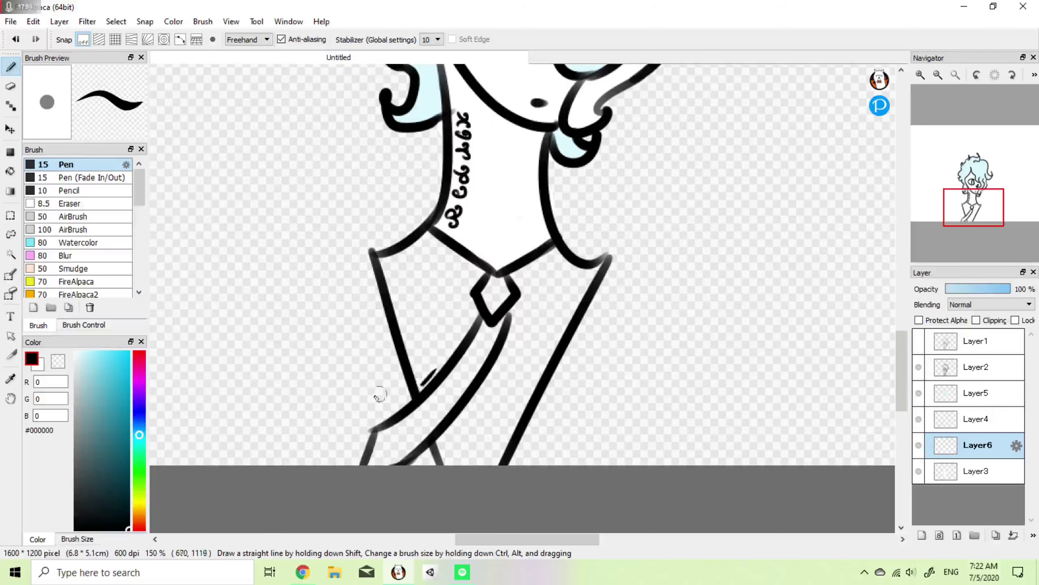
pyautogui.moveTo(84, 487); pyautogui.dragTo(74, 494)
pyautogui.moveTo(419, 385)
pyautogui.mouseDown()
pyautogui.moveTo(384, 255)
pyautogui.moveTo(424, 248)
pyautogui.moveTo(401, 249)
pyautogui.moveTo(402, 273)
pyautogui.moveTo(383, 264)
pyautogui.moveTo(408, 304)
pyautogui.mouseUp()
pyautogui.hotkey('ctrl', 'z')
pyautogui.moveTo(380, 259)
pyautogui.mouseDown()
pyautogui.moveTo(412, 357)
pyautogui.moveTo(462, 332)
pyautogui.moveTo(467, 287)
pyautogui.mouseUp()
pyautogui.hotkey('ctrl', 'z')
pyautogui.moveTo(421, 387)
pyautogui.mouseDown()
pyautogui.moveTo(387, 281)
pyautogui.moveTo(399, 297)
pyautogui.moveTo(413, 251)
pyautogui.moveTo(429, 239)
pyautogui.moveTo(466, 262)
pyautogui.moveTo(458, 324)
pyautogui.moveTo(428, 359)
pyautogui.moveTo(411, 305)
pyautogui.moveTo(429, 235)
pyautogui.moveTo(459, 290)
pyautogui.mouseUp()
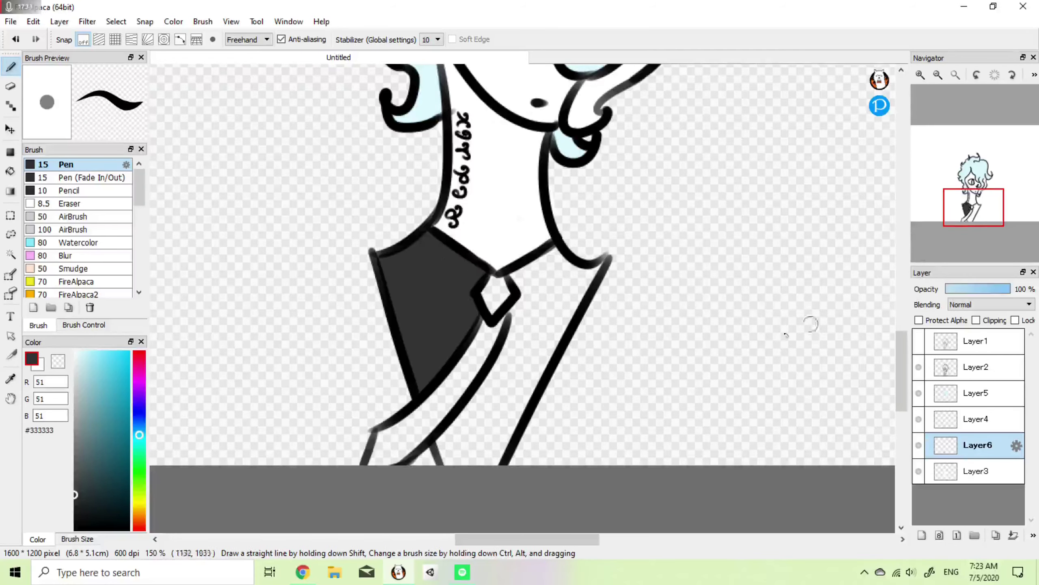
# Step: Fill the other jacket half, on the far side of the tie, with the same dark grey and clean its edge
pyautogui.moveTo(440, 448)
pyautogui.mouseDown()
pyautogui.moveTo(497, 370)
pyautogui.moveTo(533, 264)
pyautogui.moveTo(590, 259)
pyautogui.moveTo(569, 311)
pyautogui.mouseUp()
pyautogui.press('e')
pyautogui.moveTo(579, 249)
pyautogui.mouseDown()
pyautogui.moveTo(612, 255)
pyautogui.moveTo(809, 505)
pyautogui.moveTo(770, 207)
pyautogui.mouseUp()
pyautogui.press('b')
pyautogui.moveTo(597, 399)
pyautogui.mouseDown()
pyautogui.moveTo(611, 437)
pyautogui.moveTo(607, 389)
pyautogui.moveTo(619, 375)
pyautogui.moveTo(614, 436)
pyautogui.moveTo(640, 421)
pyautogui.moveTo(639, 366)
pyautogui.moveTo(641, 382)
pyautogui.moveTo(677, 374)
pyautogui.moveTo(642, 407)
pyautogui.moveTo(704, 298)
pyautogui.moveTo(710, 227)
pyautogui.moveTo(685, 260)
pyautogui.moveTo(703, 260)
pyautogui.moveTo(692, 333)
pyautogui.moveTo(715, 291)
pyautogui.moveTo(722, 217)
pyautogui.moveTo(739, 244)
pyautogui.mouseUp()
# Step: Try to paint the tie white on a new layer above the jacket layer
pyautogui.click(922, 534)
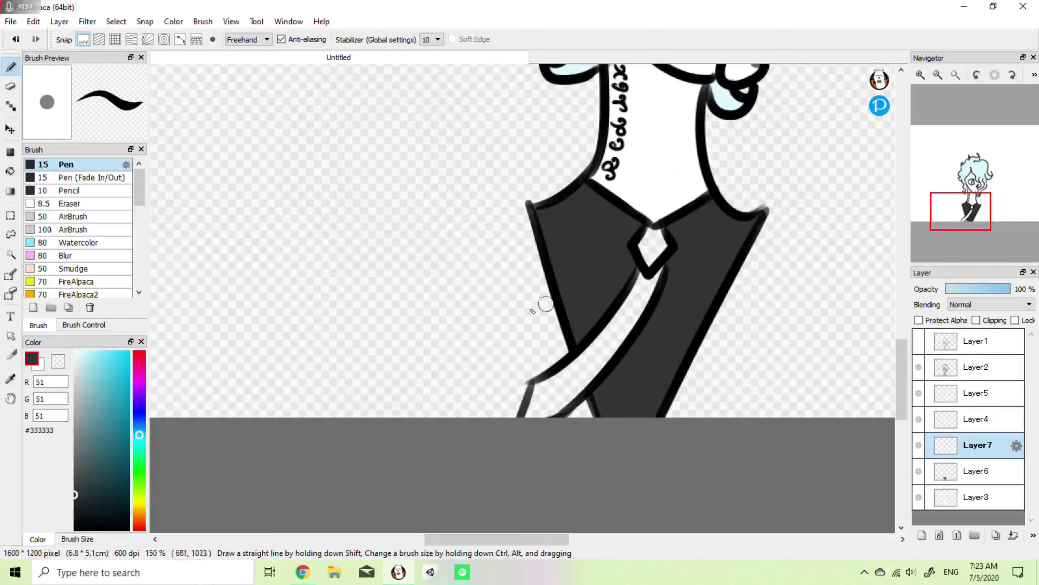
pyautogui.click(40, 366)
pyautogui.moveTo(541, 388)
pyautogui.mouseDown()
pyautogui.moveTo(554, 372)
pyautogui.moveTo(564, 381)
pyautogui.moveTo(551, 425)
pyautogui.moveTo(599, 361)
pyautogui.moveTo(530, 426)
pyautogui.moveTo(588, 347)
pyautogui.moveTo(588, 369)
pyautogui.moveTo(560, 375)
pyautogui.moveTo(613, 338)
pyautogui.mouseUp()
pyautogui.moveTo(647, 284)
pyautogui.mouseDown()
pyautogui.moveTo(651, 242)
pyautogui.moveTo(650, 273)
pyautogui.moveTo(644, 263)
pyautogui.mouseUp()
pyautogui.hotkey('ctrl', 'z')
pyautogui.hotkey('ctrl', 'z')
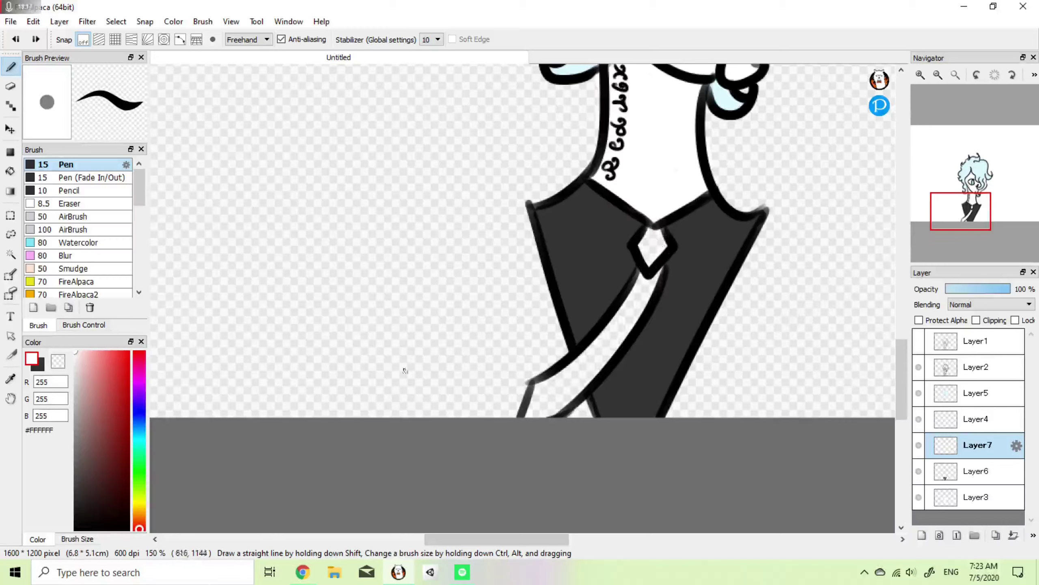
# Step: Try a different hue on the lower end of the tie and undo the strokes along with the added layer
pyautogui.click(40, 367)
pyautogui.moveTo(139, 406); pyautogui.dragTo(139, 401)
pyautogui.moveTo(94, 375); pyautogui.dragTo(95, 352)
pyautogui.moveTo(139, 424); pyautogui.dragTo(140, 420)
pyautogui.moveTo(531, 387)
pyautogui.mouseDown()
pyautogui.moveTo(536, 431)
pyautogui.moveTo(545, 427)
pyautogui.moveTo(538, 367)
pyautogui.moveTo(581, 365)
pyautogui.moveTo(552, 410)
pyautogui.mouseUp()
pyautogui.hotkey('ctrl', 'z')
pyautogui.hotkey('ctrl', 'z')
pyautogui.moveTo(139, 426); pyautogui.dragTo(139, 436)
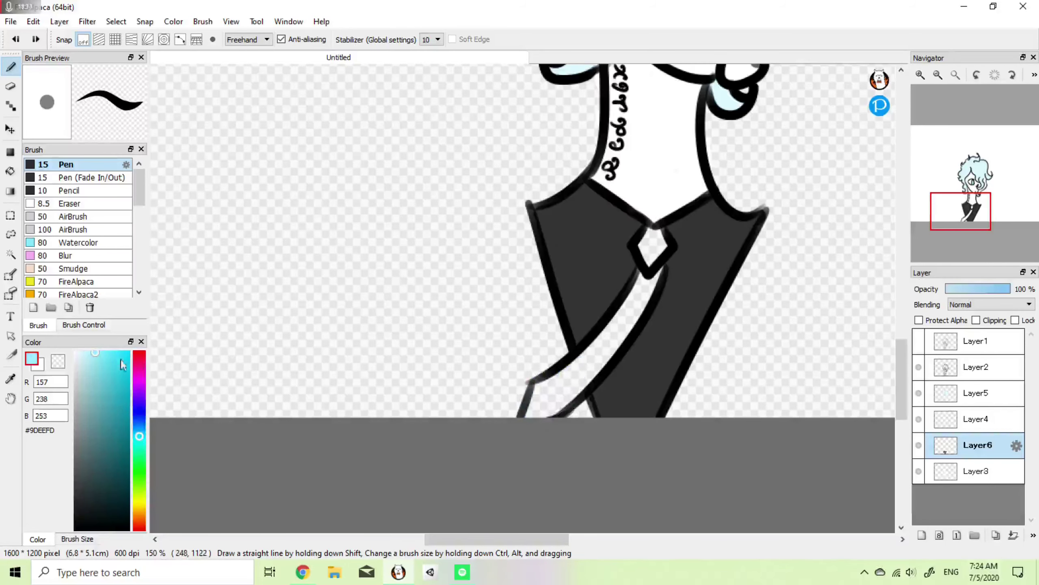
# Step: Try to fill the tie and its knot with pale blue #DFF8FF on Layer6
pyautogui.moveTo(88, 348); pyautogui.dragTo(81, 350)
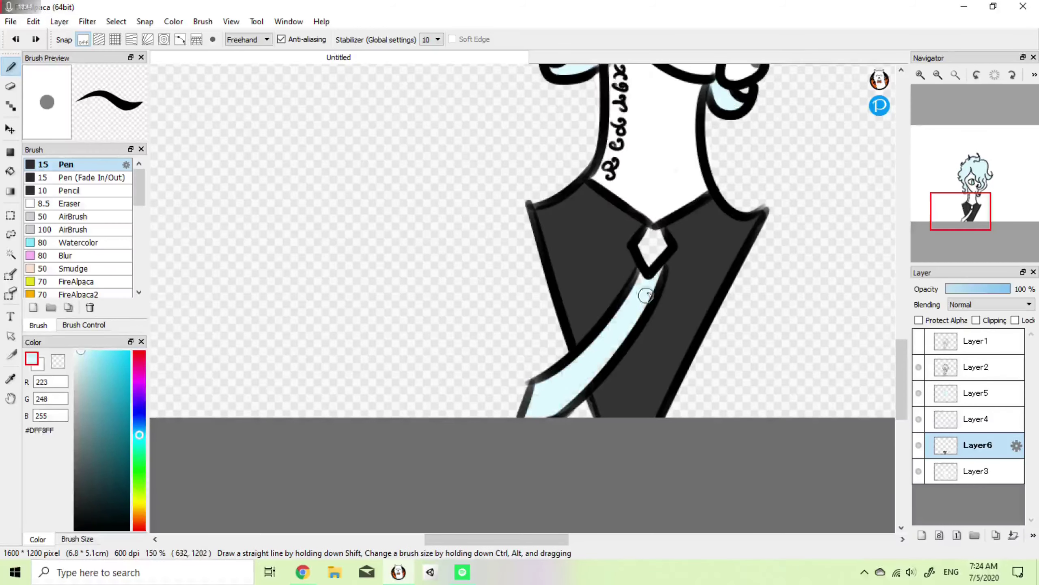
pyautogui.moveTo(655, 234); pyautogui.dragTo(660, 247)
pyautogui.moveTo(622, 325)
pyautogui.mouseDown()
pyautogui.moveTo(455, 528)
pyautogui.moveTo(457, 451)
pyautogui.moveTo(519, 381)
pyautogui.mouseUp()
pyautogui.hotkey('ctrl', 'z')
# Step: Paint the tie and its diamond-shaped knot white on Layer6
pyautogui.click(41, 365)
pyautogui.moveTo(437, 447)
pyautogui.mouseDown()
pyautogui.moveTo(441, 483)
pyautogui.moveTo(464, 422)
pyautogui.moveTo(526, 364)
pyautogui.moveTo(558, 293)
pyautogui.mouseUp()
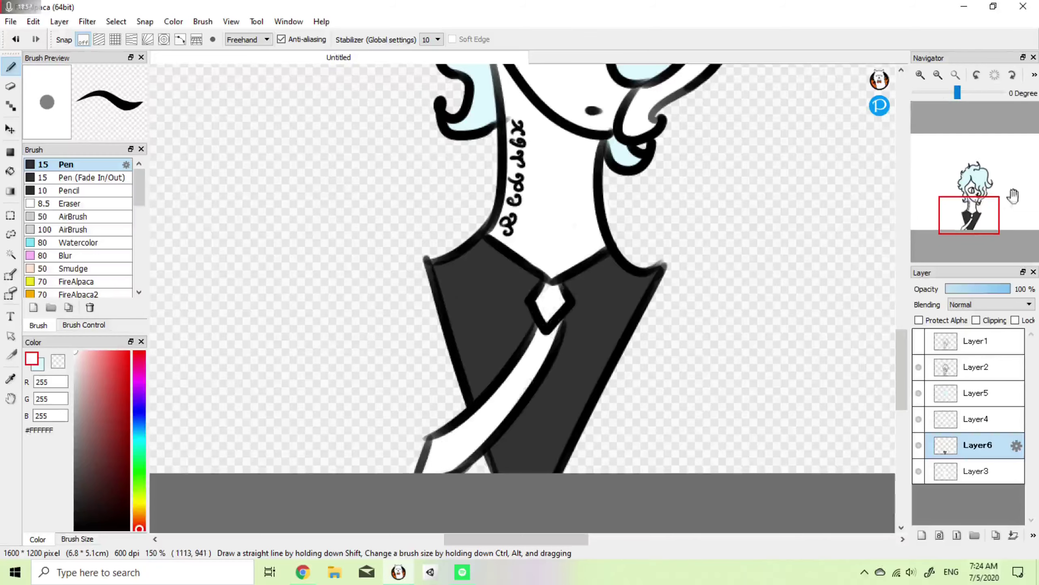
# Step: Add a new background layer at the bottom of the stack and hide all the other layers
pyautogui.moveTo(955, 142); pyautogui.dragTo(953, 123)
pyautogui.click(937, 75)
pyautogui.click(938, 75)
pyautogui.moveTo(976, 170); pyautogui.dragTo(971, 209)
pyautogui.click(922, 535)
pyautogui.moveTo(964, 453); pyautogui.dragTo(924, 418)
pyautogui.click(919, 392)
pyautogui.click(918, 367)
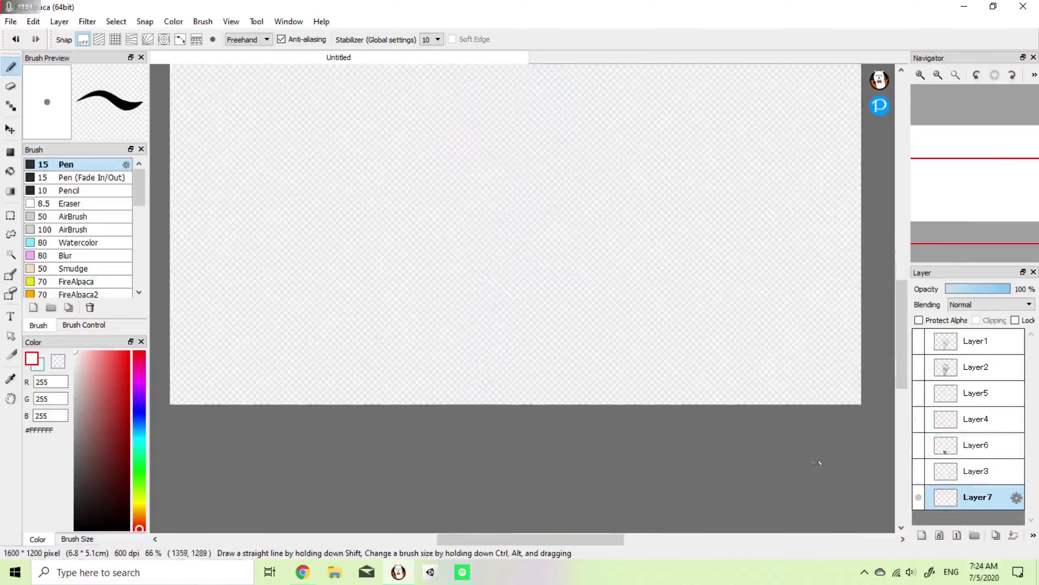
# Step: Set the colour to teal #30B1D1 and flood the whole background layer with it
pyautogui.click(139, 435)
pyautogui.click(119, 387)
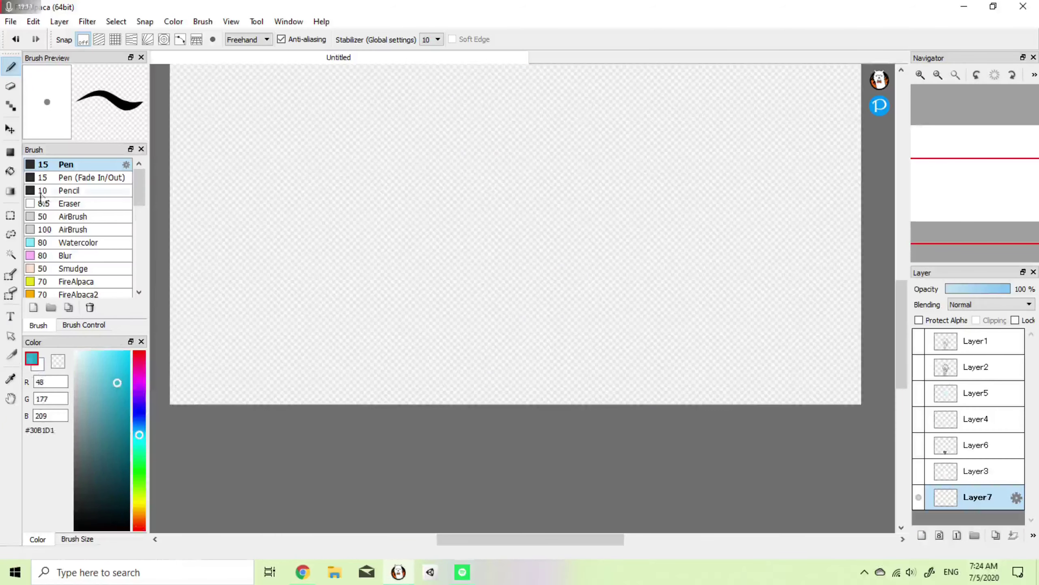
pyautogui.press('g')
pyautogui.click(381, 227)
# Step: Make Layer3, Layer6, Layer4, Layer5 and the line art on Layer2 visible again
pyautogui.click(918, 471)
pyautogui.click(918, 444)
pyautogui.click(918, 419)
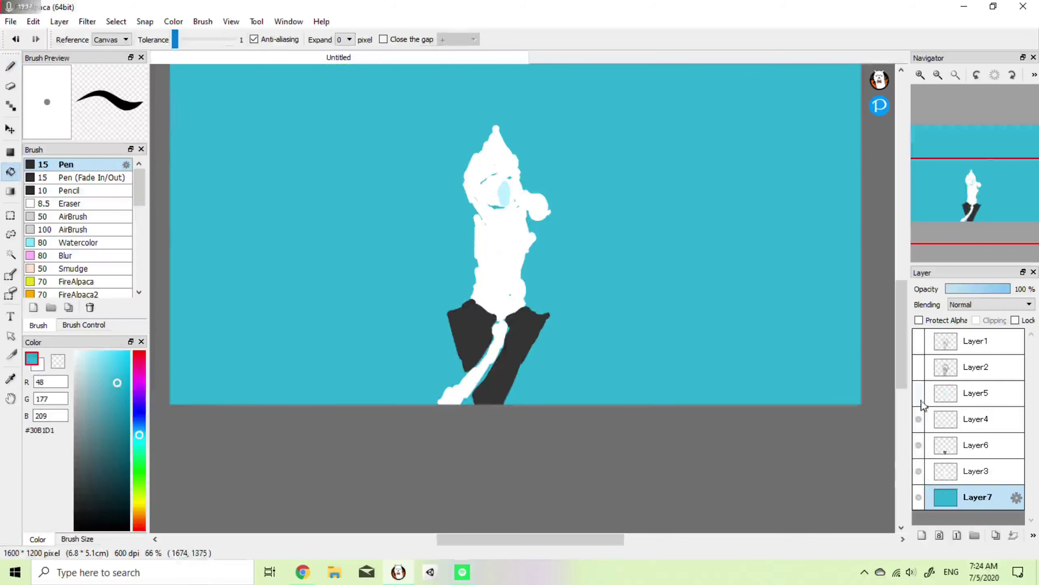
pyautogui.click(918, 392)
pyautogui.click(919, 367)
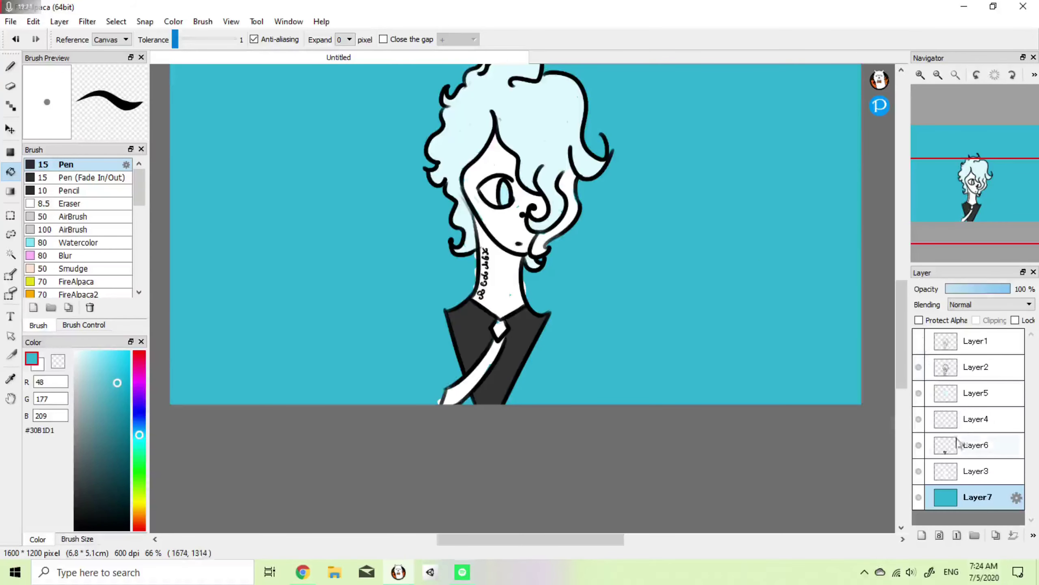
# Step: Switch Layer6 and Layer3 off and on to check which one holds the white skin, and undo the stray erase
pyautogui.click(919, 445)
pyautogui.click(919, 444)
pyautogui.click(918, 471)
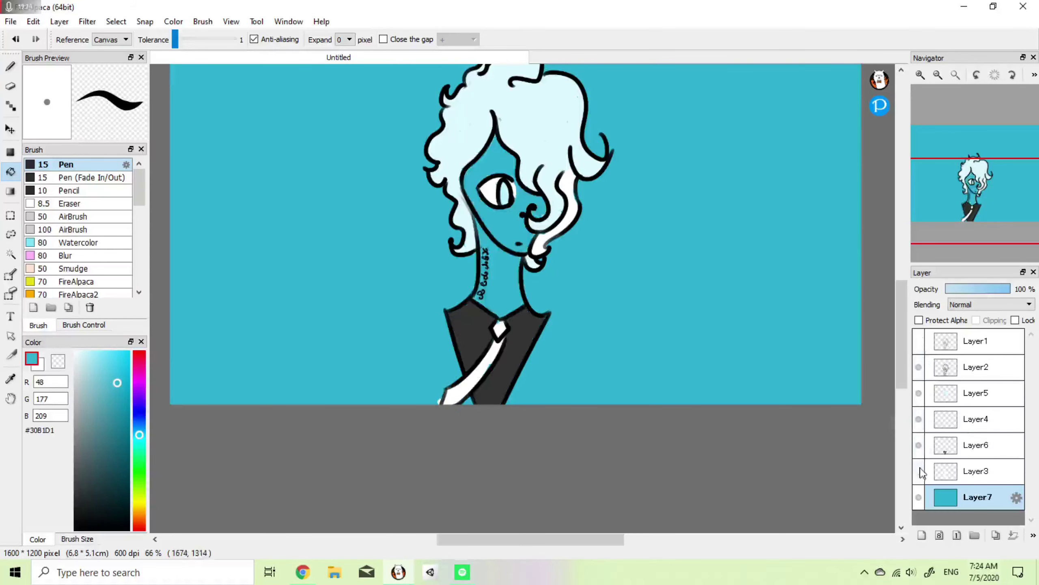
pyautogui.click(919, 471)
pyautogui.press('e')
pyautogui.scroll(2, 475, 283)
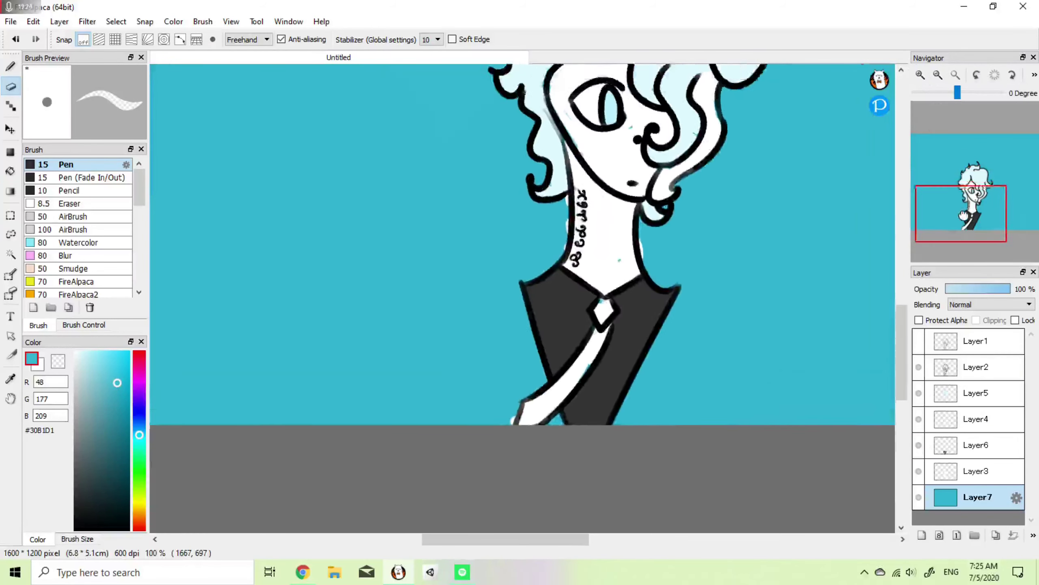
pyautogui.hotkey('ctrl', 'z')
# Step: Check what Layer4 holds, and erase the white paint spilling outside both sides of the neck on Layer3
pyautogui.click(977, 470)
pyautogui.moveTo(965, 450)
pyautogui.mouseDown()
pyautogui.moveTo(959, 428)
pyautogui.moveTo(950, 458)
pyautogui.moveTo(943, 424)
pyautogui.moveTo(942, 447)
pyautogui.mouseUp()
pyautogui.click(920, 421)
pyautogui.click(920, 420)
pyautogui.click(920, 420)
pyautogui.click(920, 420)
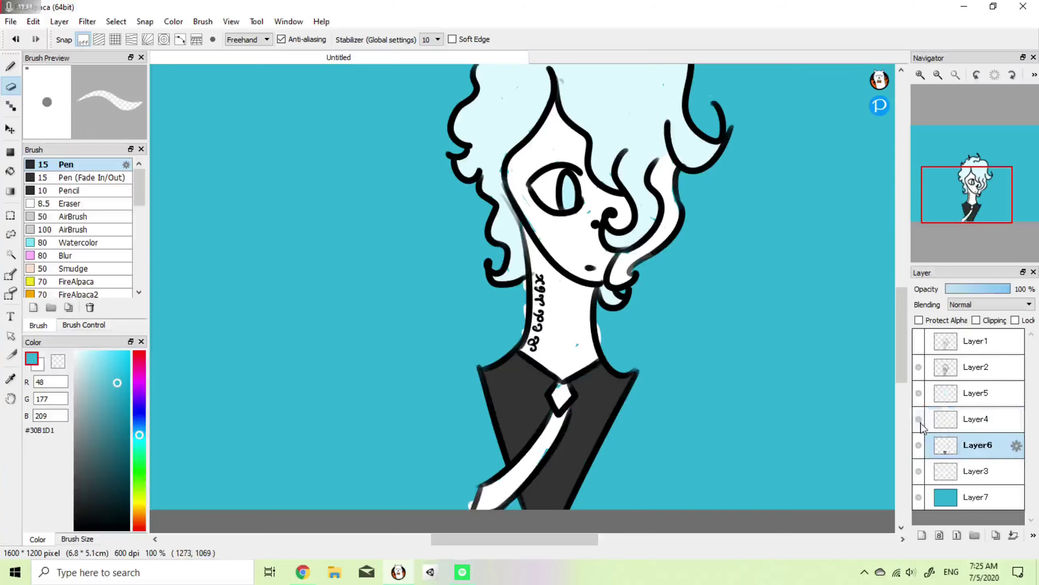
pyautogui.click(920, 420)
pyautogui.click(920, 420)
pyautogui.click(945, 471)
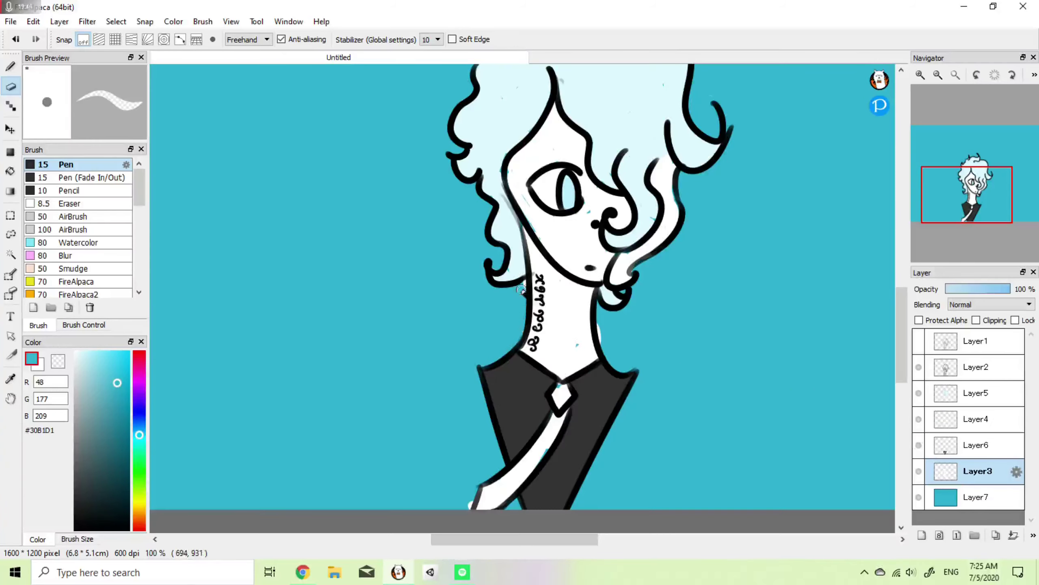
pyautogui.moveTo(1024, 215); pyautogui.dragTo(978, 183)
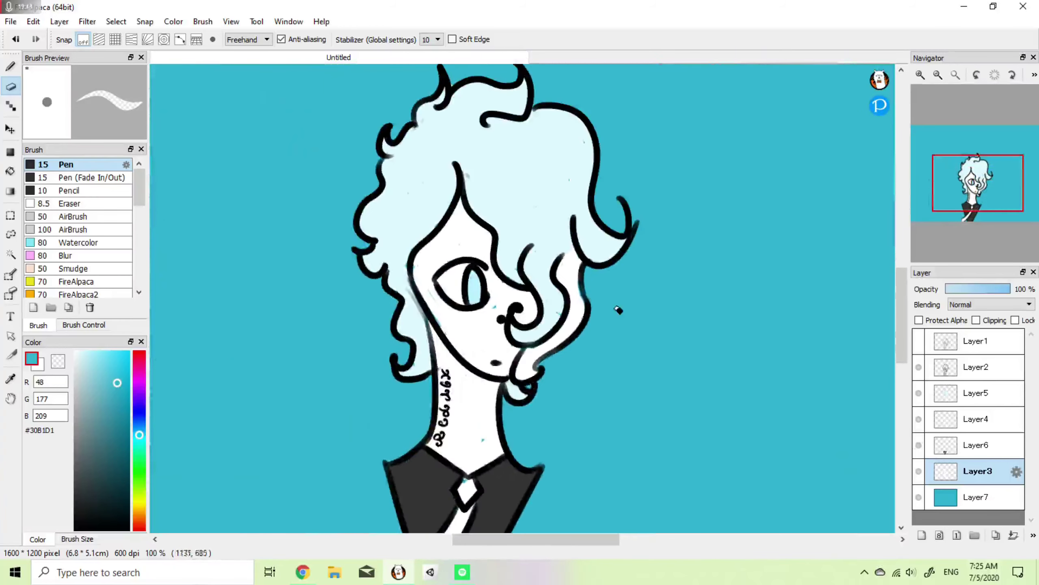
# Step: Cover the unpainted speck low on the neck with white on Layer3
pyautogui.click(42, 365)
pyautogui.press('b')
pyautogui.click(481, 438)
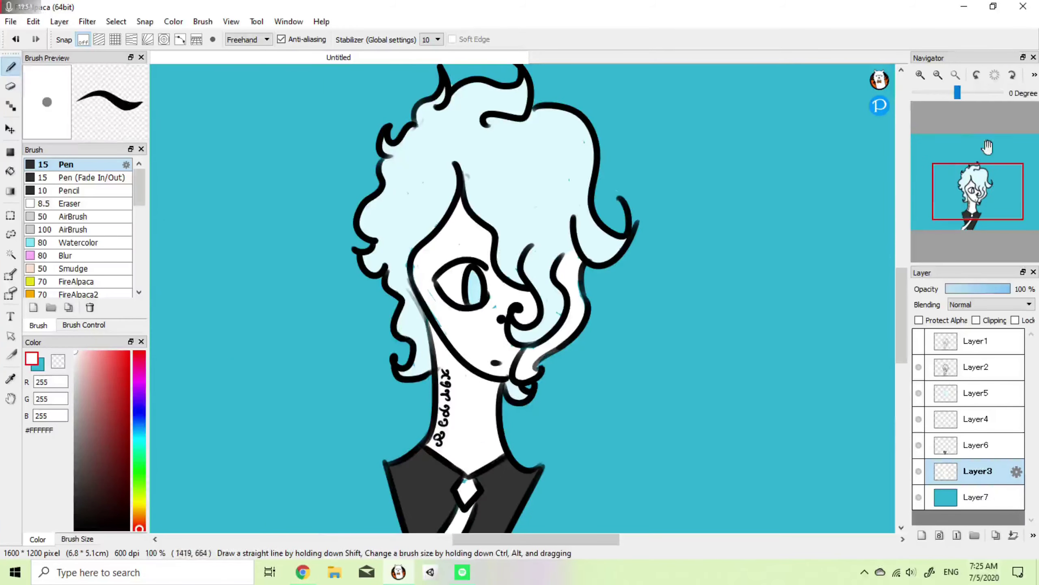
# Step: Fill the remaining gaps along the face outline and beside the eye with white
pyautogui.click(920, 75)
pyautogui.moveTo(959, 213); pyautogui.dragTo(967, 205)
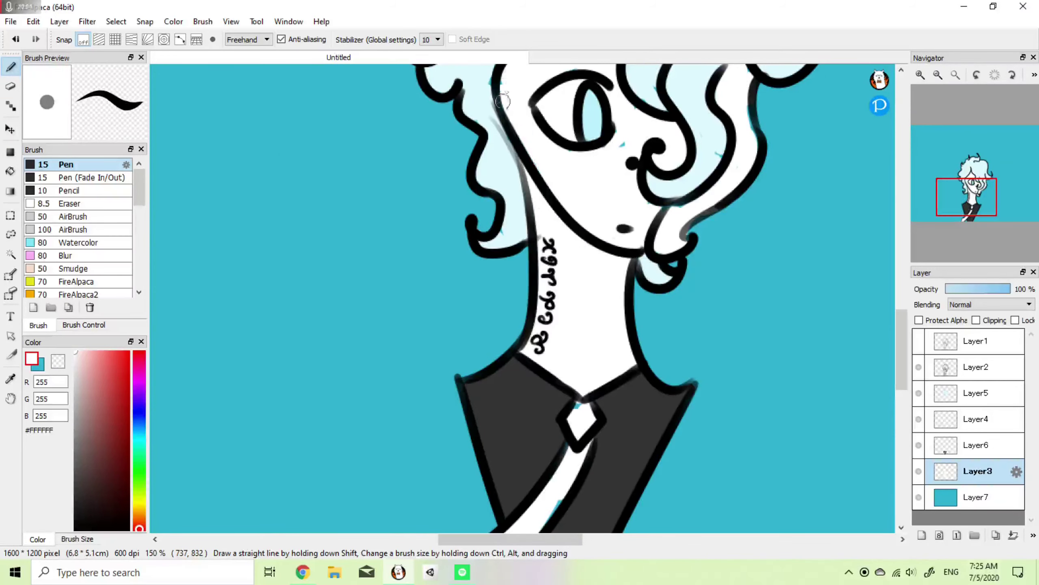
pyautogui.moveTo(980, 182); pyautogui.dragTo(977, 192)
pyautogui.moveTo(502, 332); pyautogui.dragTo(497, 314)
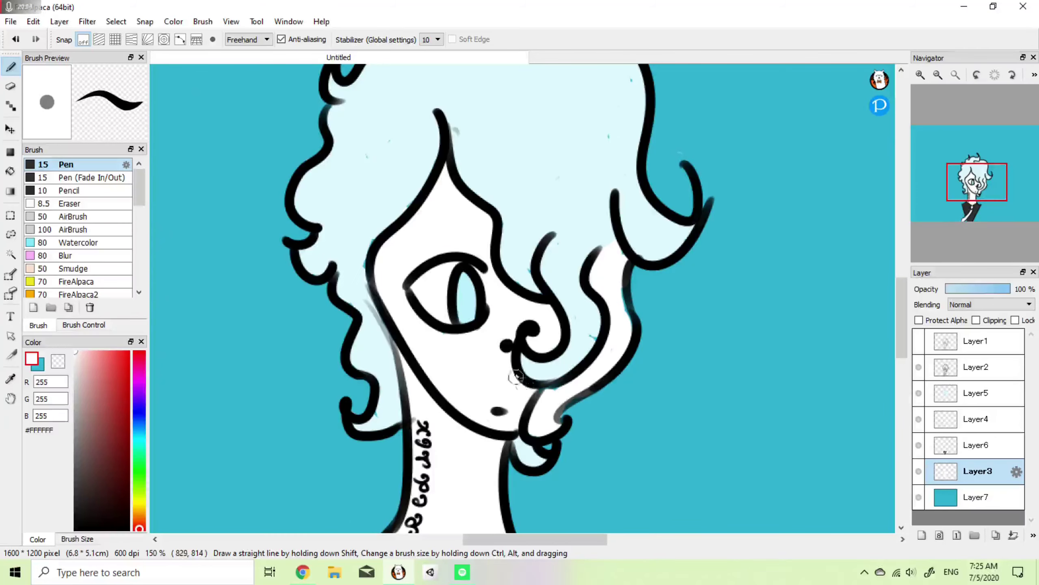
pyautogui.moveTo(977, 193); pyautogui.dragTo(969, 206)
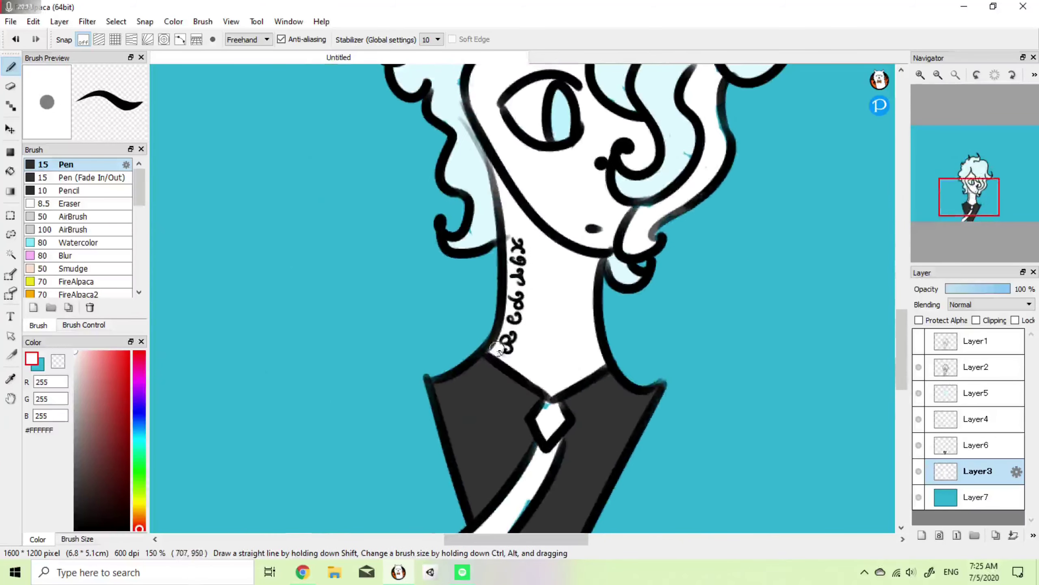
pyautogui.click(920, 75)
pyautogui.click(920, 76)
pyautogui.moveTo(968, 192); pyautogui.dragTo(973, 188)
pyautogui.moveTo(972, 189); pyautogui.dragTo(975, 196)
pyautogui.click(937, 75)
pyautogui.click(938, 75)
# Step: On Layer6, fill the gaps in the knot and tie with white and erase the spill at the tie's lower end
pyautogui.click(939, 445)
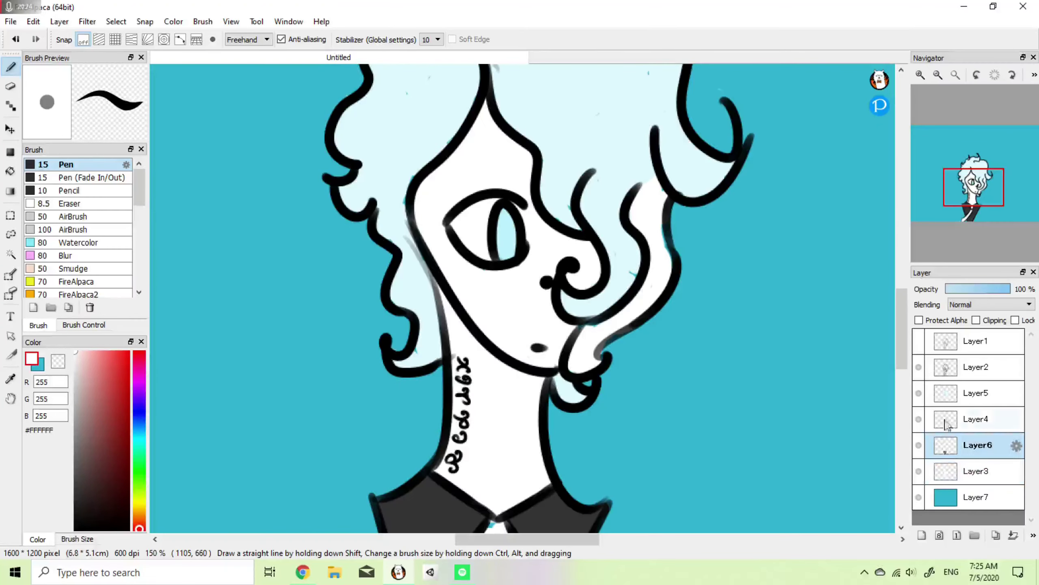
pyautogui.scroll(-5, 483, 333)
pyautogui.moveTo(442, 407); pyautogui.dragTo(482, 326)
pyautogui.moveTo(481, 290); pyautogui.dragTo(479, 272)
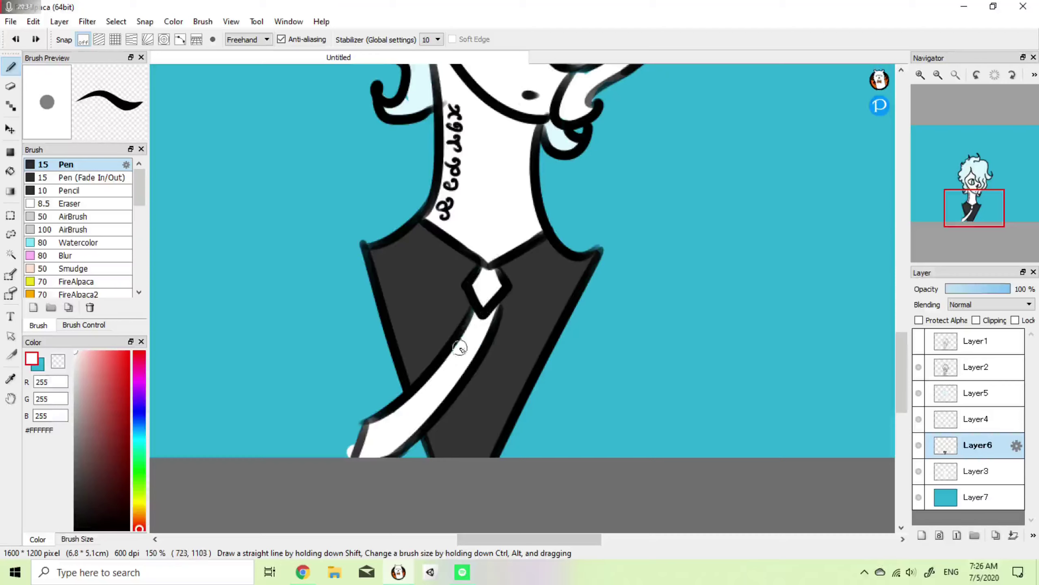
pyautogui.press('e')
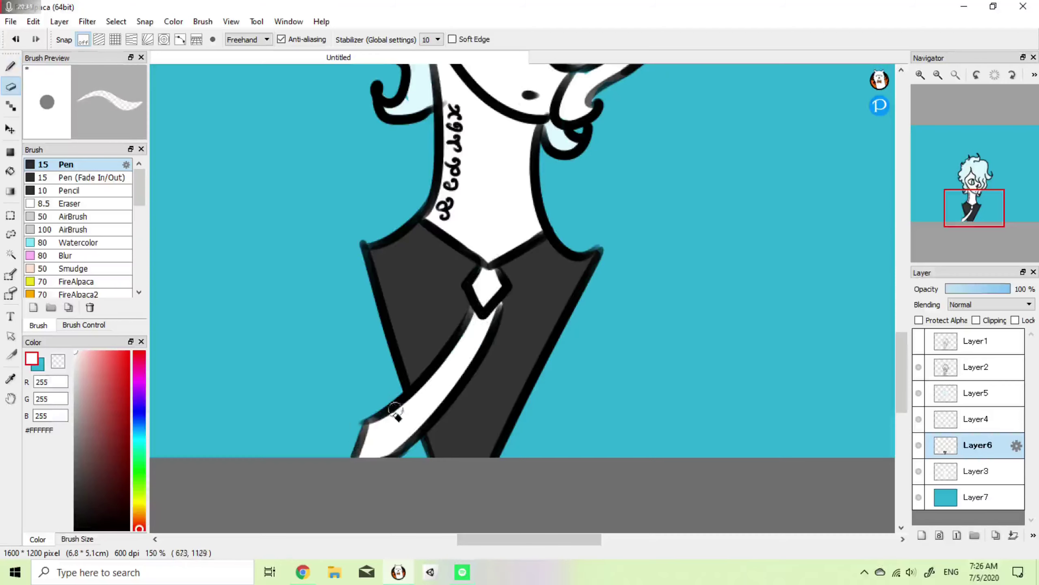
# Step: Temporarily hide Layer6 and erase the white skin paint that extends below the collar line on Layer3
pyautogui.click(919, 445)
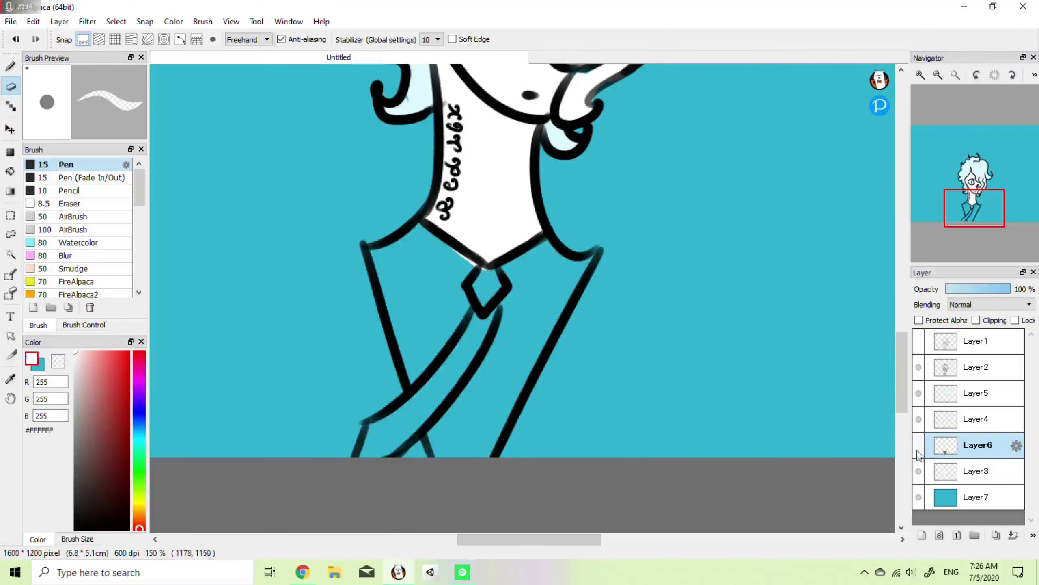
pyautogui.click(945, 473)
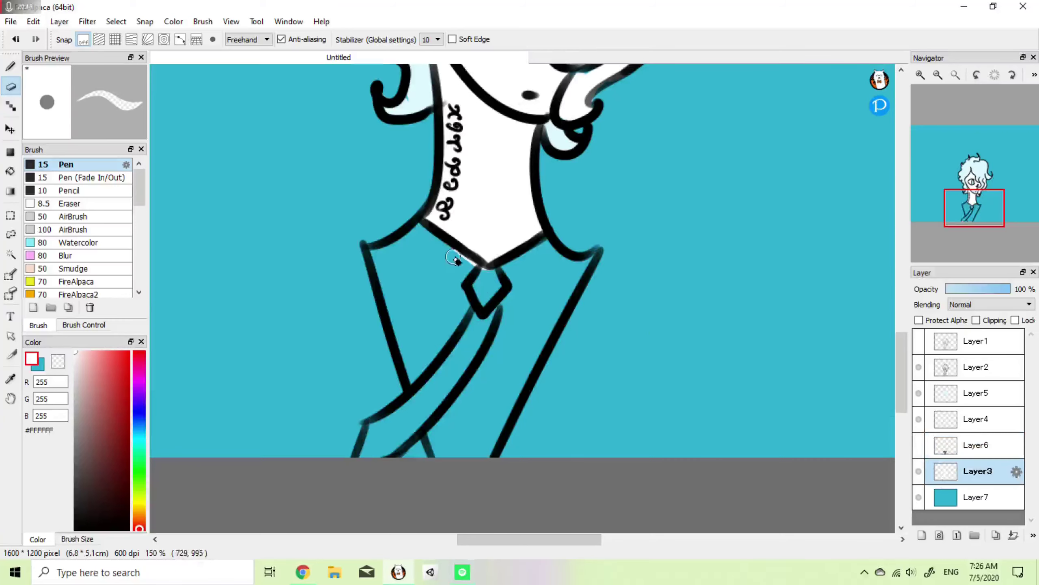
pyautogui.click(919, 445)
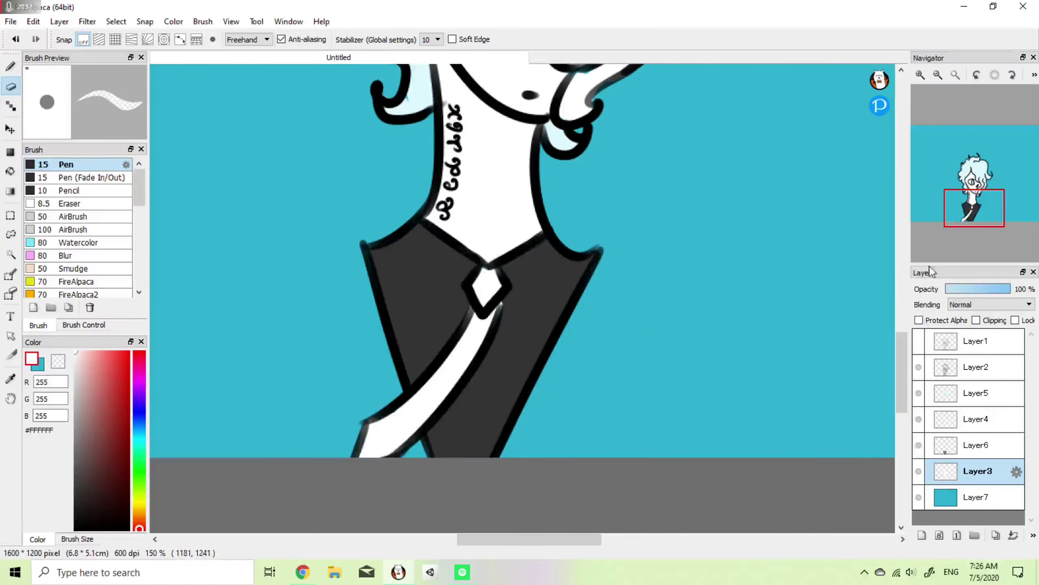
# Step: Temporarily hide Layer5 and erase the white skin spill outside the face and neck outlines on Layer3
pyautogui.moveTo(966, 211); pyautogui.dragTo(966, 190)
pyautogui.click(931, 399)
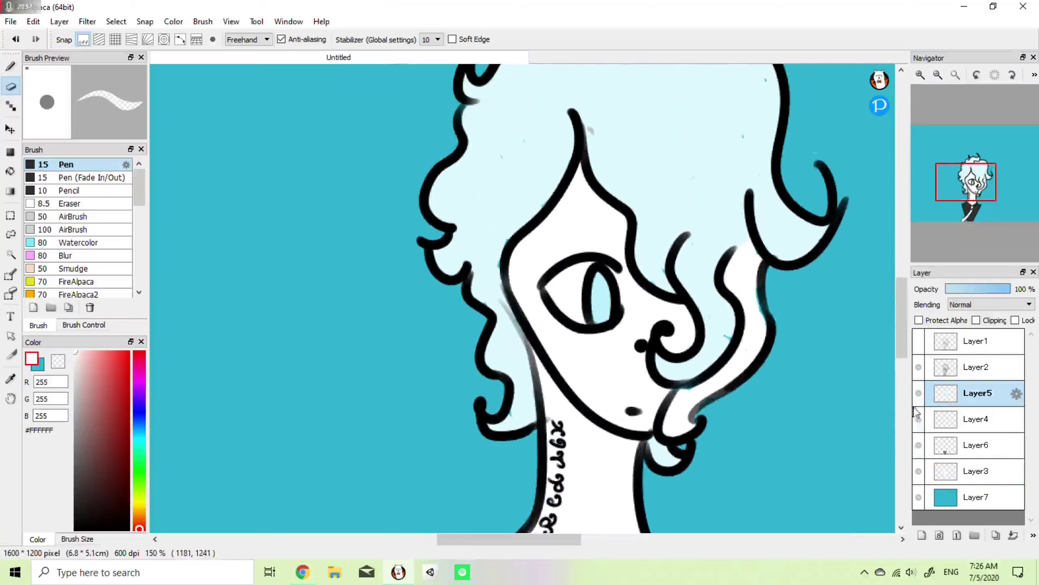
pyautogui.click(919, 395)
pyautogui.click(961, 469)
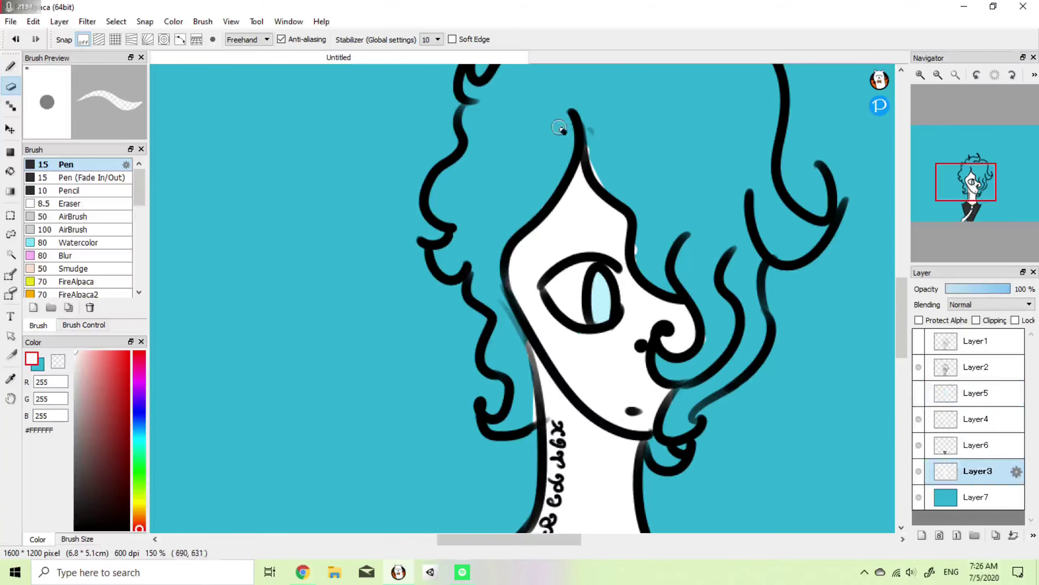
pyautogui.moveTo(607, 181); pyautogui.dragTo(644, 253)
pyautogui.moveTo(504, 365); pyautogui.dragTo(549, 385)
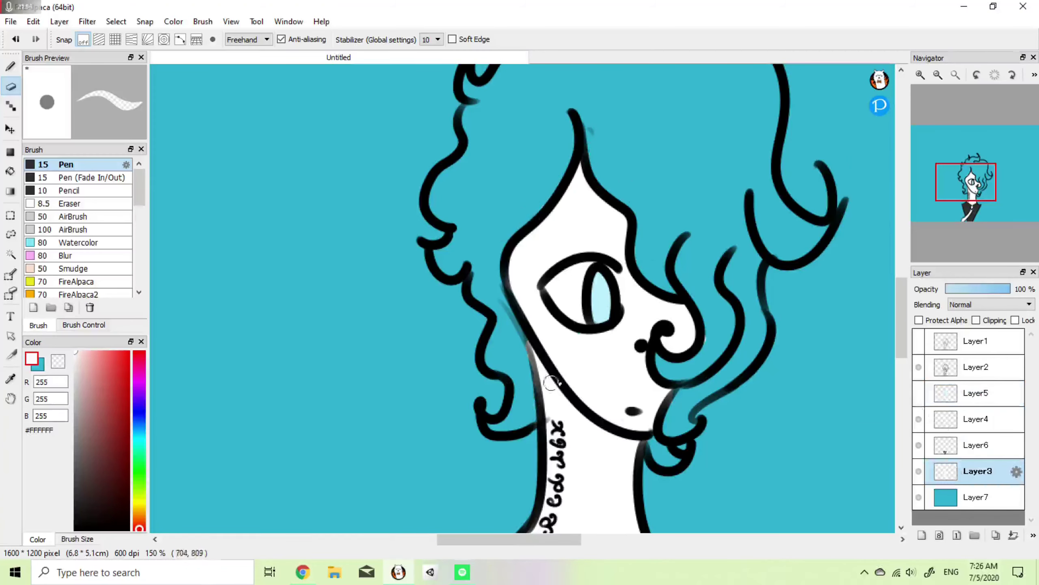
pyautogui.click(919, 392)
# Step: Sample the pale blue hair colour #DFF8FF and paint over the teal specks in the hair on Layer5
pyautogui.keyDown('alt'); pyautogui.click(634, 178); pyautogui.keyUp('alt')
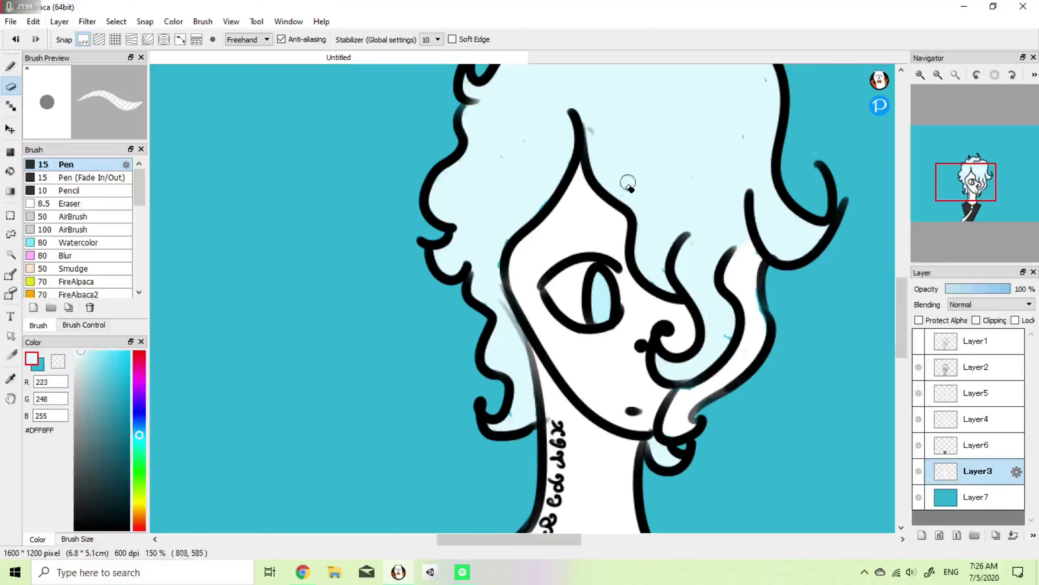
pyautogui.keyDown('alt'); pyautogui.click(596, 154); pyautogui.keyUp('alt')
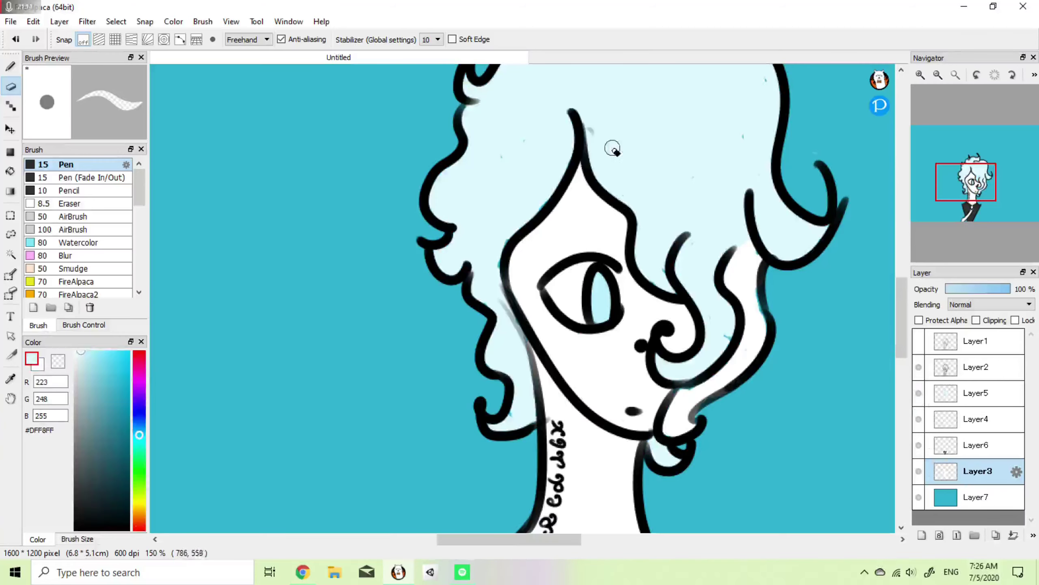
pyautogui.press('b')
pyautogui.click(943, 403)
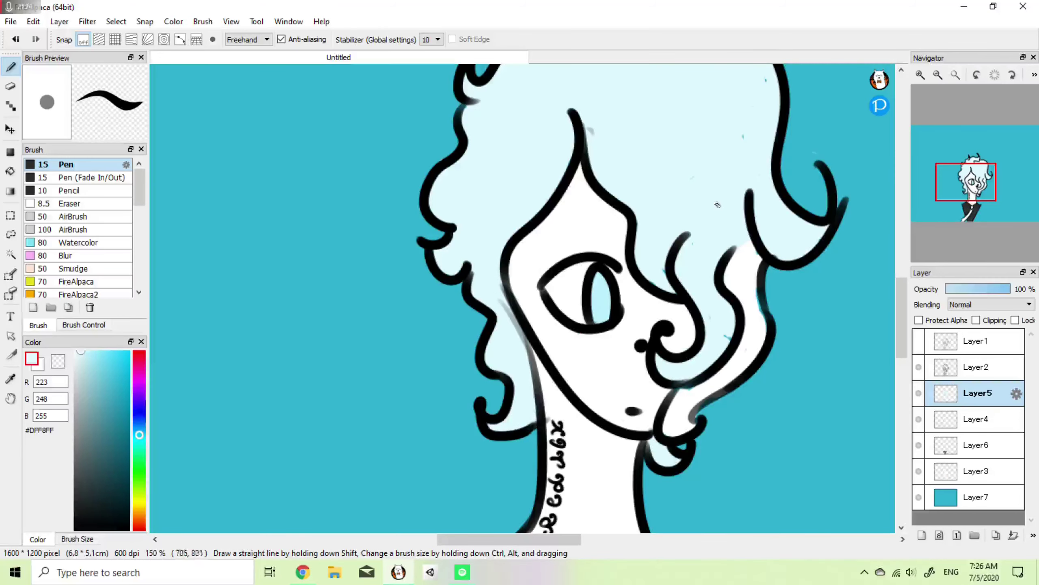
pyautogui.scroll(1, 717, 204)
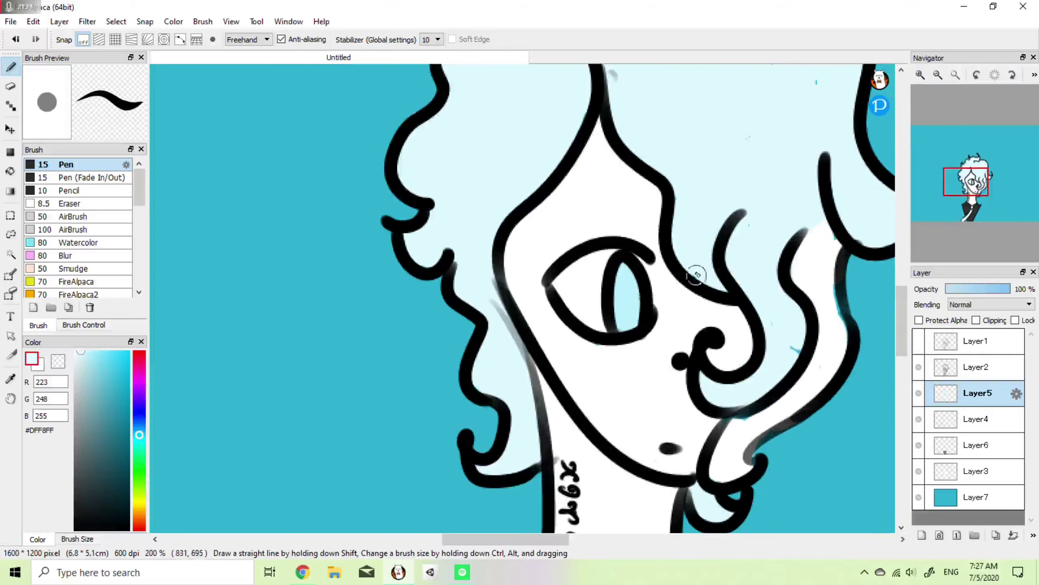
pyautogui.moveTo(979, 199); pyautogui.dragTo(975, 175)
pyautogui.moveTo(668, 339)
pyautogui.mouseDown()
pyautogui.moveTo(621, 350)
pyautogui.moveTo(685, 351)
pyautogui.mouseUp()
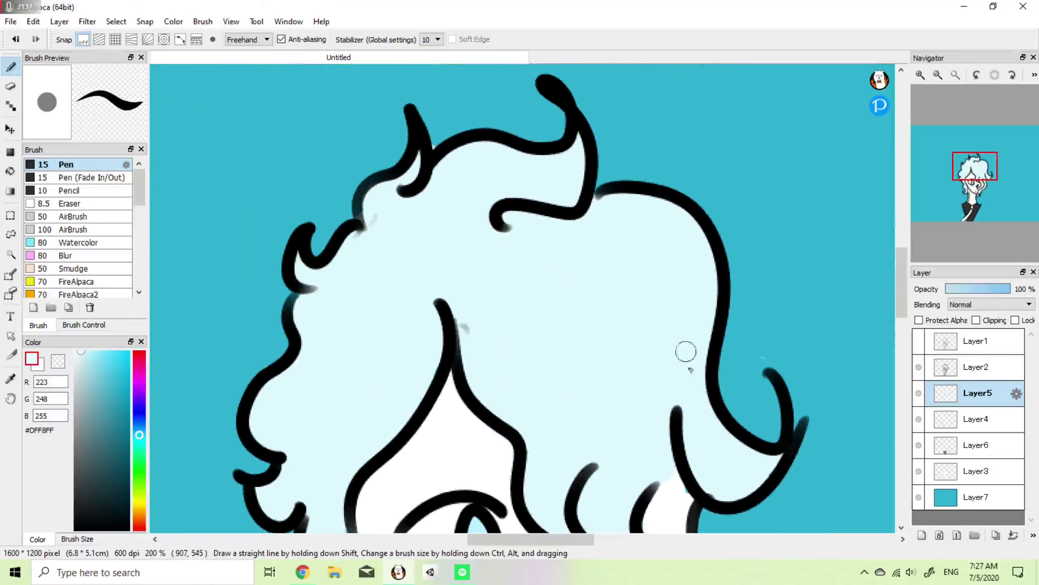
# Step: Sample white and fill the gaps along the white hair strand beside the face on Layer5
pyautogui.press('e')
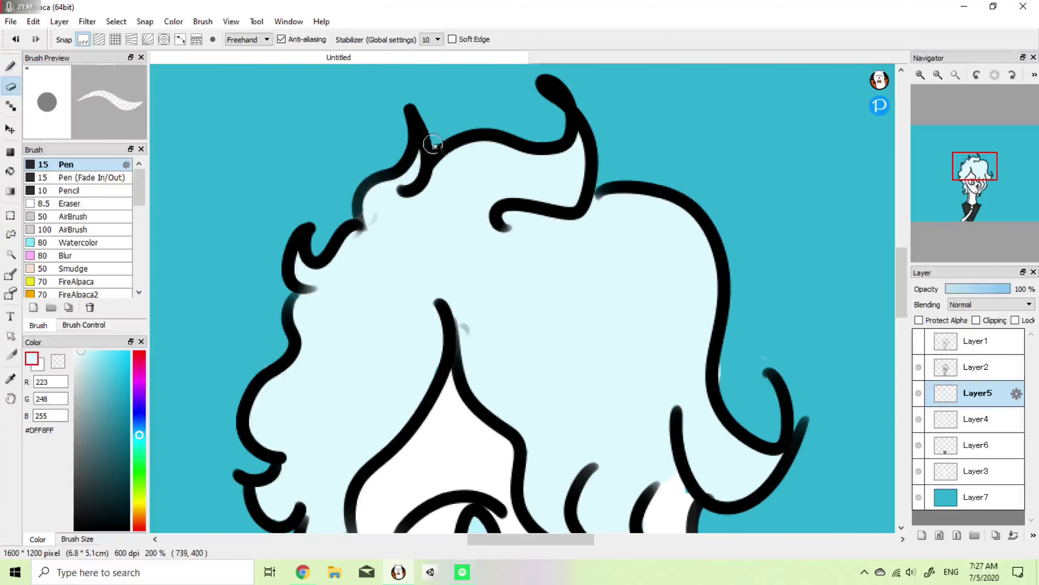
pyautogui.moveTo(964, 216)
pyautogui.mouseDown()
pyautogui.moveTo(979, 210)
pyautogui.moveTo(978, 196)
pyautogui.mouseUp()
pyautogui.rightClick(533, 346)
pyautogui.press('b')
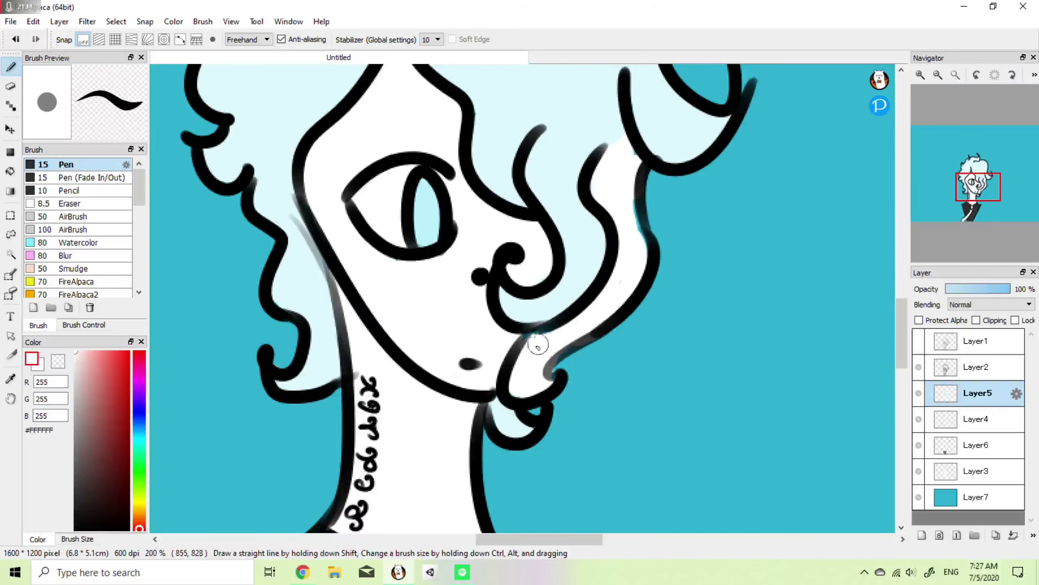
pyautogui.moveTo(538, 343); pyautogui.dragTo(550, 337)
pyautogui.moveTo(626, 204); pyautogui.dragTo(639, 249)
pyautogui.moveTo(631, 178); pyautogui.dragTo(632, 152)
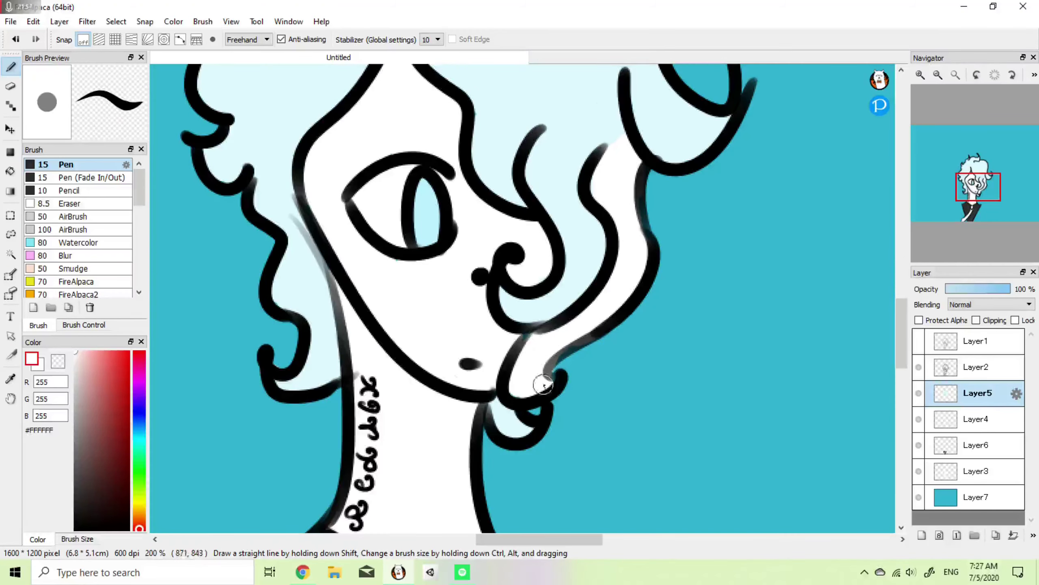
# Step: Make Layer7 the active layer and hide Layer3, Layer6, Layer4, Layer5 and Layer2, leaving only the background visible
pyautogui.moveTo(966, 210); pyautogui.dragTo(974, 179)
pyautogui.click(937, 76)
pyautogui.click(938, 76)
pyautogui.moveTo(957, 217); pyautogui.dragTo(970, 186)
pyautogui.click(977, 496)
pyautogui.click(937, 75)
pyautogui.click(938, 75)
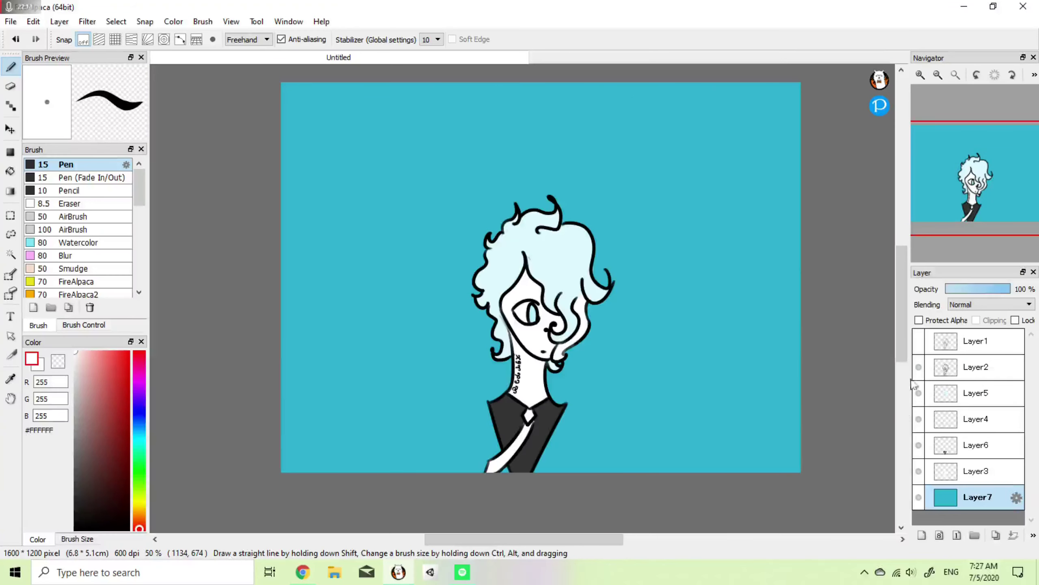
pyautogui.click(919, 496)
pyautogui.click(919, 496)
pyautogui.click(918, 471)
pyautogui.click(919, 445)
pyautogui.click(919, 419)
pyautogui.click(918, 392)
pyautogui.click(919, 367)
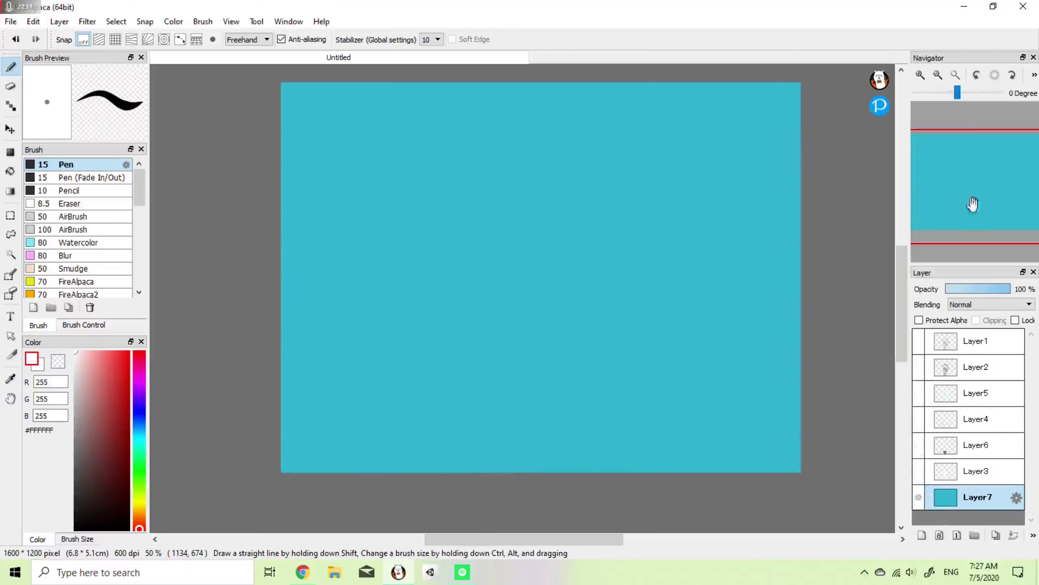
# Step: Try filling the Layer7 background with white and with lilac #EECBFF
pyautogui.click(11, 171)
pyautogui.click(139, 390)
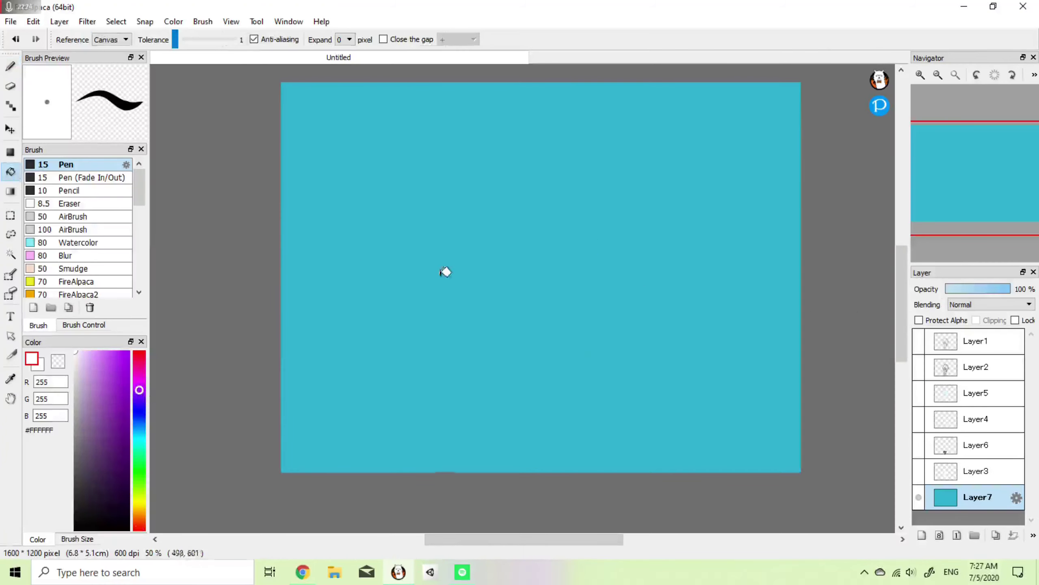
pyautogui.click(442, 272)
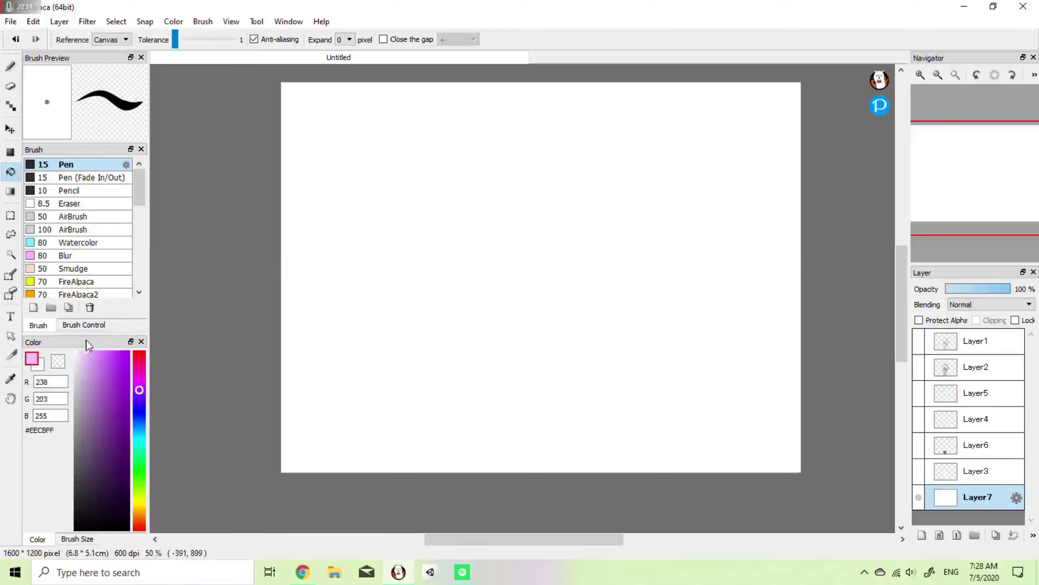
pyautogui.click(744, 281)
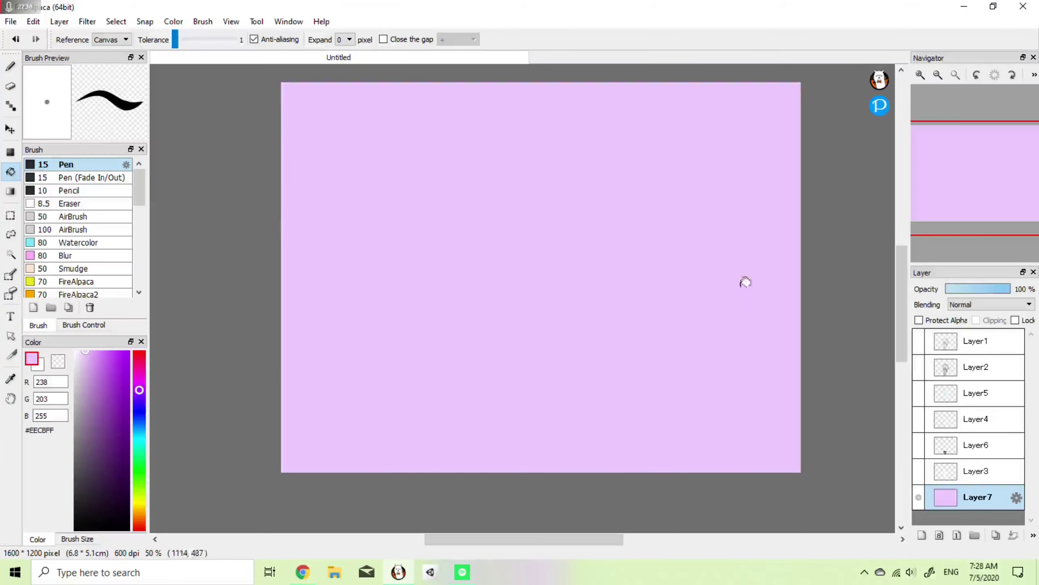
# Step: Preview the character against the lilac background by showing the upper layers and hiding them again
pyautogui.click(921, 368)
pyautogui.click(919, 393)
pyautogui.click(918, 419)
pyautogui.click(906, 458)
pyautogui.click(919, 446)
pyautogui.click(920, 469)
pyautogui.click(919, 471)
pyautogui.click(919, 445)
pyautogui.click(919, 419)
pyautogui.click(919, 393)
pyautogui.click(919, 367)
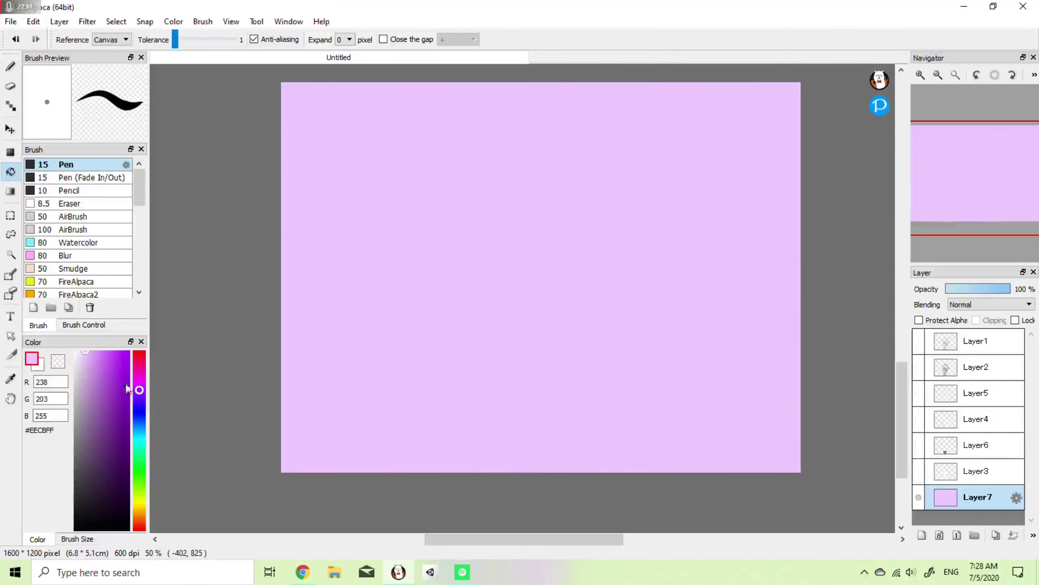
# Step: Try a pink #FFCCCB fill on Layer7 and preview it with the character layers temporarily shown
pyautogui.moveTo(139, 390); pyautogui.dragTo(144, 529)
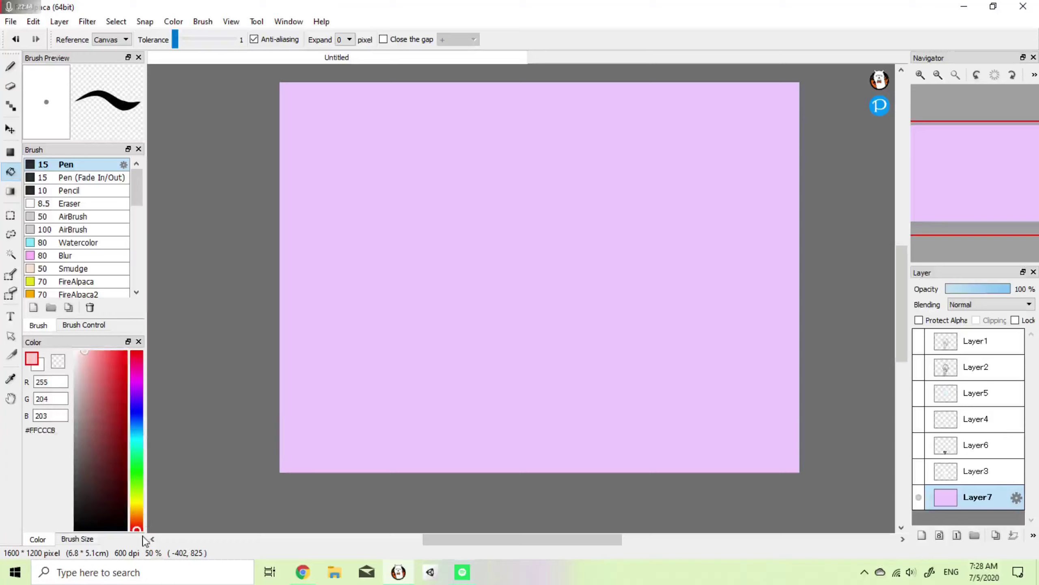
pyautogui.click(532, 266)
pyautogui.click(918, 471)
pyautogui.click(919, 445)
pyautogui.click(919, 419)
pyautogui.click(918, 393)
pyautogui.click(918, 367)
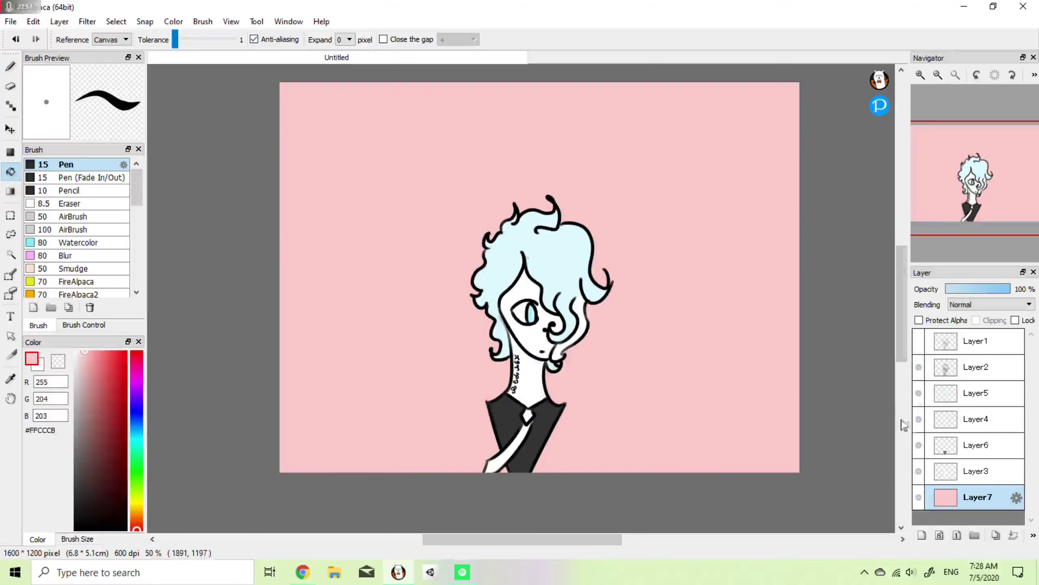
pyautogui.hotkey('ctrl', 'z')
pyautogui.hotkey('ctrl', 'z')
pyautogui.hotkey('ctrl', 'z')
pyautogui.hotkey('ctrl', 'z')
pyautogui.hotkey('ctrl', 'z')
# Step: Test pale cyan #CBFFFA on Layer7 and fill the background with mint green #B9FFEE instead
pyautogui.moveTo(139, 455); pyautogui.dragTo(139, 444)
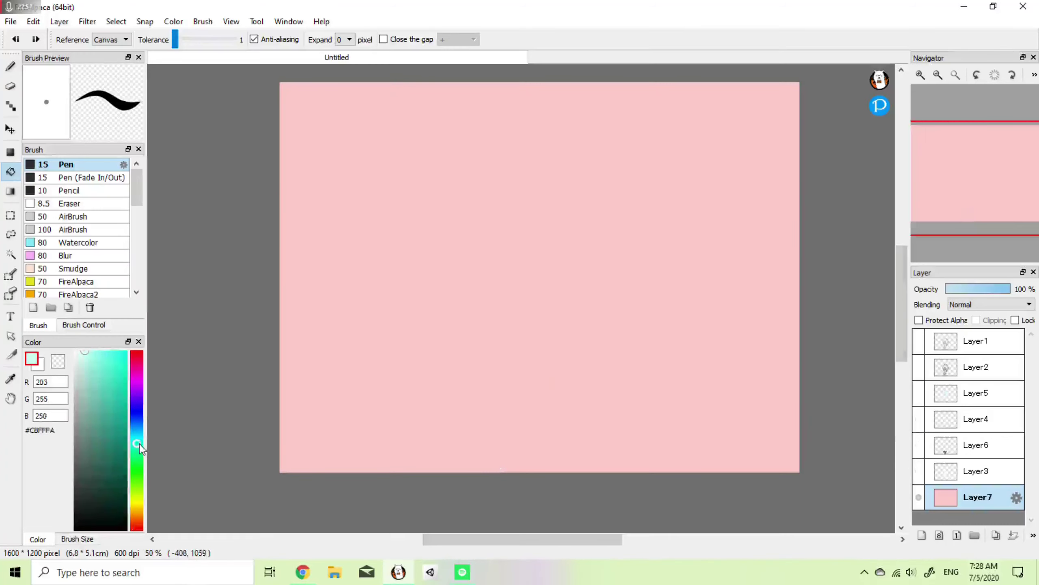
pyautogui.click(438, 247)
pyautogui.click(93, 368)
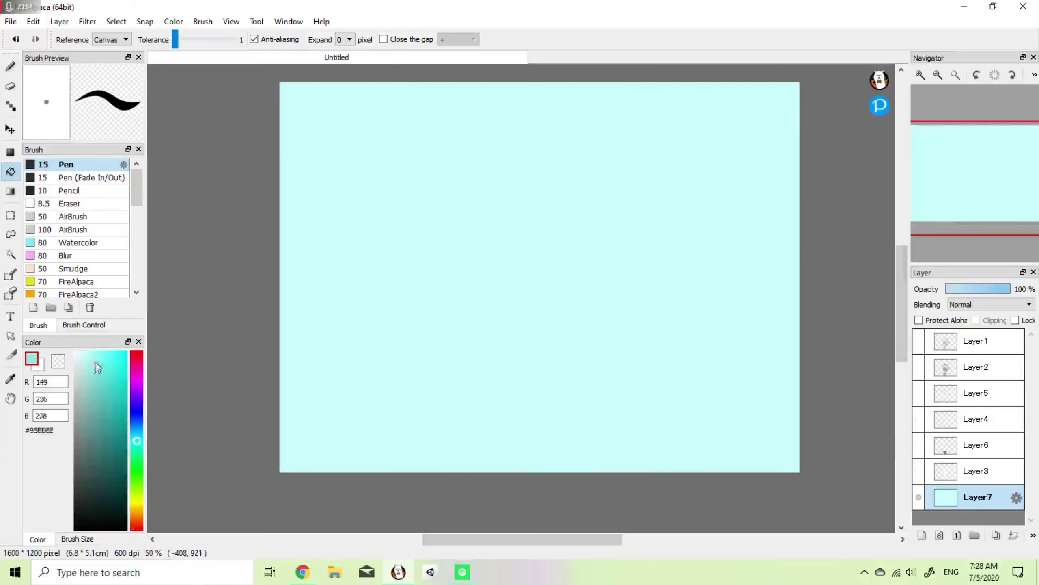
pyautogui.click(138, 451)
pyautogui.moveTo(137, 445); pyautogui.dragTo(137, 448)
pyautogui.click(528, 259)
# Step: Check the character against the mint background by showing its layers, and hide them all again
pyautogui.moveTo(920, 471); pyautogui.dragTo(922, 372)
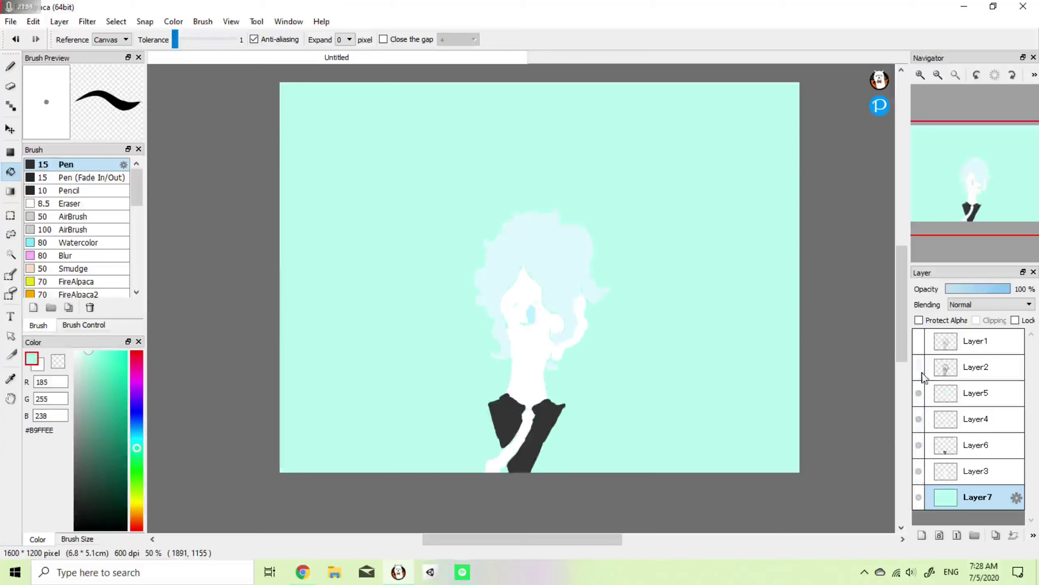
pyautogui.click(920, 368)
pyautogui.click(919, 471)
pyautogui.click(919, 446)
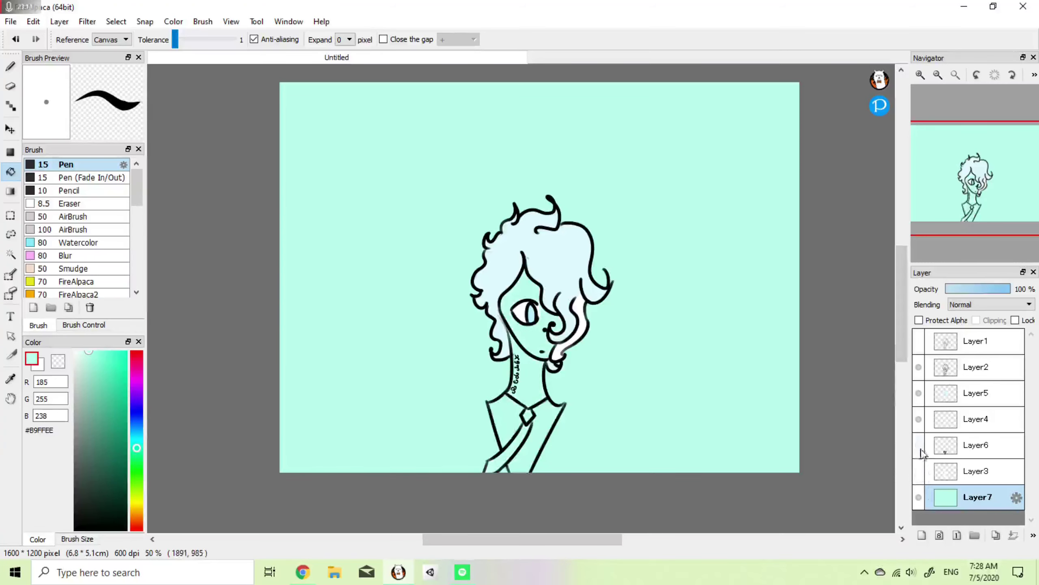
pyautogui.click(919, 419)
pyautogui.click(918, 392)
pyautogui.click(918, 367)
# Step: Set the Pen to darker green #36C3A1 for decorating the mint background, keeping freehand drawing
pyautogui.click(11, 66)
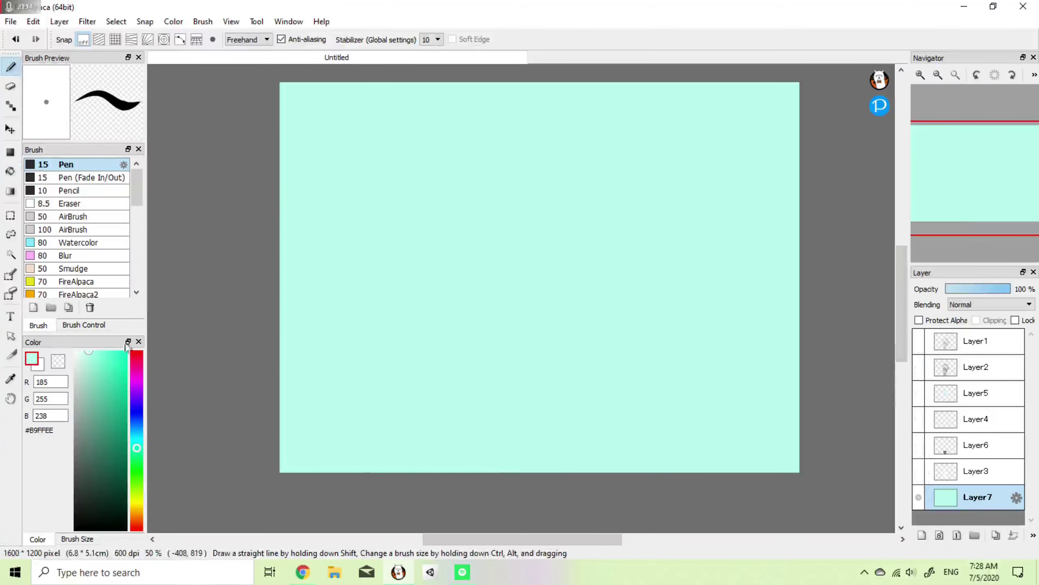
pyautogui.click(113, 393)
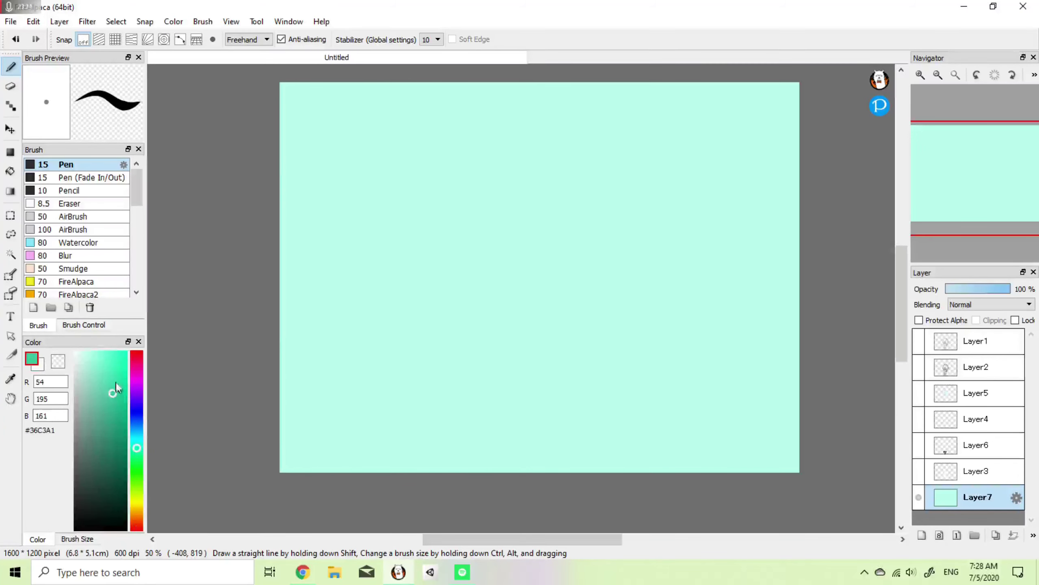
pyautogui.click(921, 75)
pyautogui.moveTo(976, 204); pyautogui.dragTo(977, 183)
pyautogui.click(258, 40)
pyautogui.click(384, 75)
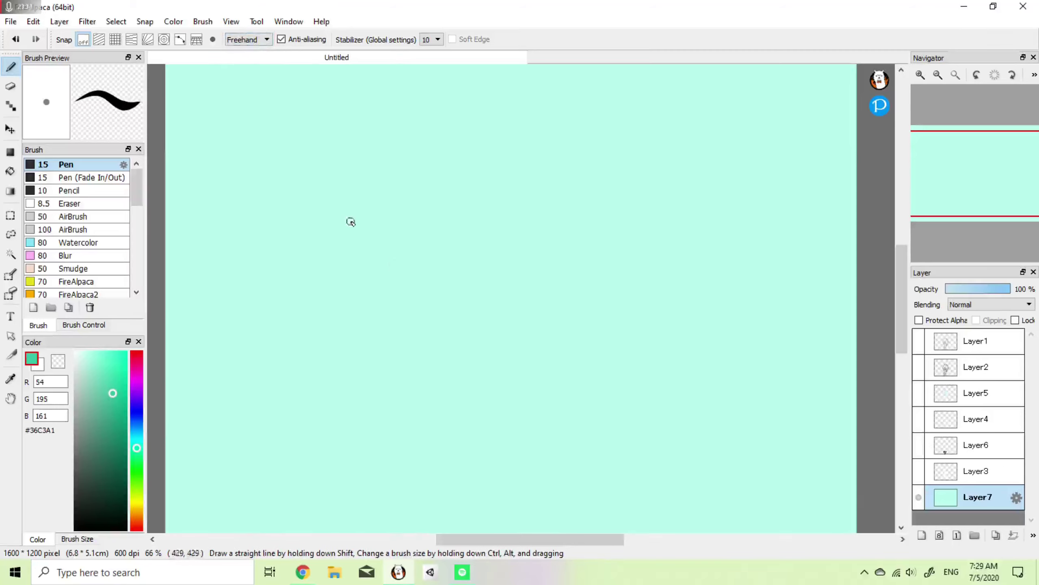
pyautogui.click(937, 78)
pyautogui.click(919, 78)
pyautogui.moveTo(935, 160); pyautogui.dragTo(950, 146)
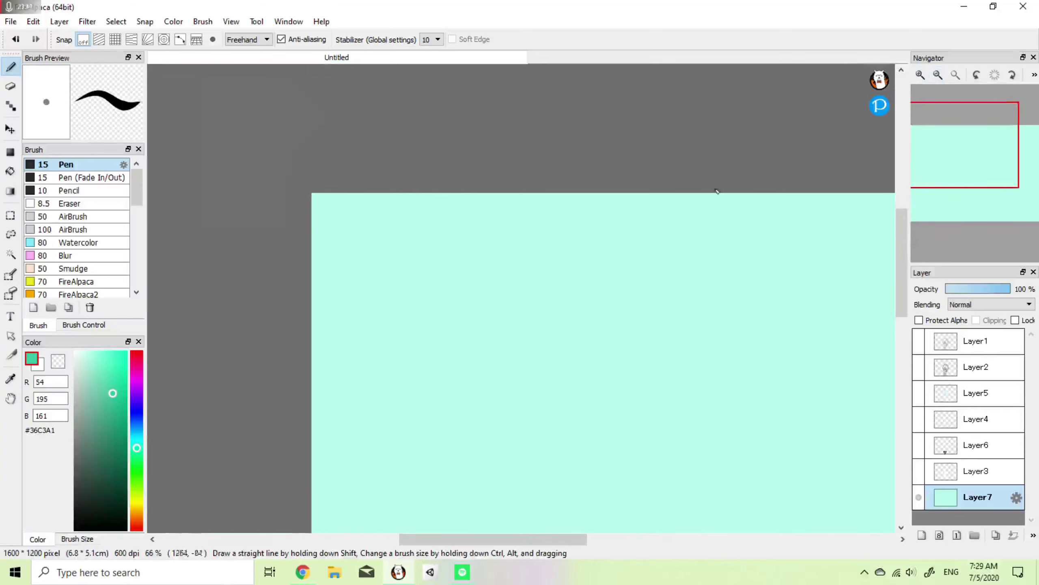
# Step: Try a freehand row of filled green triangles along the canvas's upper edge and undo them
pyautogui.moveTo(318, 194)
pyautogui.mouseDown()
pyautogui.moveTo(349, 190)
pyautogui.moveTo(339, 205)
pyautogui.moveTo(314, 191)
pyautogui.moveTo(330, 209)
pyautogui.moveTo(321, 195)
pyautogui.moveTo(333, 190)
pyautogui.moveTo(375, 209)
pyautogui.moveTo(358, 191)
pyautogui.moveTo(423, 179)
pyautogui.moveTo(396, 190)
pyautogui.moveTo(438, 186)
pyautogui.moveTo(404, 197)
pyautogui.moveTo(415, 203)
pyautogui.moveTo(449, 189)
pyautogui.moveTo(468, 207)
pyautogui.moveTo(443, 187)
pyautogui.moveTo(465, 200)
pyautogui.moveTo(506, 202)
pyautogui.mouseUp()
pyautogui.hotkey('ctrl', 'z')
pyautogui.hotkey('ctrl', 'z')
pyautogui.hotkey('ctrl', 'z')
pyautogui.hotkey('ctrl', 'z')
pyautogui.hotkey('ctrl', 'z')
pyautogui.hotkey('ctrl', 'z')
pyautogui.hotkey('ctrl', 'z')
pyautogui.hotkey('ctrl', 'z')
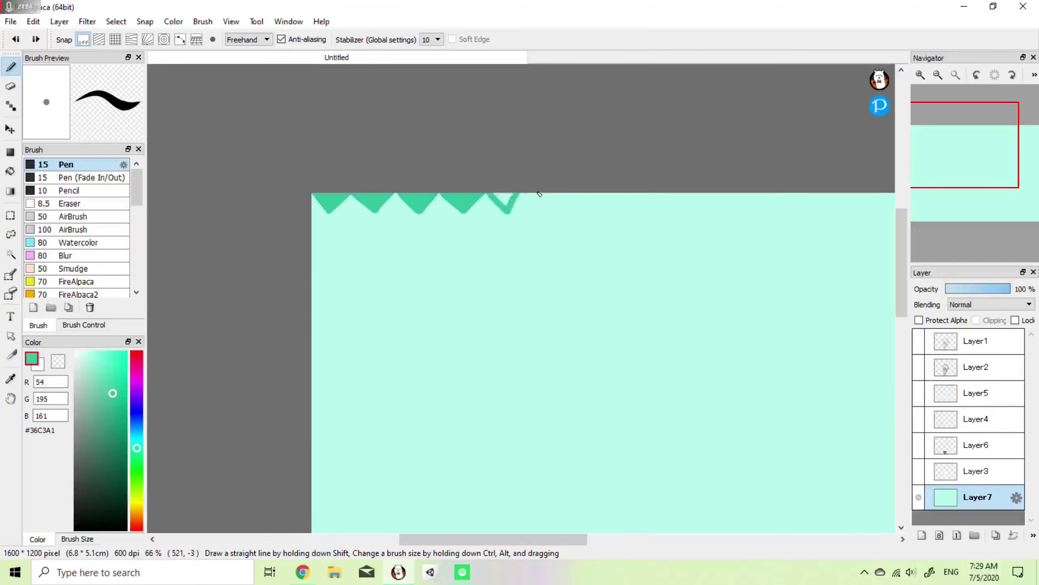
# Step: With the Pen in Rectangle mode, draw a row of nine small green rectangle outlines along the canvas's upper edge on Layer7
pyautogui.click(937, 75)
pyautogui.click(266, 40)
pyautogui.click(243, 84)
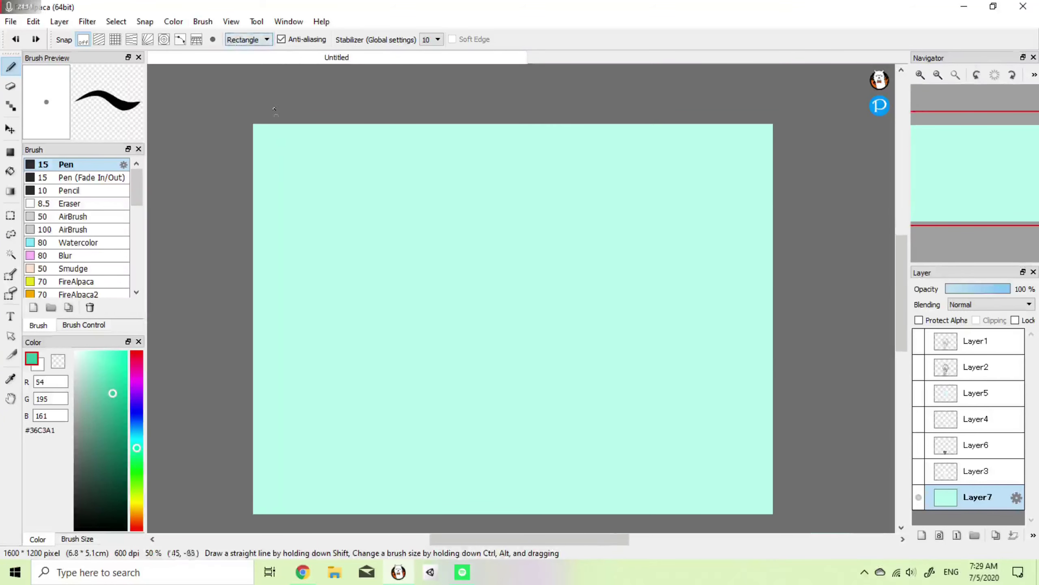
pyautogui.moveTo(258, 106); pyautogui.dragTo(283, 145)
pyautogui.moveTo(319, 107); pyautogui.dragTo(342, 146)
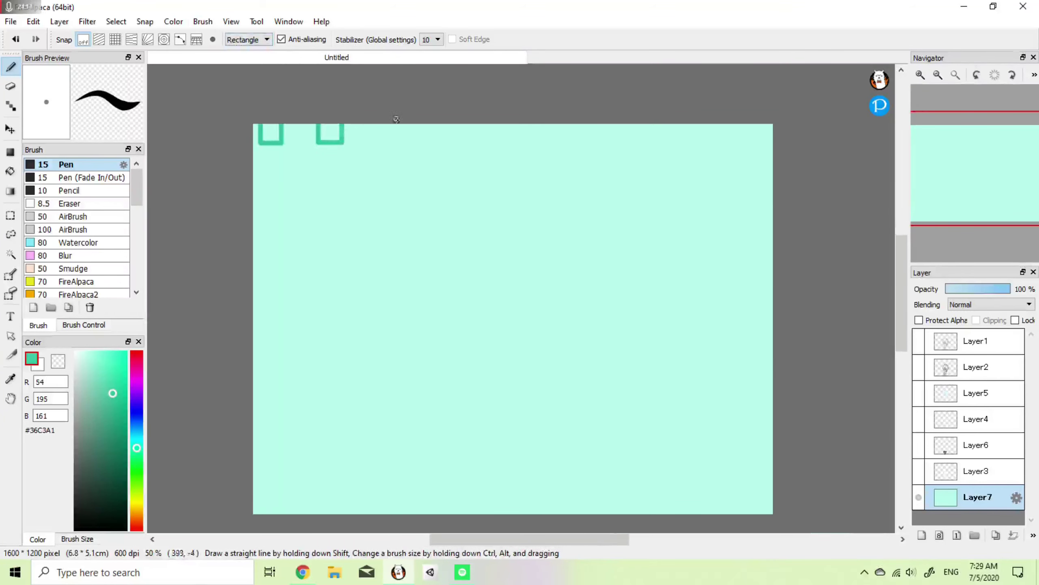
pyautogui.moveTo(380, 115); pyautogui.dragTo(405, 144)
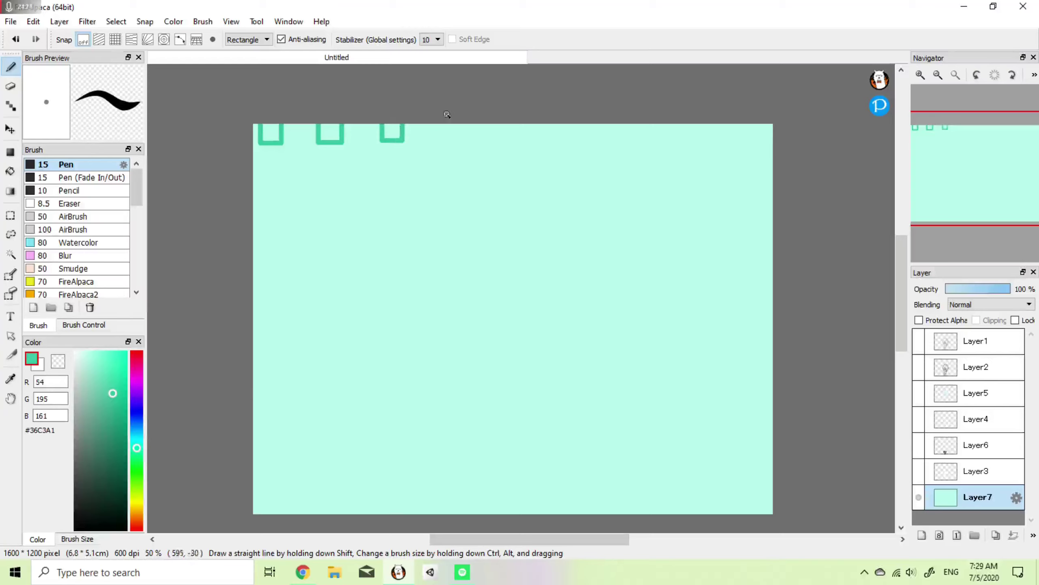
pyautogui.moveTo(447, 114); pyautogui.dragTo(467, 145)
pyautogui.moveTo(501, 114); pyautogui.dragTo(522, 145)
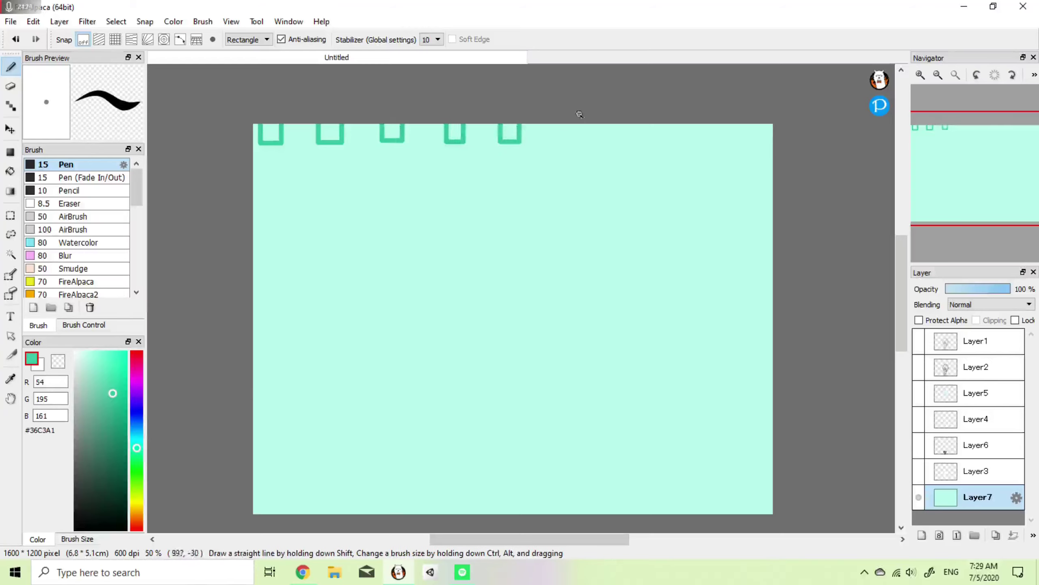
pyautogui.moveTo(568, 115)
pyautogui.mouseDown()
pyautogui.moveTo(587, 144)
pyautogui.moveTo(647, 144)
pyautogui.mouseUp()
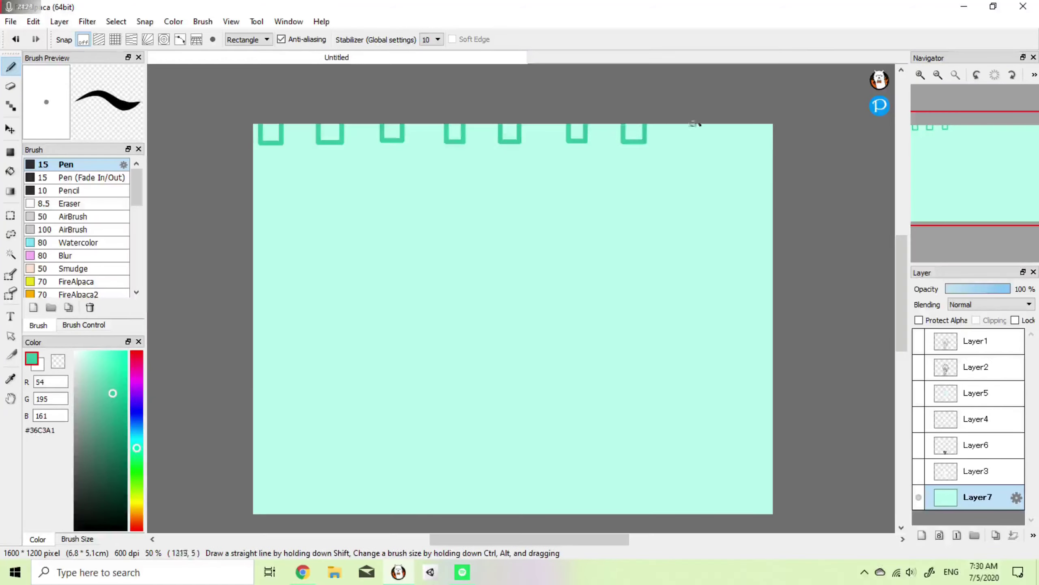
pyautogui.moveTo(682, 114)
pyautogui.mouseDown()
pyautogui.moveTo(701, 144)
pyautogui.moveTo(745, 144)
pyautogui.mouseUp()
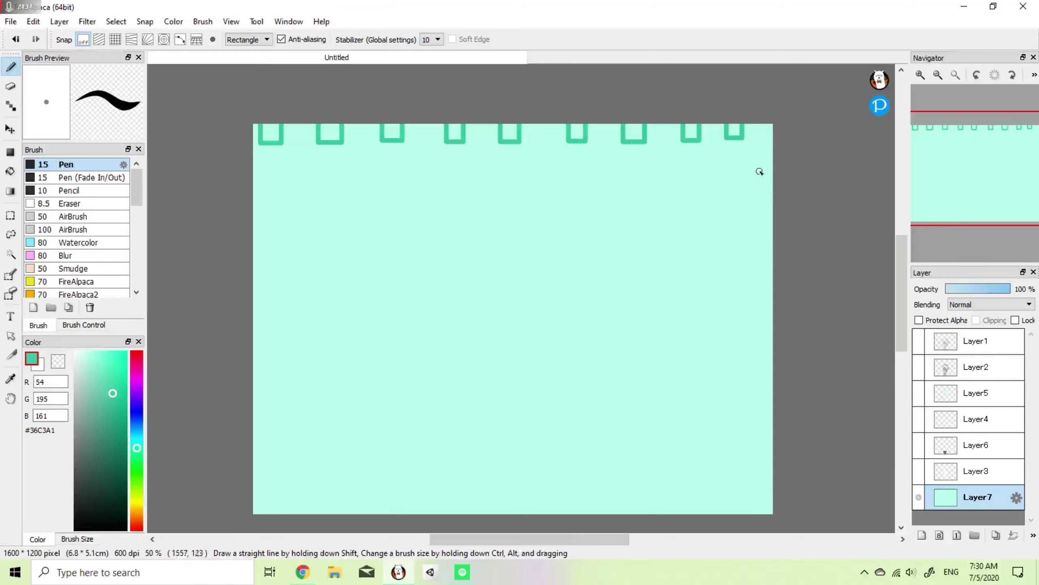
# Step: Draw a column of eight small green rectangle outlines along the canvas's right edge on Layer7
pyautogui.moveTo(792, 184); pyautogui.dragTo(793, 185)
pyautogui.moveTo(796, 222); pyautogui.dragTo(797, 222)
pyautogui.moveTo(793, 272); pyautogui.dragTo(794, 272)
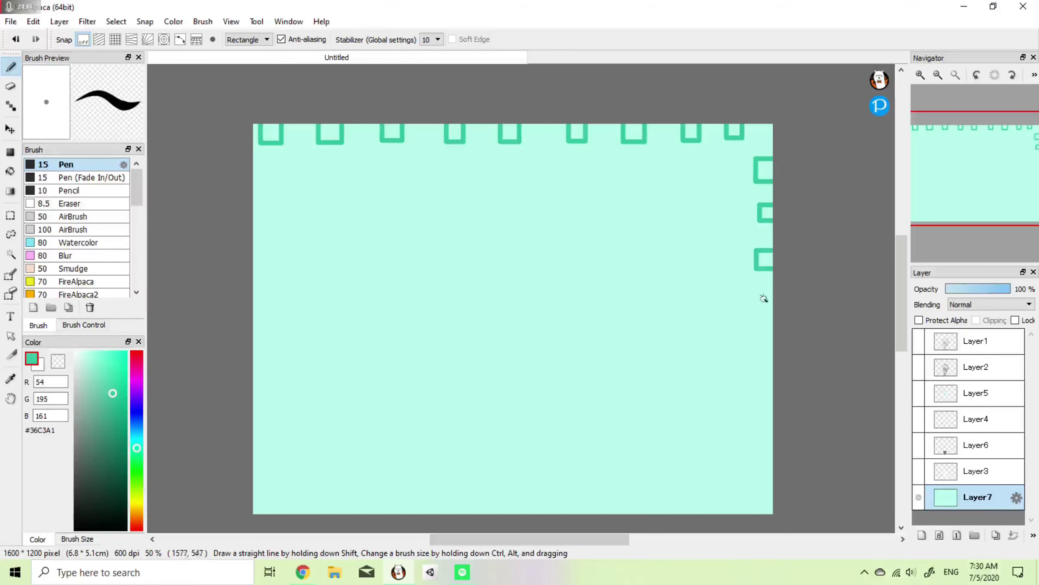
pyautogui.moveTo(756, 302); pyautogui.dragTo(811, 359)
pyautogui.moveTo(754, 379); pyautogui.dragTo(814, 447)
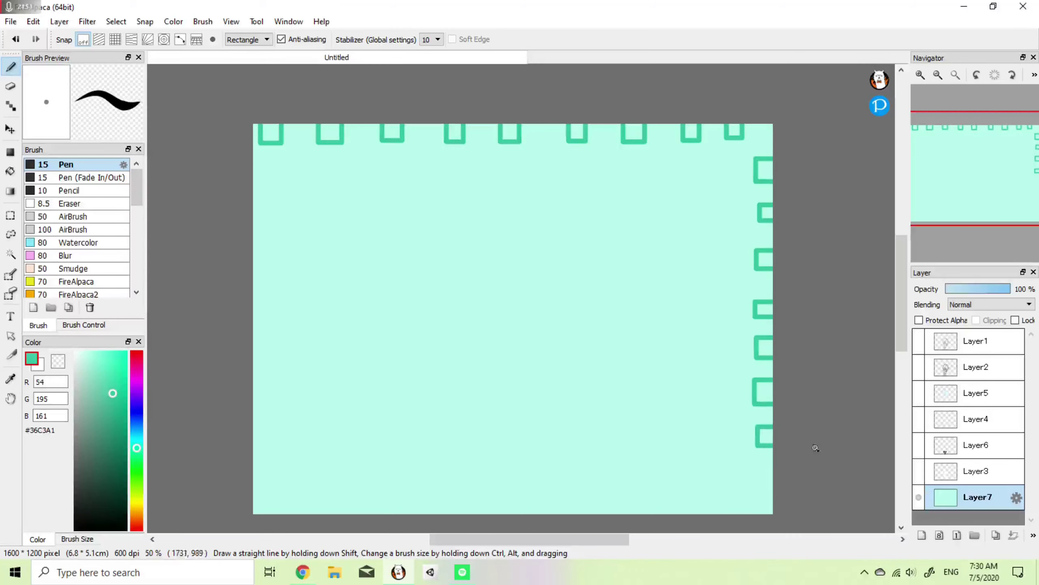
pyautogui.moveTo(754, 468); pyautogui.dragTo(818, 485)
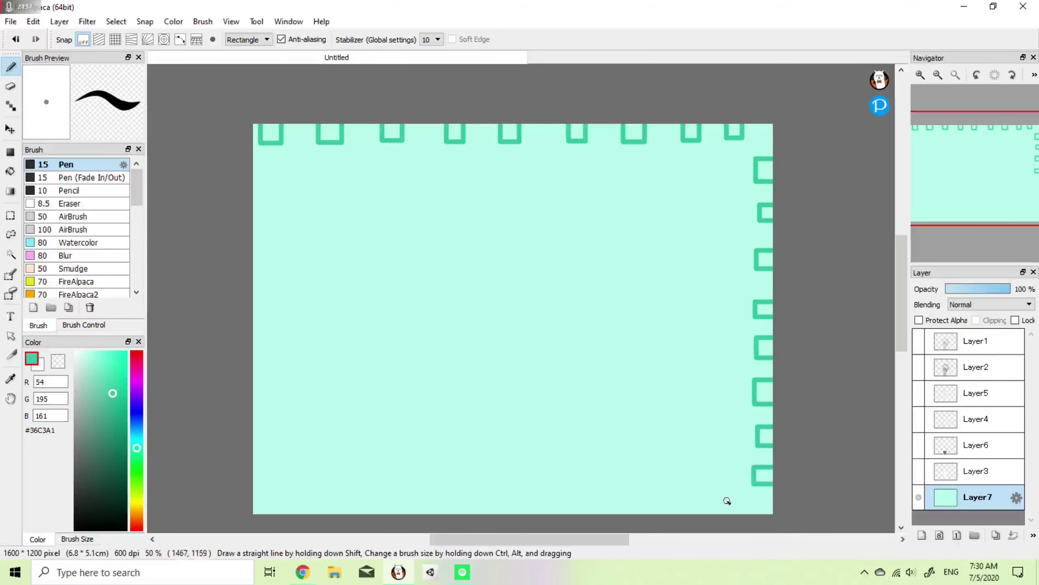
# Step: Draw a row of eleven small green rectangle outlines along the canvas's lower edge
pyautogui.moveTo(745, 549); pyautogui.dragTo(689, 542)
pyautogui.moveTo(624, 499); pyautogui.dragTo(640, 548)
pyautogui.moveTo(570, 498); pyautogui.dragTo(591, 541)
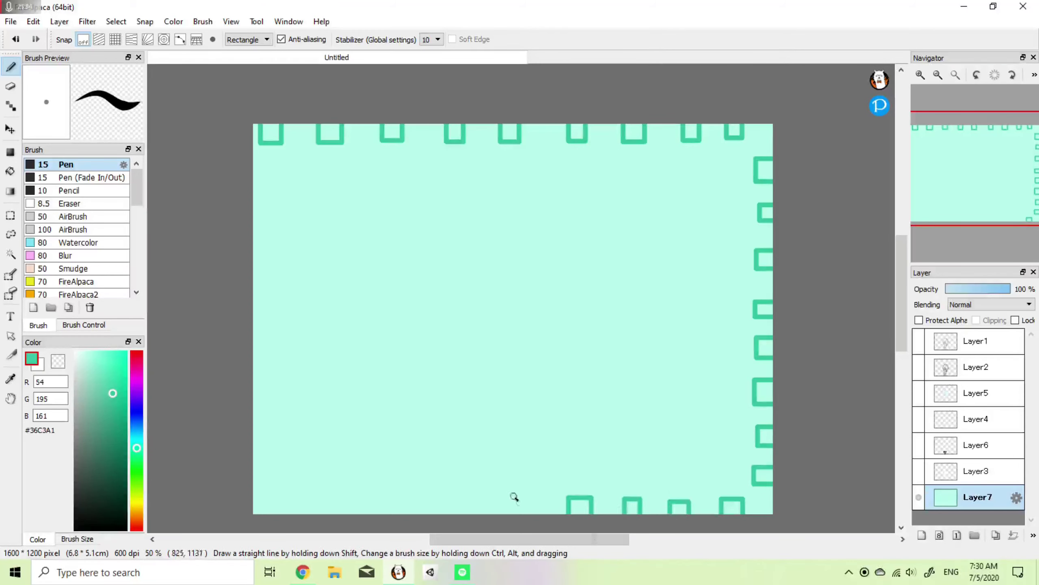
pyautogui.moveTo(529, 499); pyautogui.dragTo(538, 528)
pyautogui.moveTo(456, 494); pyautogui.dragTo(465, 497)
pyautogui.moveTo(481, 540); pyautogui.dragTo(481, 540)
pyautogui.moveTo(434, 495); pyautogui.dragTo(408, 504)
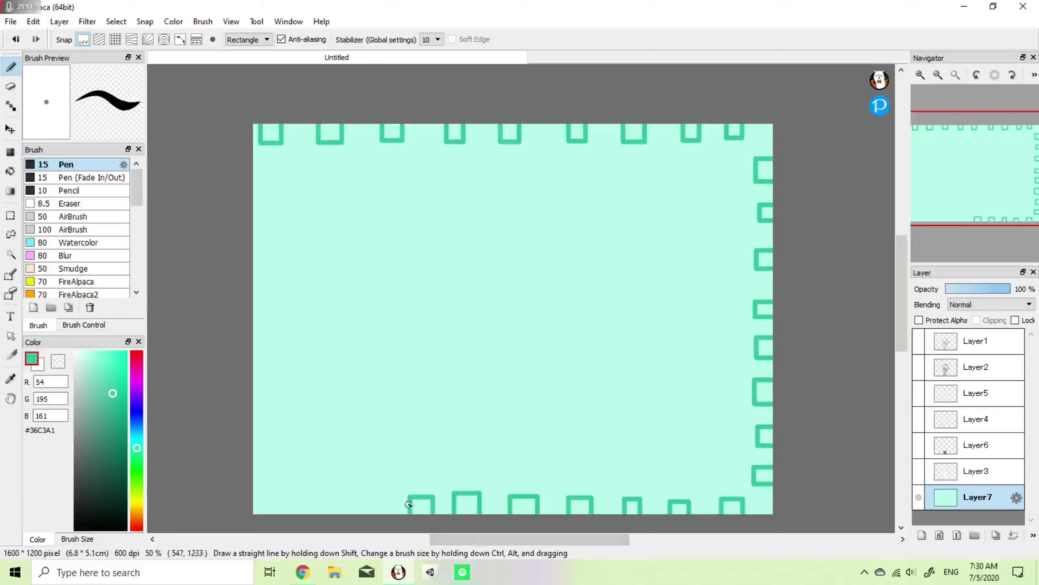
pyautogui.moveTo(400, 539); pyautogui.dragTo(400, 539)
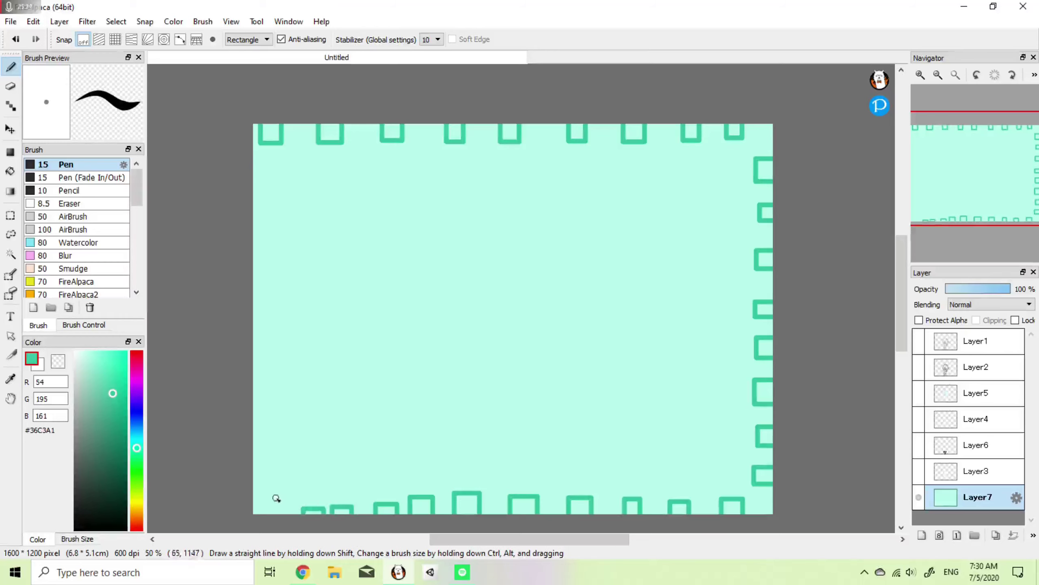
pyautogui.moveTo(272, 495); pyautogui.dragTo(294, 532)
# Step: Draw nine horizontal green rectangle outlines of varying length up the canvas's left edge, longest near the middle
pyautogui.moveTo(238, 469); pyautogui.dragTo(291, 487)
pyautogui.moveTo(243, 426); pyautogui.dragTo(292, 442)
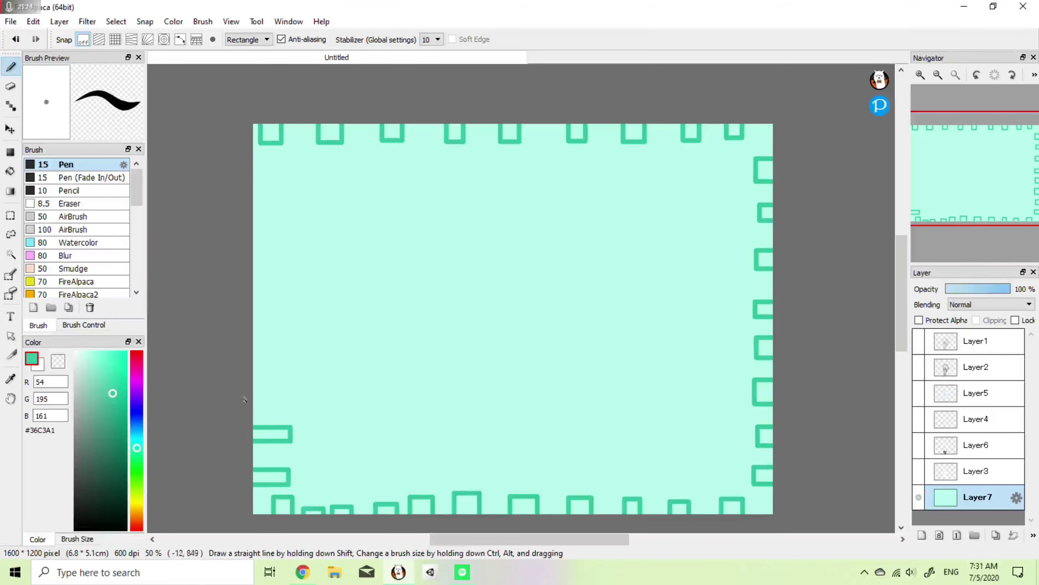
pyautogui.moveTo(234, 387)
pyautogui.mouseDown()
pyautogui.moveTo(278, 412)
pyautogui.moveTo(297, 406)
pyautogui.mouseUp()
pyautogui.moveTo(241, 343); pyautogui.dragTo(309, 366)
pyautogui.moveTo(242, 296)
pyautogui.mouseDown()
pyautogui.moveTo(288, 327)
pyautogui.moveTo(238, 318)
pyautogui.moveTo(304, 328)
pyautogui.mouseUp()
pyautogui.moveTo(232, 264); pyautogui.dragTo(293, 290)
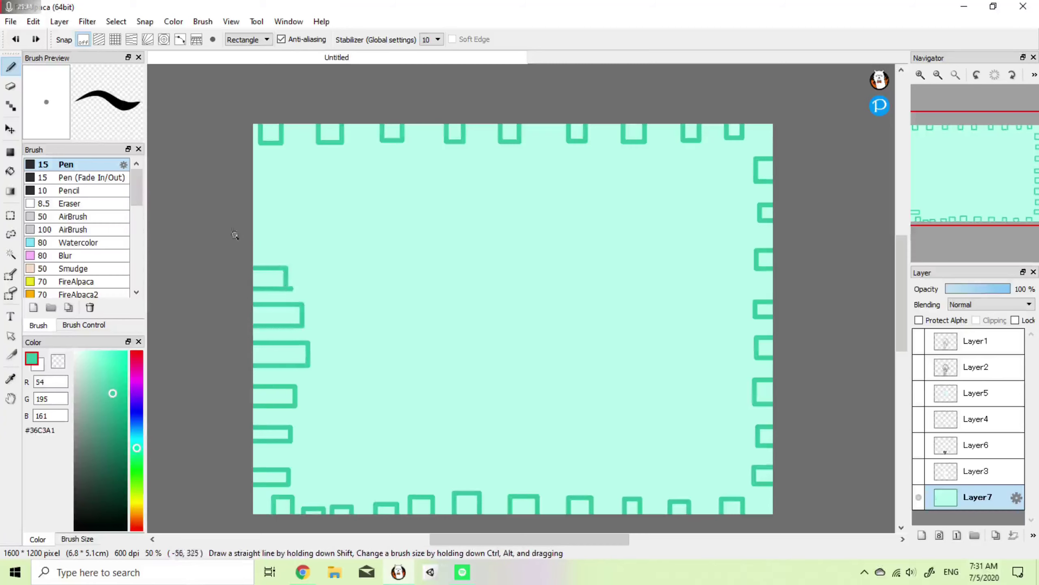
pyautogui.moveTo(237, 228); pyautogui.dragTo(281, 246)
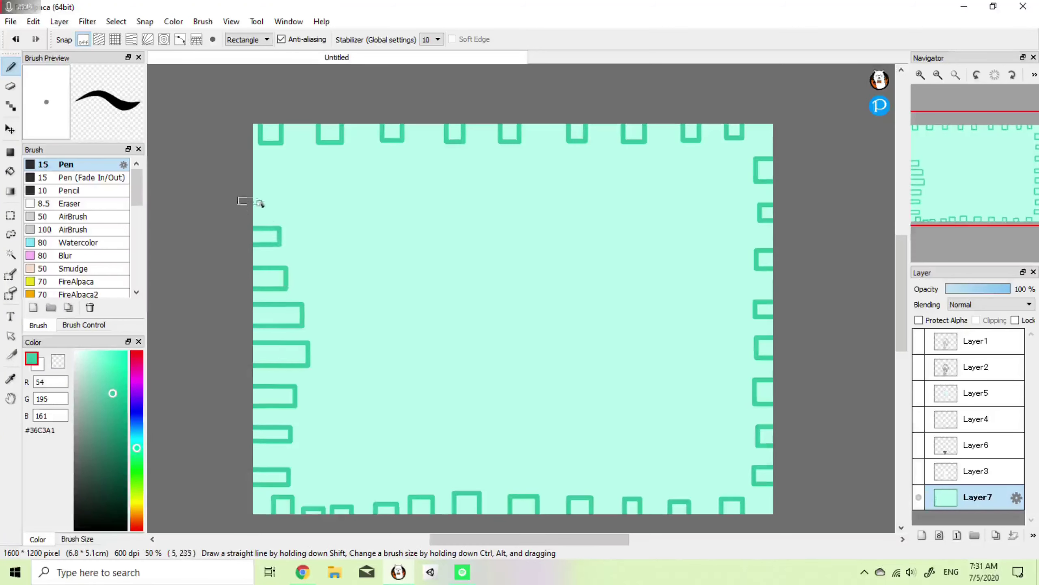
pyautogui.moveTo(243, 196); pyautogui.dragTo(270, 212)
pyautogui.moveTo(243, 163); pyautogui.dragTo(268, 174)
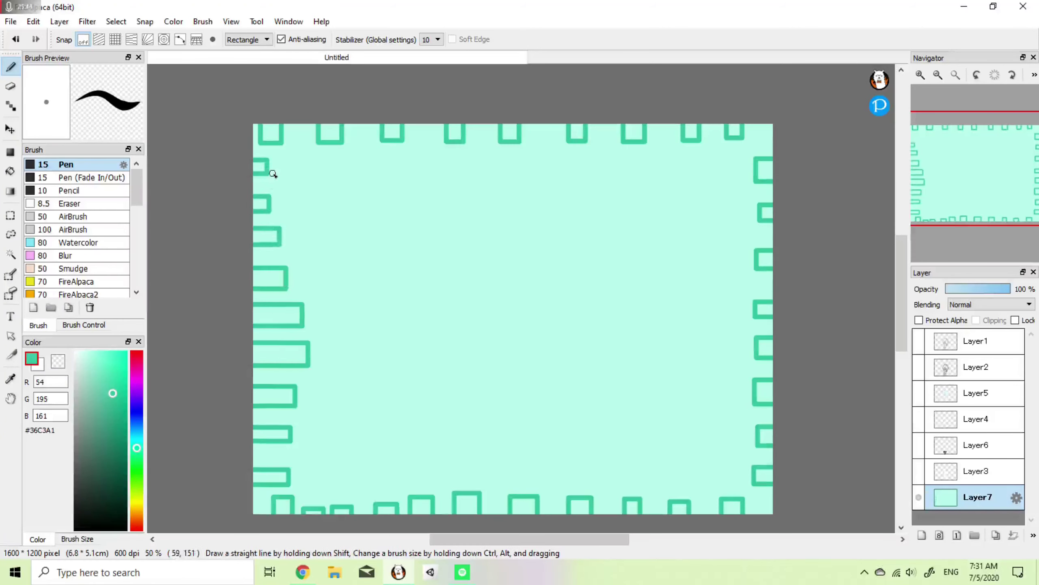
# Step: Check the character against the finished rectangle border by showing its layers, and hide them all again
pyautogui.click(918, 471)
pyautogui.click(919, 445)
pyautogui.click(919, 421)
pyautogui.click(920, 396)
pyautogui.click(920, 369)
pyautogui.click(920, 344)
pyautogui.click(919, 344)
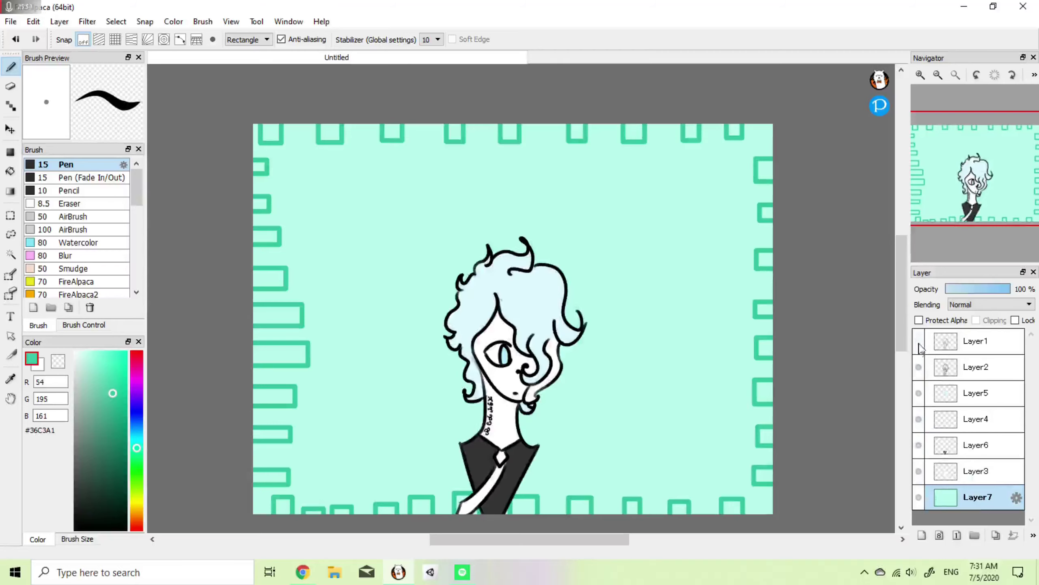
pyautogui.click(919, 471)
pyautogui.click(919, 445)
pyautogui.click(919, 419)
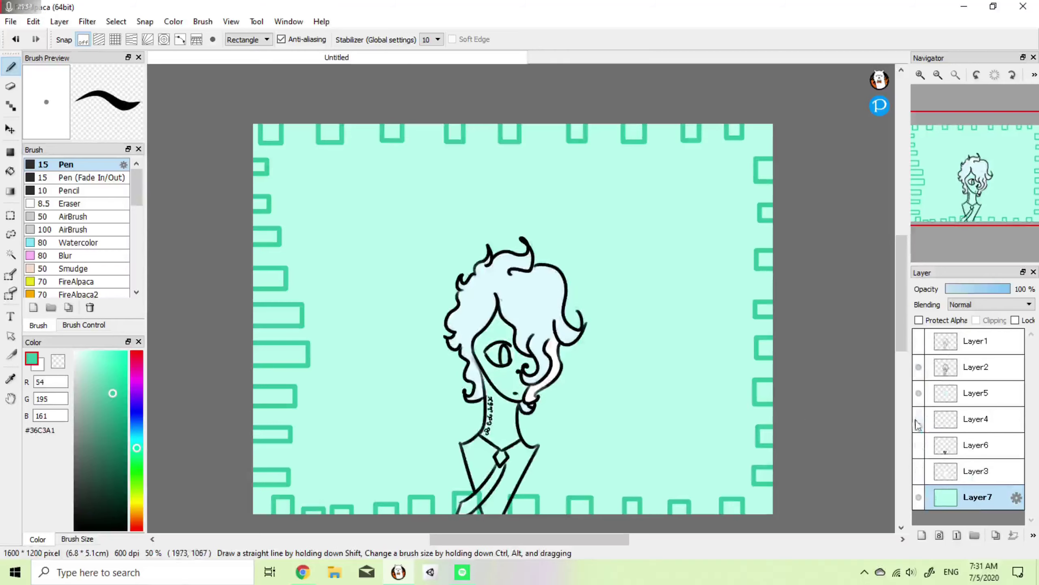
pyautogui.click(919, 393)
pyautogui.click(919, 367)
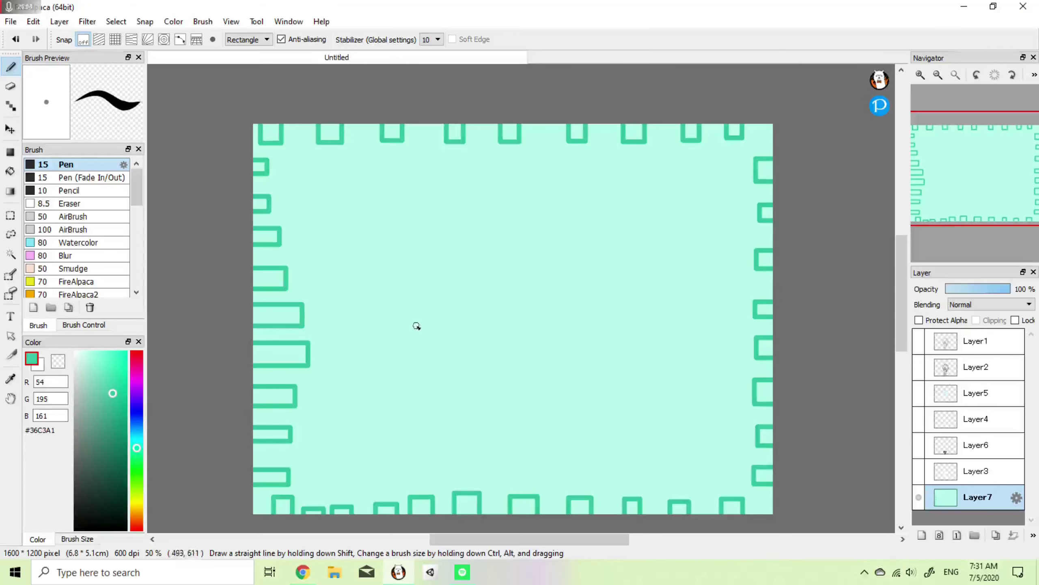
# Step: Undo a trial rectangle in the canvas's middle and set the Pen back to Freehand drawing
pyautogui.moveTo(427, 183); pyautogui.dragTo(396, 271)
pyautogui.hotkey('ctrl', 'z')
pyautogui.click(231, 22)
pyautogui.click(248, 38)
pyautogui.click(248, 39)
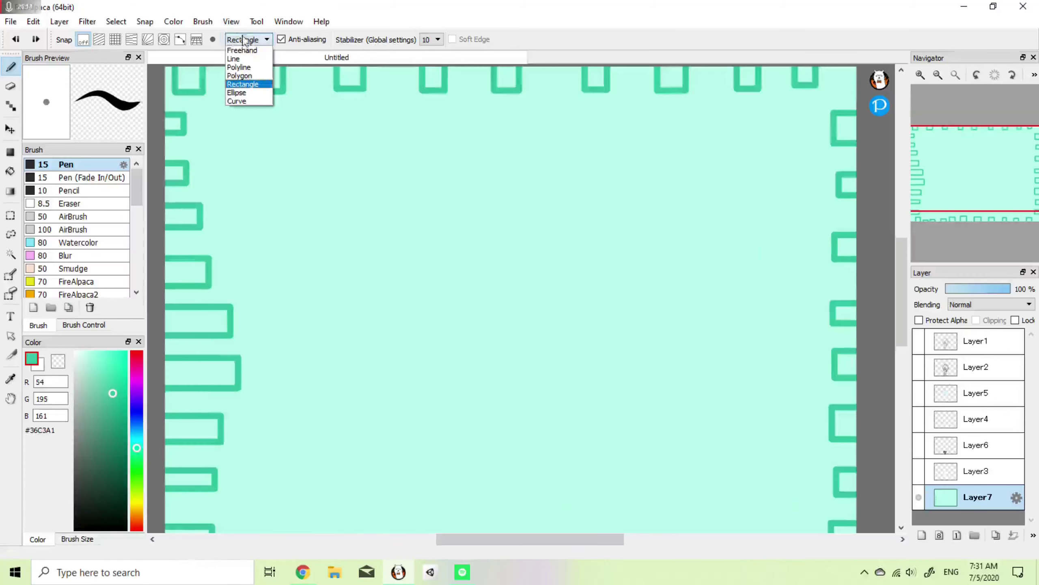
pyautogui.click(232, 21)
pyautogui.click(352, 6)
pyautogui.click(248, 39)
pyautogui.click(253, 51)
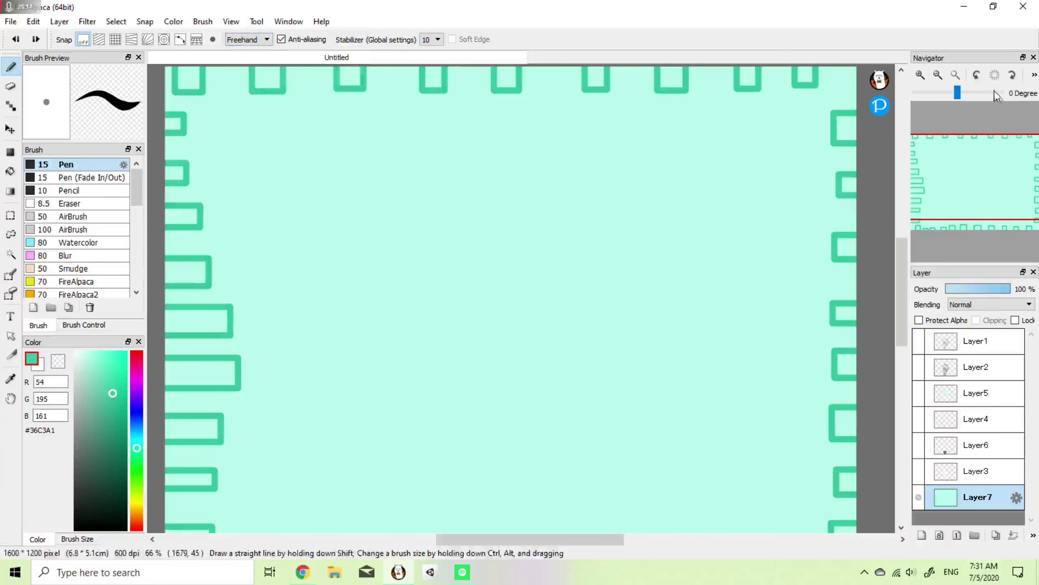
pyautogui.click(938, 75)
pyautogui.moveTo(958, 150); pyautogui.dragTo(962, 179)
# Step: Try large curly green letters H, A and R stacked down the canvas's middle and undo them all
pyautogui.moveTo(462, 178)
pyautogui.mouseDown()
pyautogui.moveTo(458, 235)
pyautogui.moveTo(480, 226)
pyautogui.mouseUp()
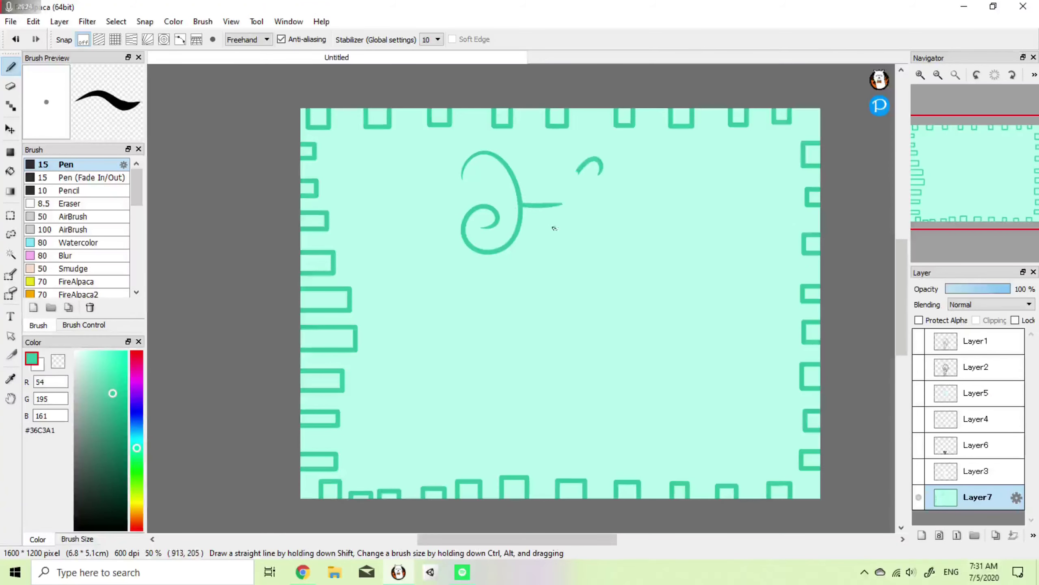
pyautogui.moveTo(555, 228); pyautogui.dragTo(583, 230)
pyautogui.moveTo(496, 319)
pyautogui.mouseDown()
pyautogui.moveTo(527, 266)
pyautogui.moveTo(572, 324)
pyautogui.mouseUp()
pyautogui.hotkey('ctrl', 'z')
pyautogui.moveTo(497, 322)
pyautogui.mouseDown()
pyautogui.moveTo(541, 318)
pyautogui.moveTo(528, 343)
pyautogui.mouseUp()
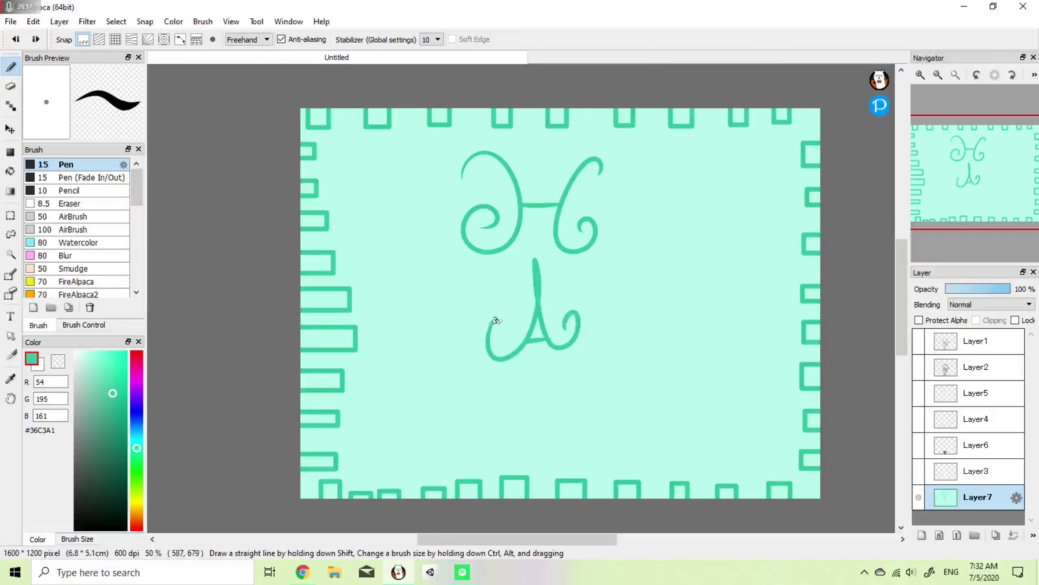
pyautogui.moveTo(506, 402)
pyautogui.mouseDown()
pyautogui.moveTo(509, 426)
pyautogui.moveTo(492, 441)
pyautogui.moveTo(532, 387)
pyautogui.moveTo(564, 441)
pyautogui.moveTo(585, 428)
pyautogui.mouseUp()
pyautogui.hotkey('ctrl', 'z')
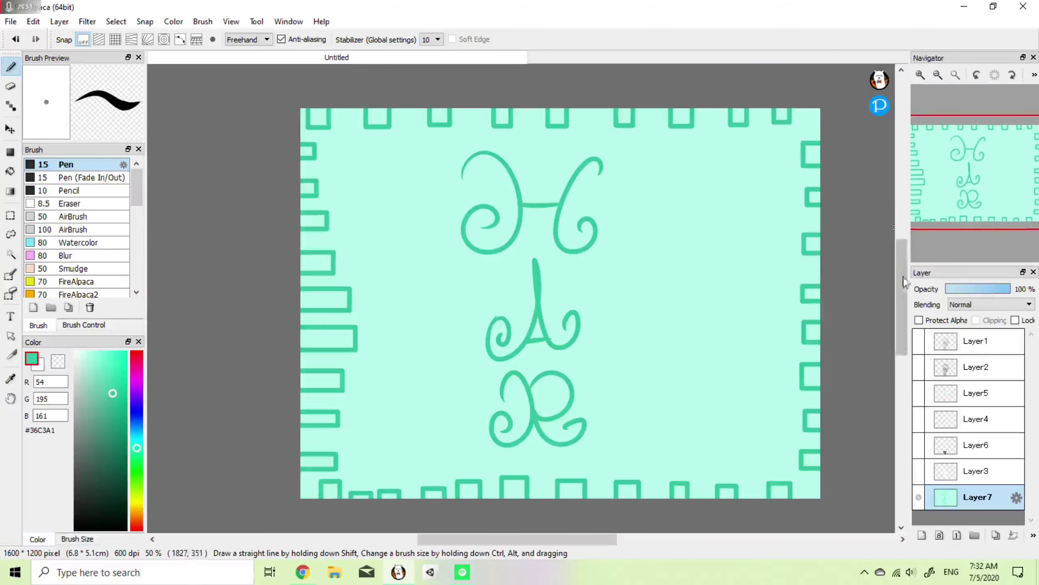
pyautogui.hotkey('ctrl', 'z')
pyautogui.hotkey('ctrl', 'z')
pyautogui.hotkey('ctrl', 'z')
pyautogui.hotkey('ctrl', 'z')
pyautogui.hotkey('ctrl', 'z')
pyautogui.hotkey('ctrl', 'z')
pyautogui.hotkey('ctrl', 'z')
pyautogui.hotkey('ctrl', 'z')
pyautogui.hotkey('ctrl', 'z')
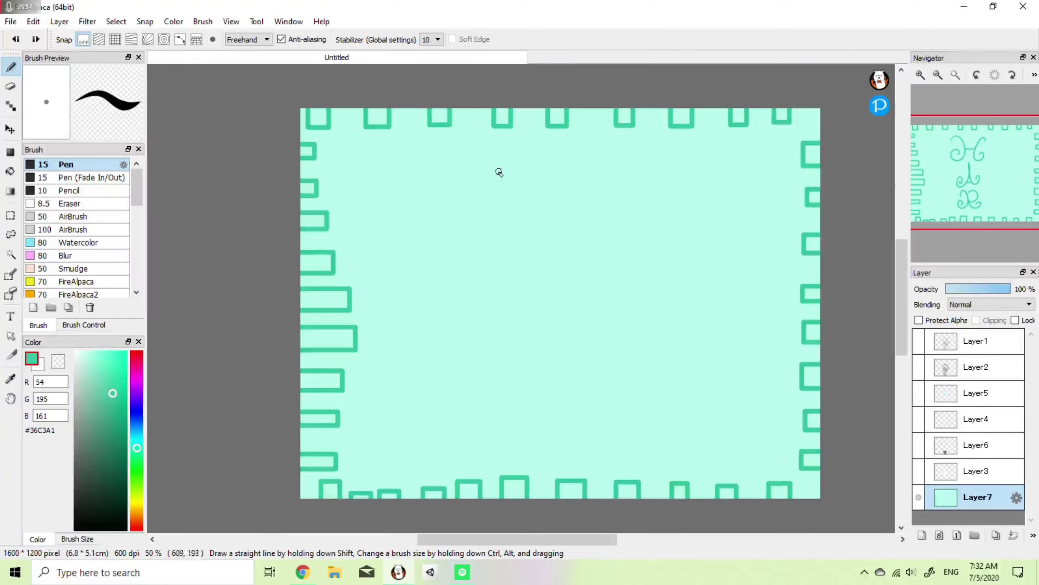
# Step: Draw a large curly green R in the canvas's upper middle with a looped L beneath it on Layer7
pyautogui.moveTo(492, 173); pyautogui.dragTo(498, 213)
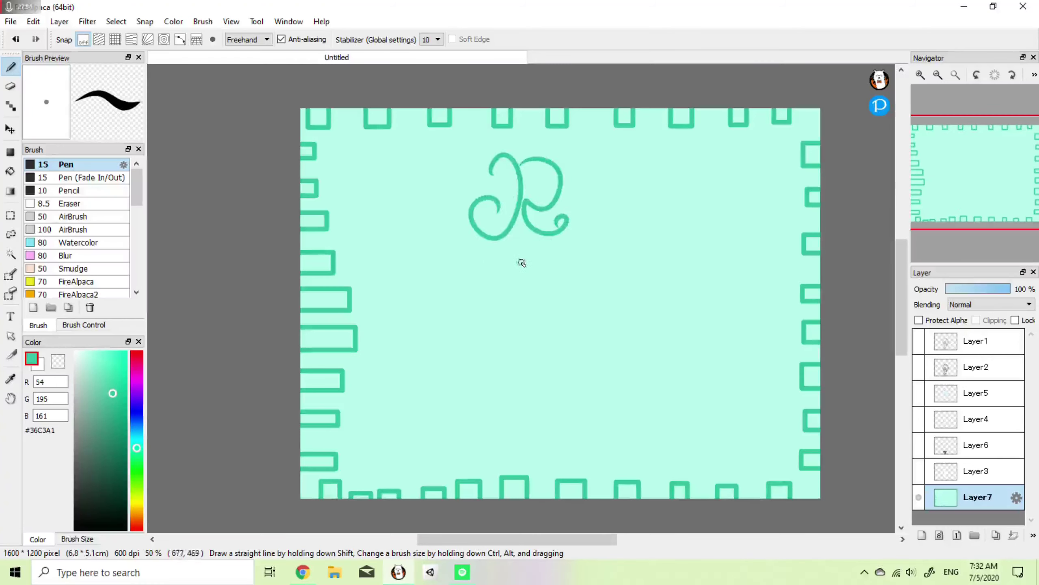
pyautogui.moveTo(505, 269)
pyautogui.mouseDown()
pyautogui.moveTo(515, 336)
pyautogui.moveTo(553, 313)
pyautogui.moveTo(540, 292)
pyautogui.moveTo(490, 327)
pyautogui.moveTo(550, 313)
pyautogui.mouseUp()
pyautogui.hotkey('ctrl', 'z')
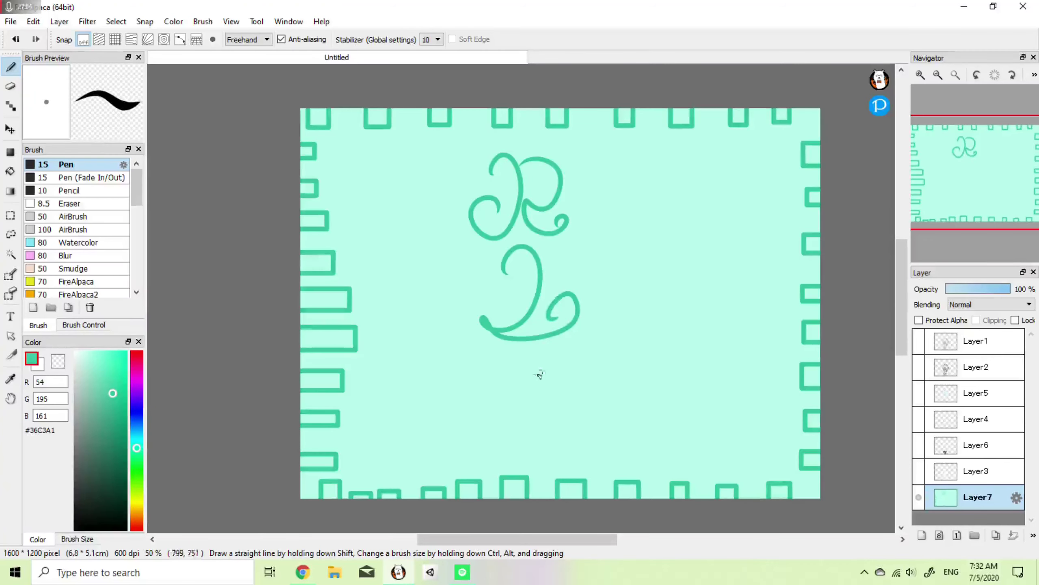
pyautogui.moveTo(496, 410); pyautogui.dragTo(538, 436)
pyautogui.hotkey('ctrl', 'z')
pyautogui.moveTo(544, 360); pyautogui.dragTo(528, 451)
pyautogui.hotkey('ctrl', 'z')
pyautogui.hotkey('ctrl', 'z')
pyautogui.moveTo(504, 273); pyautogui.dragTo(553, 323)
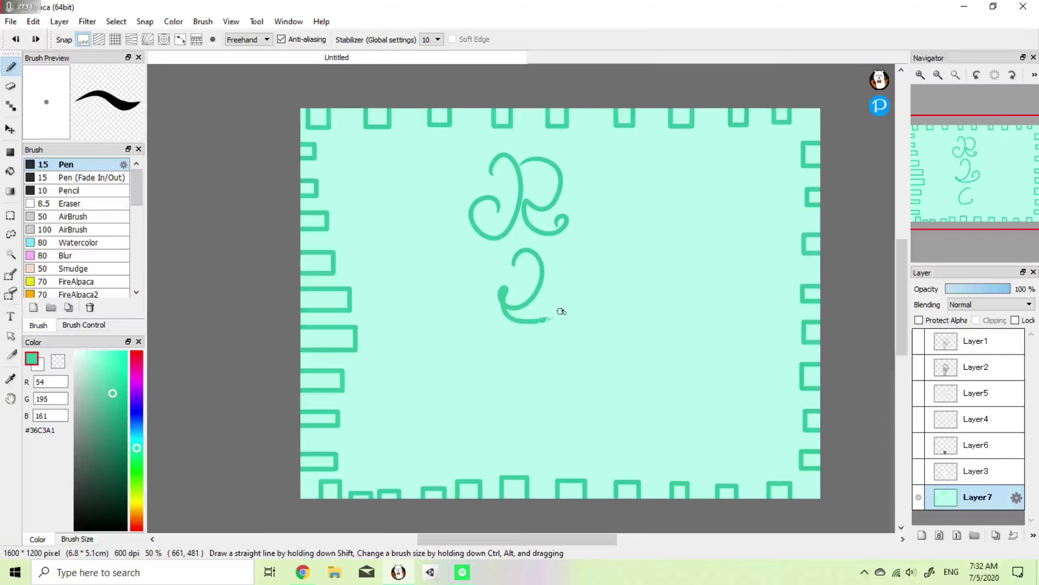
pyautogui.hotkey('ctrl', 'z')
pyautogui.moveTo(505, 272)
pyautogui.mouseDown()
pyautogui.moveTo(531, 328)
pyautogui.moveTo(539, 252)
pyautogui.moveTo(579, 318)
pyautogui.mouseUp()
pyautogui.hotkey('ctrl', 'z')
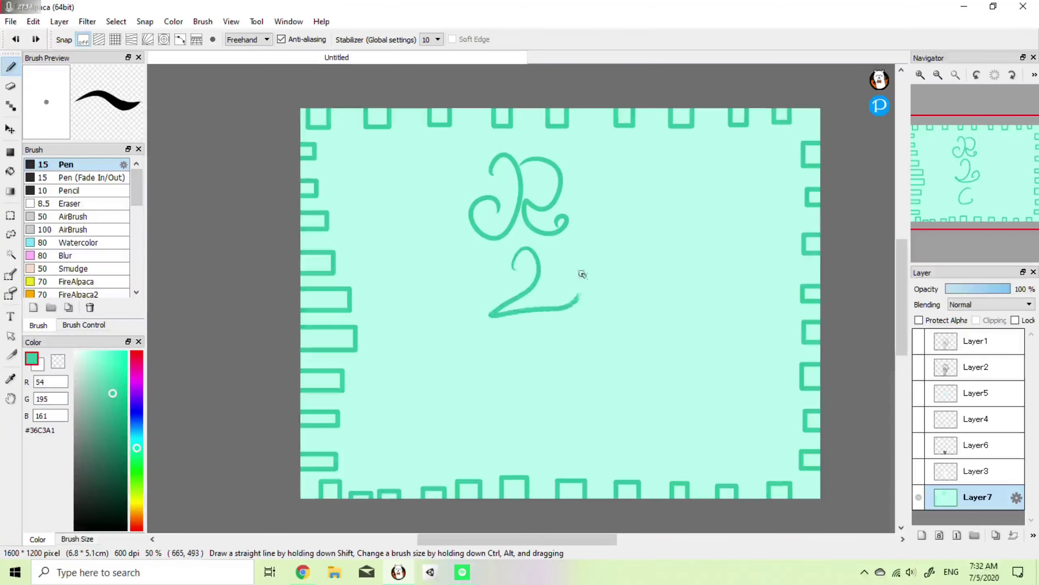
pyautogui.hotkey('ctrl', 'z')
pyautogui.moveTo(515, 268)
pyautogui.mouseDown()
pyautogui.moveTo(503, 317)
pyautogui.moveTo(525, 320)
pyautogui.mouseUp()
pyautogui.hotkey('ctrl', 'z')
pyautogui.moveTo(515, 271)
pyautogui.mouseDown()
pyautogui.moveTo(533, 313)
pyautogui.moveTo(520, 317)
pyautogui.moveTo(576, 294)
pyautogui.mouseUp()
# Step: Add a curly green C below the L and one more curly letter beneath it near the lower border
pyautogui.moveTo(539, 338)
pyautogui.mouseDown()
pyautogui.moveTo(510, 361)
pyautogui.moveTo(548, 381)
pyautogui.mouseUp()
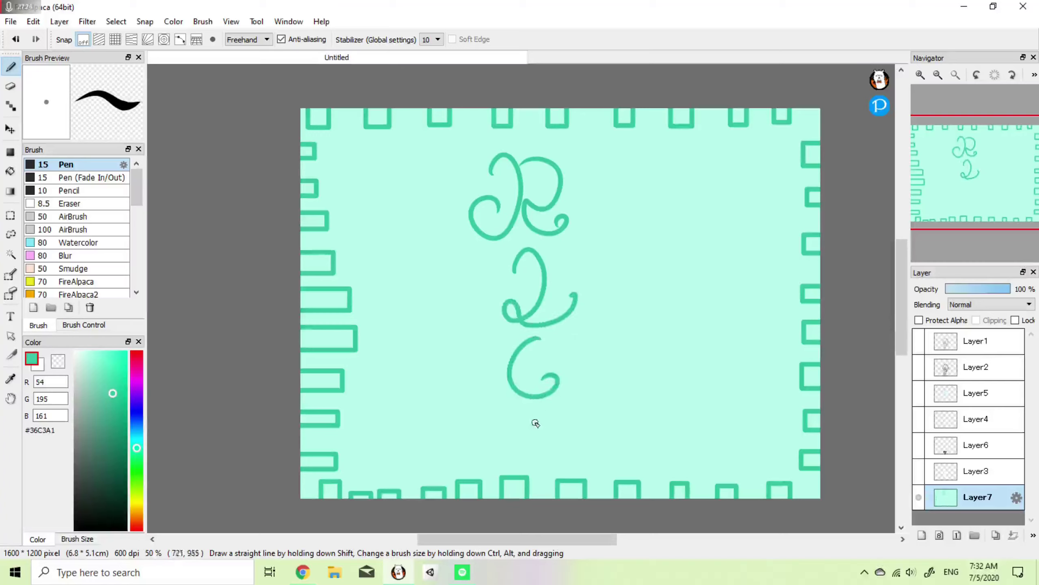
pyautogui.hotkey('ctrl', 'z')
pyautogui.moveTo(550, 340); pyautogui.dragTo(554, 382)
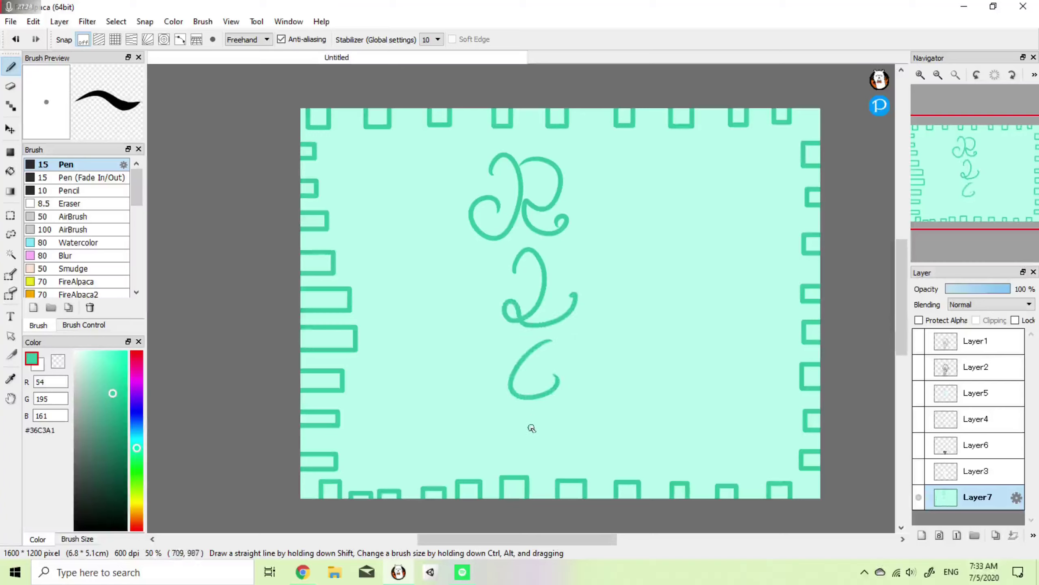
pyautogui.moveTo(525, 428)
pyautogui.mouseDown()
pyautogui.moveTo(567, 416)
pyautogui.moveTo(561, 463)
pyautogui.moveTo(604, 443)
pyautogui.moveTo(539, 402)
pyautogui.moveTo(555, 457)
pyautogui.mouseUp()
pyautogui.hotkey('ctrl', 'z')
pyautogui.hotkey('ctrl', 'z')
pyautogui.moveTo(544, 399); pyautogui.dragTo(596, 433)
pyautogui.hotkey('ctrl', 'z')
pyautogui.moveTo(524, 427)
pyautogui.mouseDown()
pyautogui.moveTo(562, 460)
pyautogui.moveTo(520, 467)
pyautogui.mouseUp()
pyautogui.hotkey('ctrl', 'z')
pyautogui.hotkey('ctrl', 'z')
pyautogui.moveTo(530, 426)
pyautogui.mouseDown()
pyautogui.moveTo(585, 463)
pyautogui.moveTo(600, 447)
pyautogui.mouseUp()
# Step: Show the character over the lettered background by making Layer3, Layer6, Layer4, Layer5 and Layer2 visible
pyautogui.click(919, 471)
pyautogui.click(919, 446)
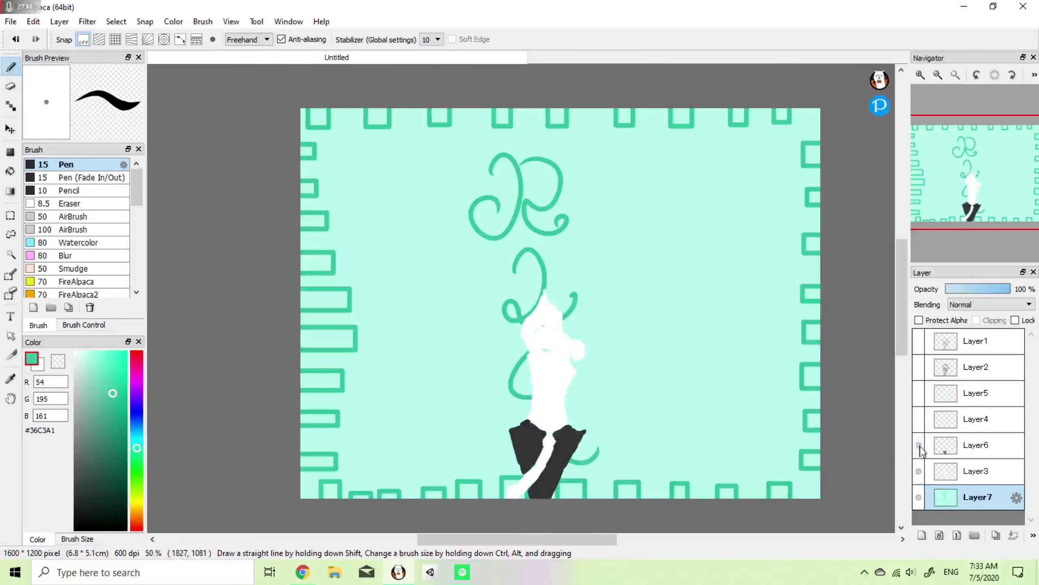
pyautogui.click(920, 392)
pyautogui.click(919, 367)
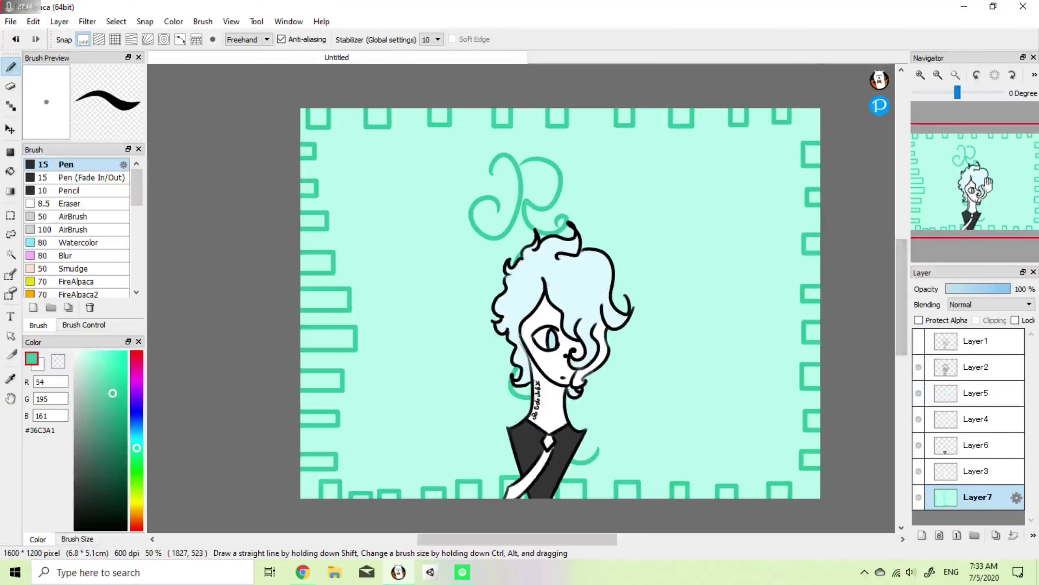
pyautogui.click(976, 198)
pyautogui.moveTo(975, 198); pyautogui.dragTo(966, 182)
# Step: Lower the opacity of the line art on Layer2 to 3 % to expose gaps in the colouring
pyautogui.click(946, 365)
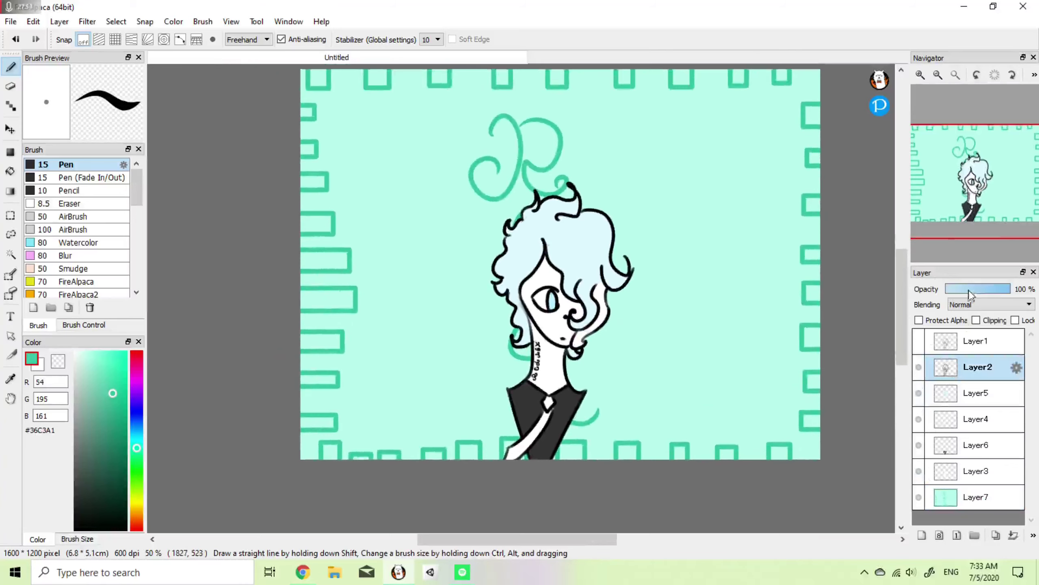
pyautogui.moveTo(1007, 288); pyautogui.dragTo(949, 288)
pyautogui.moveTo(972, 208); pyautogui.dragTo(976, 187)
# Step: On Layer4, sample the iris's light blue #BCF1FF and paint the iris out to its outline
pyautogui.click(921, 75)
pyautogui.click(921, 75)
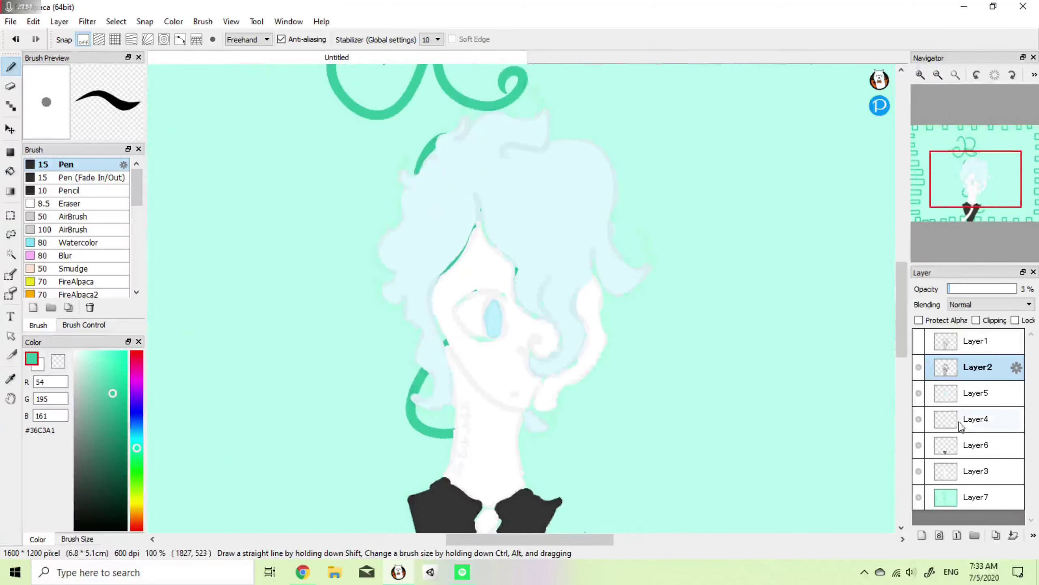
pyautogui.click(927, 423)
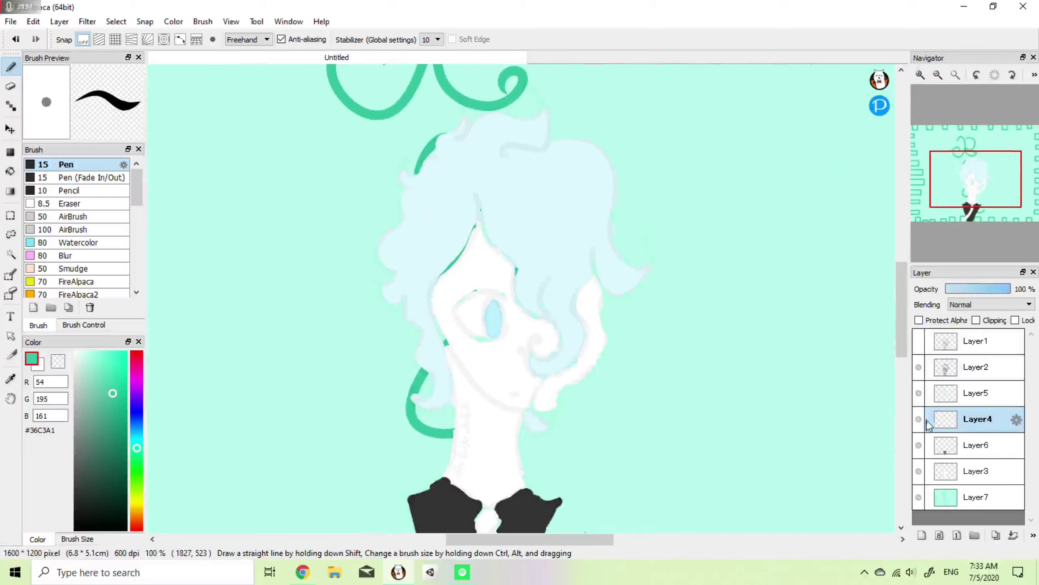
pyautogui.keyDown('alt'); pyautogui.click(496, 331); pyautogui.keyUp('alt')
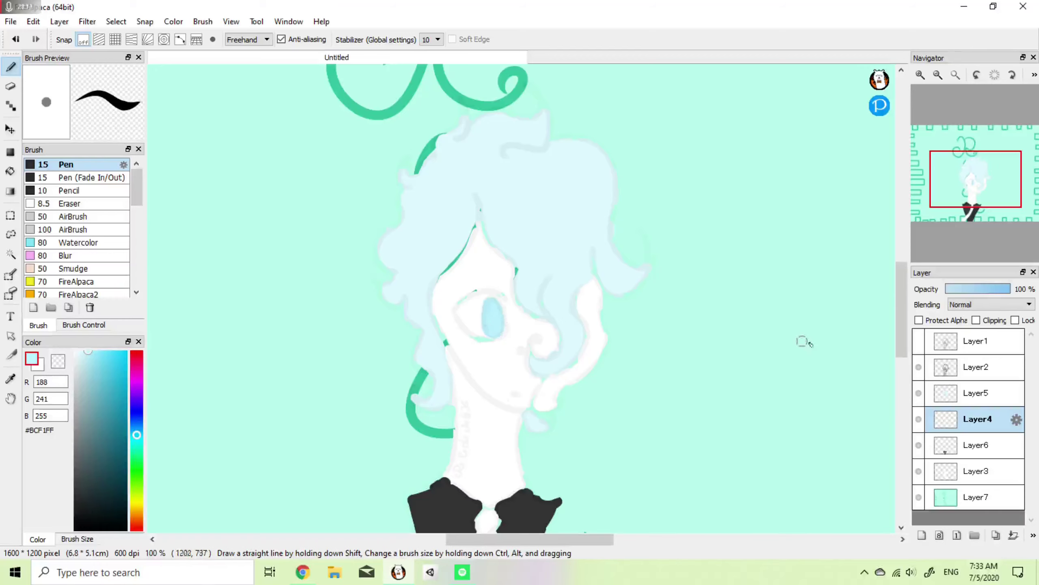
# Step: Set Layer2's opacity to 7 % and fill the gaps around the eye with sampled white #FFFFFF on Layer3
pyautogui.click(976, 367)
pyautogui.moveTo(971, 296)
pyautogui.mouseDown()
pyautogui.moveTo(1017, 290)
pyautogui.moveTo(952, 291)
pyautogui.mouseUp()
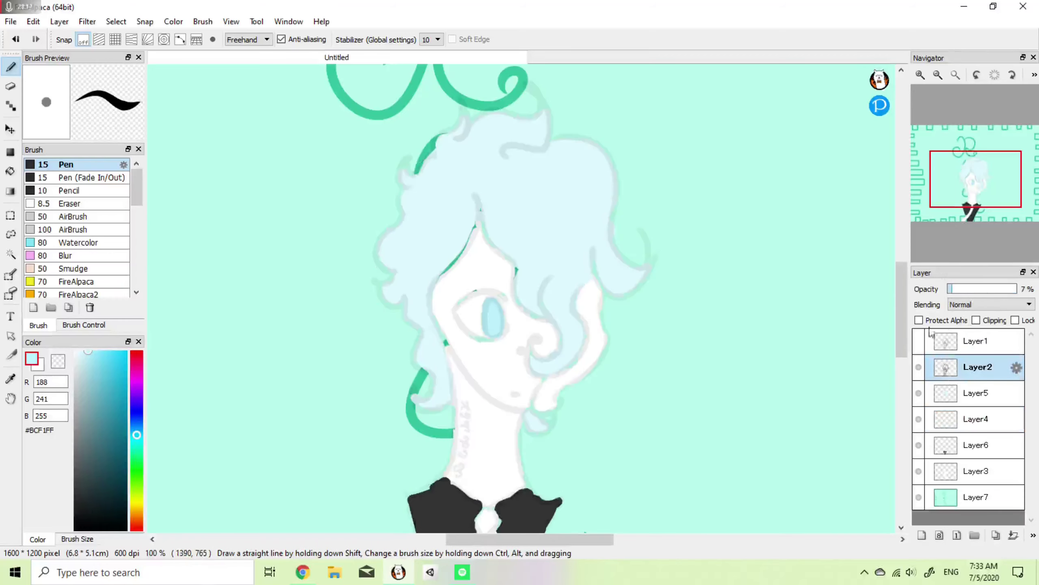
pyautogui.click(995, 425)
pyautogui.click(978, 471)
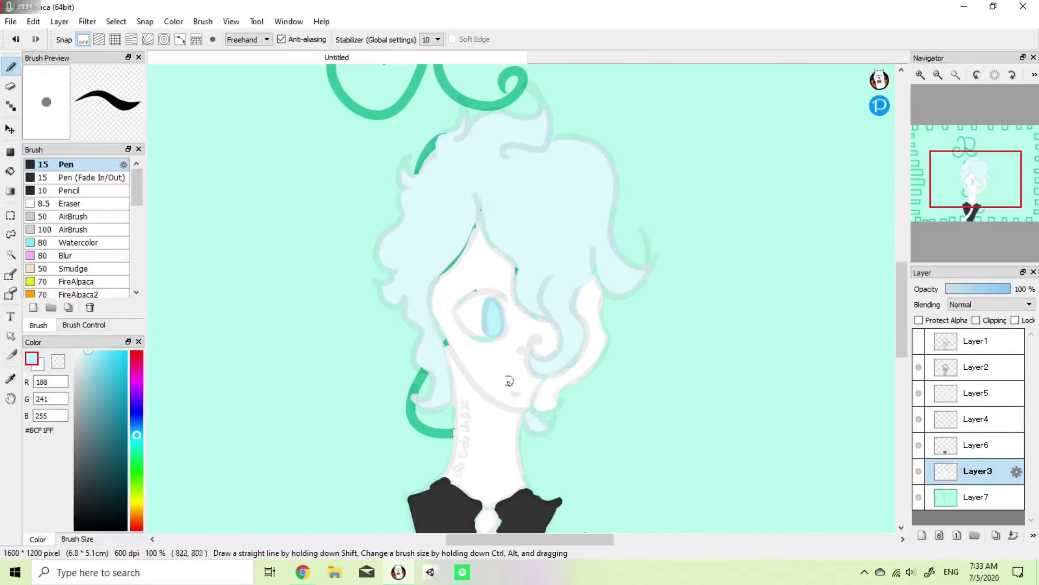
pyautogui.keyDown('alt'); pyautogui.click(506, 378); pyautogui.keyUp('alt')
pyautogui.scroll(2, 817, 282)
pyautogui.moveTo(544, 399)
pyautogui.mouseDown()
pyautogui.moveTo(523, 348)
pyautogui.moveTo(623, 311)
pyautogui.mouseUp()
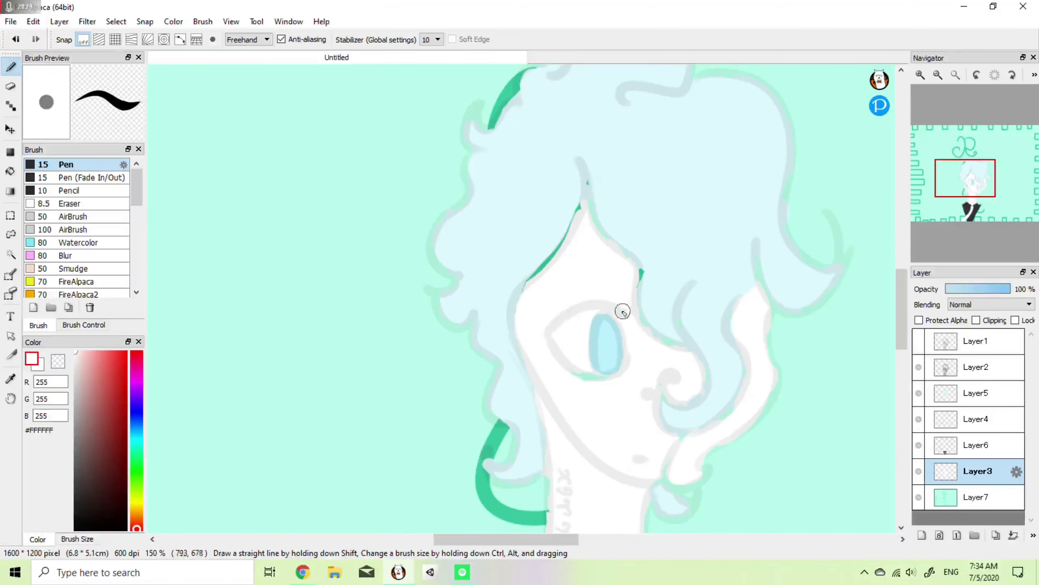
pyautogui.moveTo(575, 375); pyautogui.dragTo(606, 379)
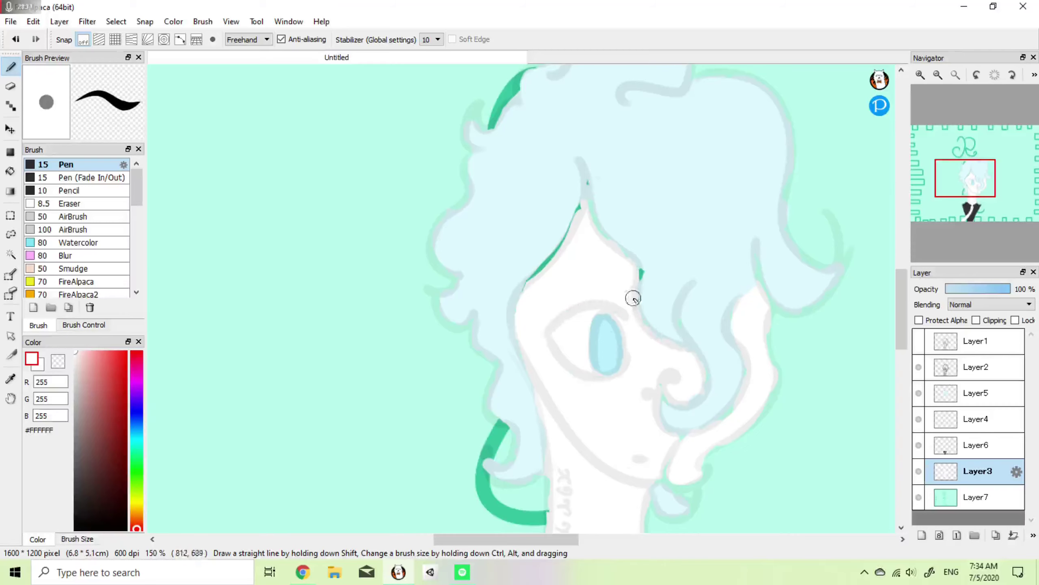
# Step: On Layer3, clean up the white along both sides of the neck and near the hair curl beside the chin, using the pen and eraser
pyautogui.moveTo(998, 208); pyautogui.dragTo(975, 208)
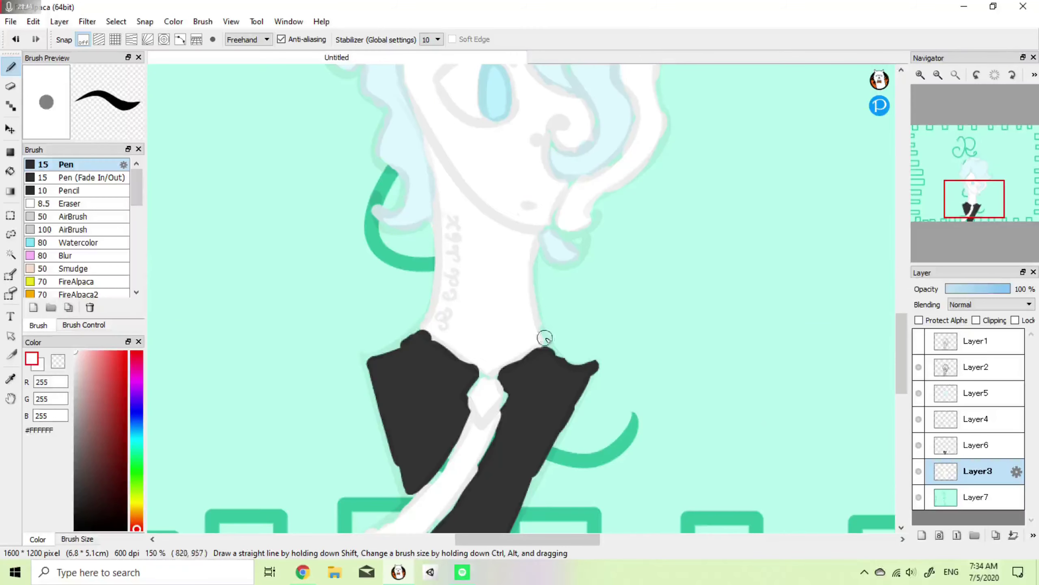
pyautogui.press('e')
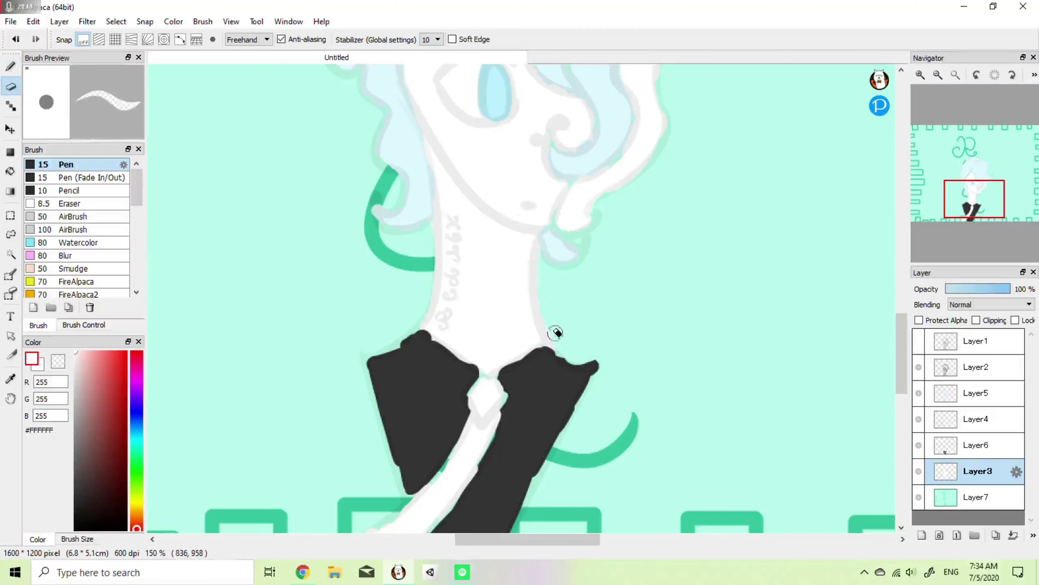
pyautogui.press('b')
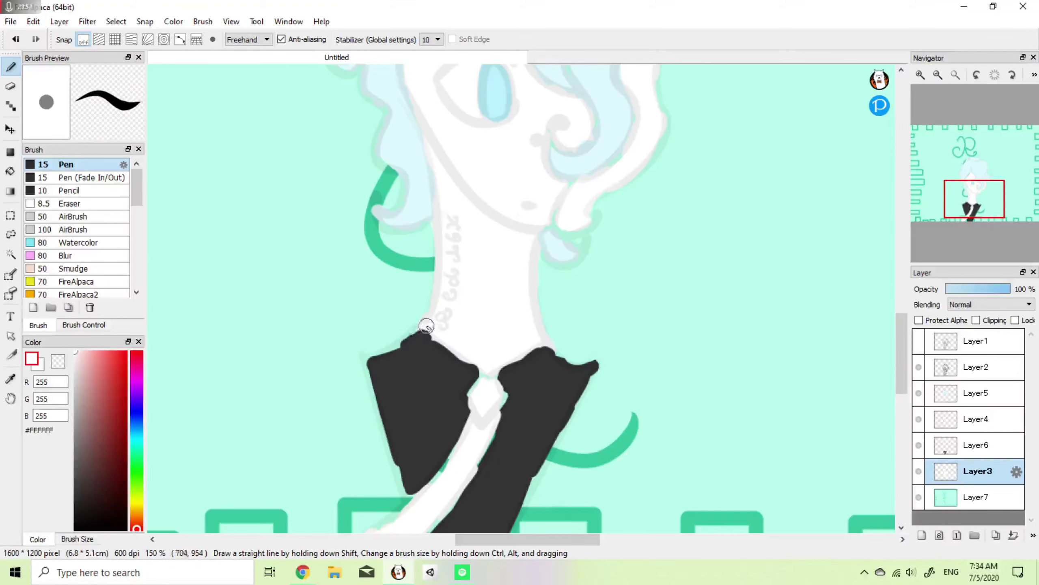
pyautogui.moveTo(426, 319); pyautogui.dragTo(437, 298)
pyautogui.press('e')
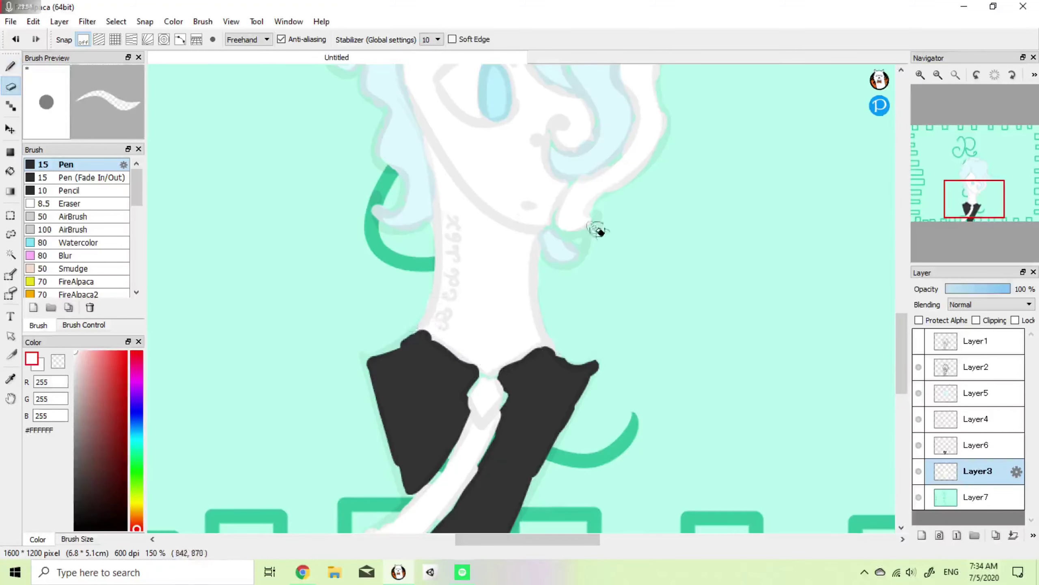
pyautogui.press('b')
# Step: Hide Layer3, sample the jacket's dark grey #333333 and, on Layer6, extend the jacket's left side out to its outline
pyautogui.moveTo(988, 211); pyautogui.dragTo(976, 201)
pyautogui.click(966, 445)
pyautogui.click(919, 472)
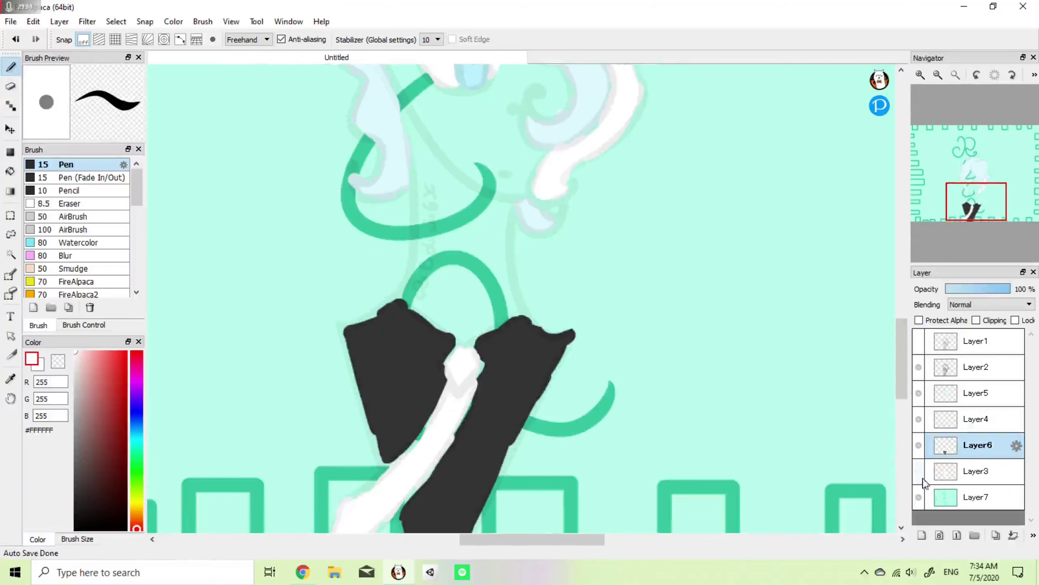
pyautogui.rightClick(400, 351)
pyautogui.moveTo(343, 330)
pyautogui.mouseDown()
pyautogui.moveTo(384, 435)
pyautogui.moveTo(356, 367)
pyautogui.mouseUp()
pyautogui.moveTo(337, 321); pyautogui.dragTo(387, 482)
pyautogui.hotkey('ctrl', 'z')
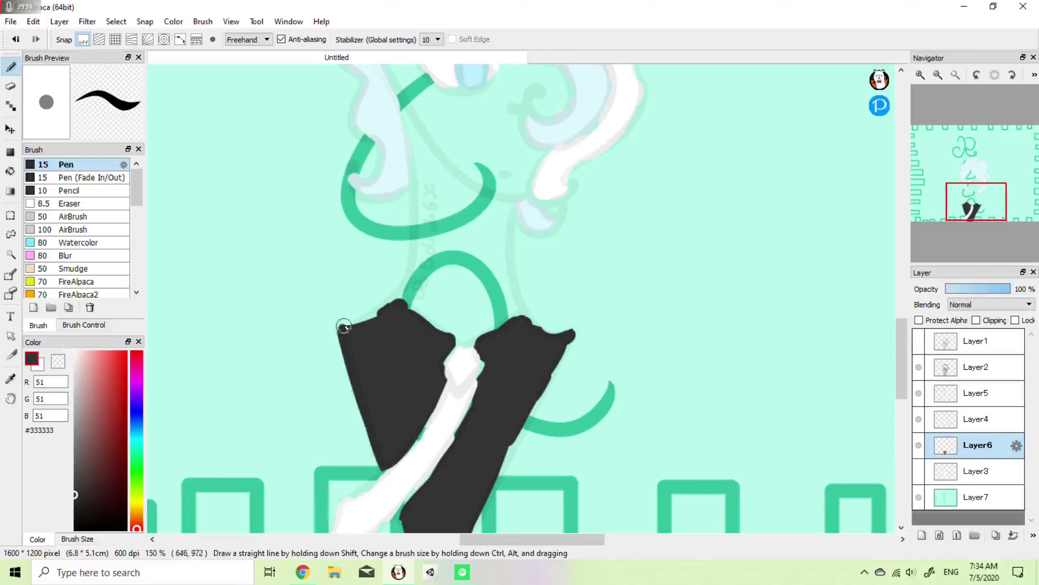
pyautogui.hotkey('ctrl', 'z')
# Step: Paint the jacket's upper edge in dark grey from the left shoulder tip past the collar point down into the V neckline
pyautogui.moveTo(344, 326)
pyautogui.mouseDown()
pyautogui.moveTo(366, 303)
pyautogui.moveTo(343, 323)
pyautogui.moveTo(393, 296)
pyautogui.mouseUp()
pyautogui.hotkey('ctrl', 'z')
pyautogui.moveTo(348, 330)
pyautogui.mouseDown()
pyautogui.moveTo(348, 351)
pyautogui.moveTo(355, 326)
pyautogui.moveTo(388, 308)
pyautogui.moveTo(359, 328)
pyautogui.moveTo(403, 280)
pyautogui.mouseUp()
pyautogui.hotkey('ctrl', 'z')
pyautogui.hotkey('ctrl', 'z')
pyautogui.hotkey('ctrl', 'z')
pyautogui.moveTo(364, 315); pyautogui.dragTo(407, 271)
pyautogui.hotkey('ctrl', 'z')
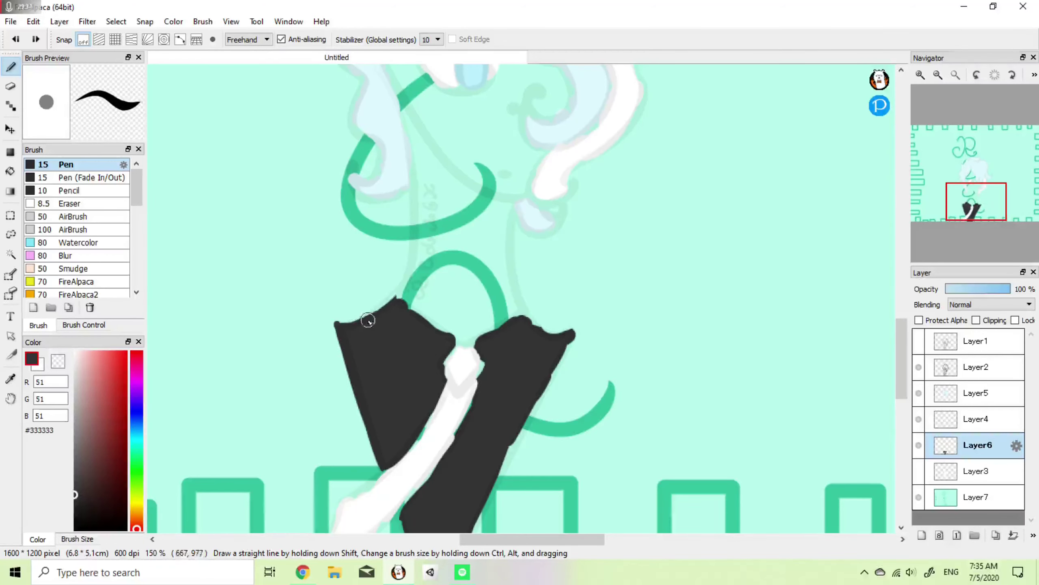
pyautogui.moveTo(378, 308)
pyautogui.mouseDown()
pyautogui.moveTo(407, 272)
pyautogui.moveTo(400, 304)
pyautogui.moveTo(464, 344)
pyautogui.moveTo(497, 326)
pyautogui.mouseUp()
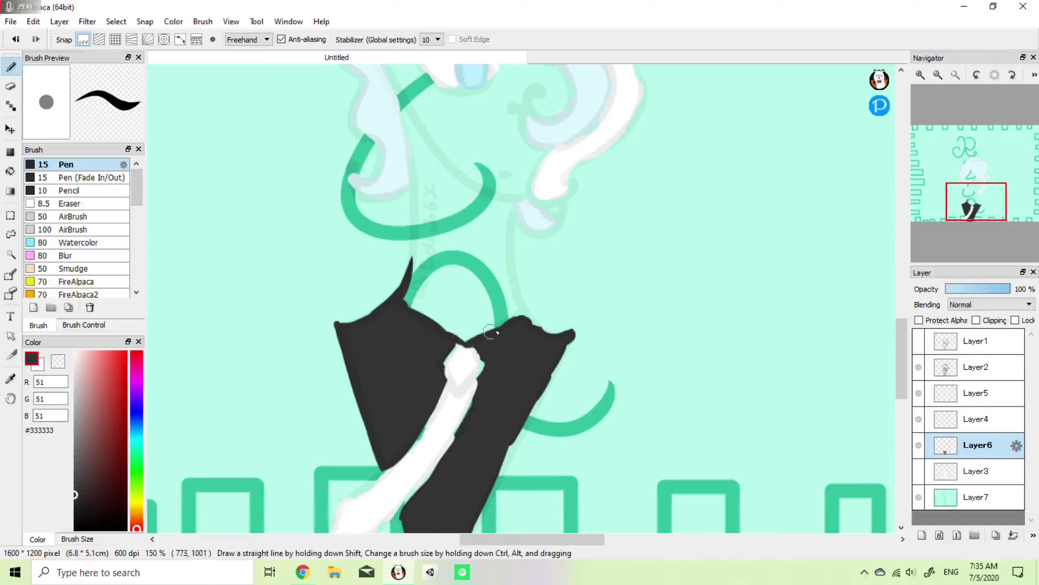
# Step: Fill the right collar point in dark grey and erase the paint overshooting both collar points so they end cleanly
pyautogui.scroll(1, 511, 318)
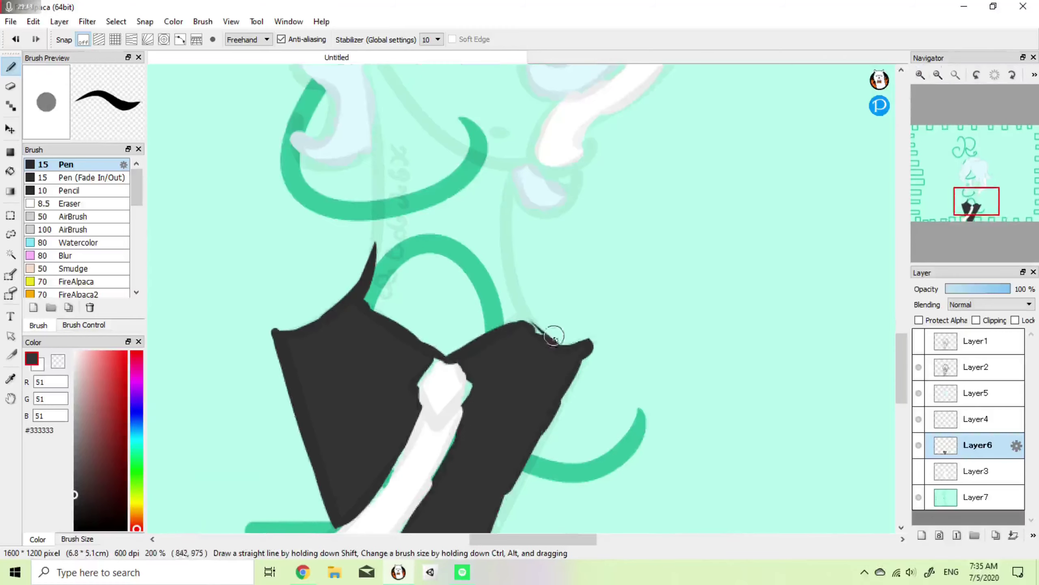
pyautogui.moveTo(531, 332)
pyautogui.mouseDown()
pyautogui.moveTo(511, 285)
pyautogui.moveTo(517, 232)
pyautogui.moveTo(521, 322)
pyautogui.moveTo(516, 246)
pyautogui.moveTo(529, 308)
pyautogui.moveTo(505, 311)
pyautogui.mouseUp()
pyautogui.press('e')
pyautogui.moveTo(370, 240)
pyautogui.mouseDown()
pyautogui.moveTo(357, 283)
pyautogui.moveTo(393, 315)
pyautogui.moveTo(377, 312)
pyautogui.moveTo(411, 347)
pyautogui.mouseUp()
pyautogui.press('b')
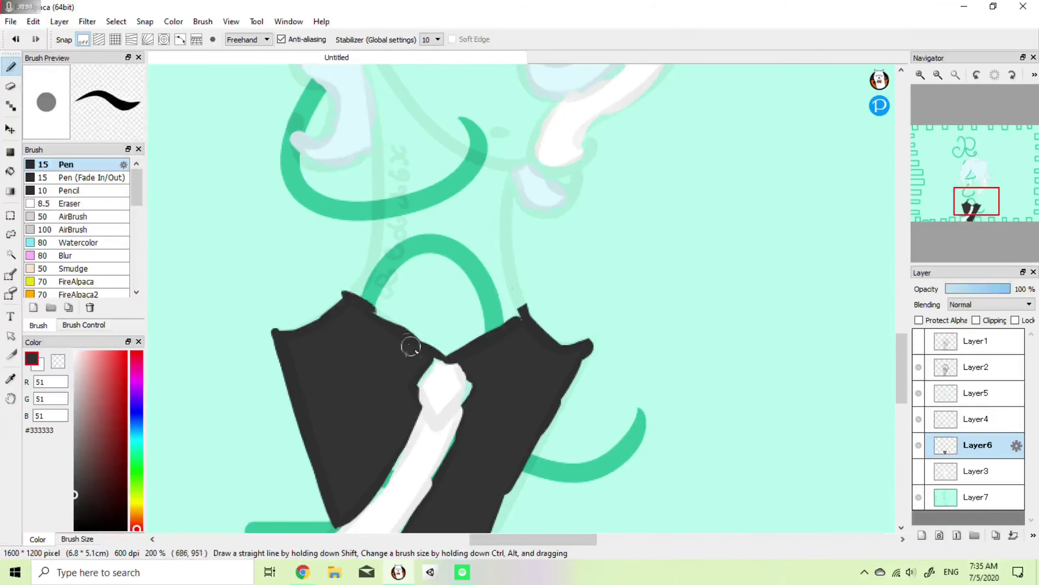
pyautogui.hotkey('ctrl', 'z')
pyautogui.moveTo(351, 298)
pyautogui.mouseDown()
pyautogui.moveTo(444, 358)
pyautogui.moveTo(529, 297)
pyautogui.mouseUp()
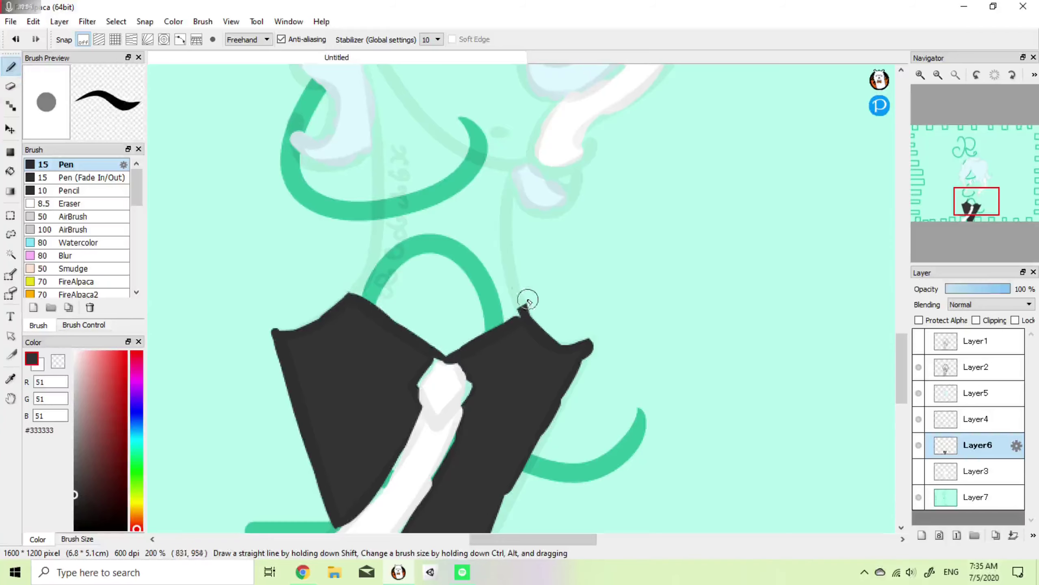
pyautogui.press('e')
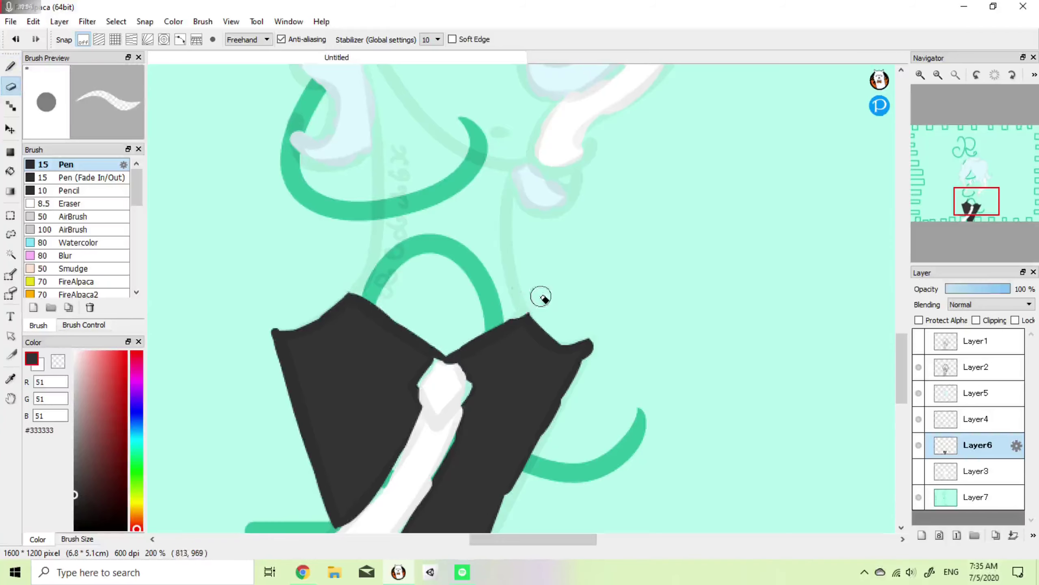
# Step: Sample the tie's white #FFFFFF, set the pen size to 12.1 and paint the knot and the tie's edges out to their outlines
pyautogui.keyDown('alt'); pyautogui.click(439, 389); pyautogui.keyUp('alt')
pyautogui.press('b')
pyautogui.moveTo(426, 370); pyautogui.dragTo(423, 387)
pyautogui.hotkey('ctrl', 'z')
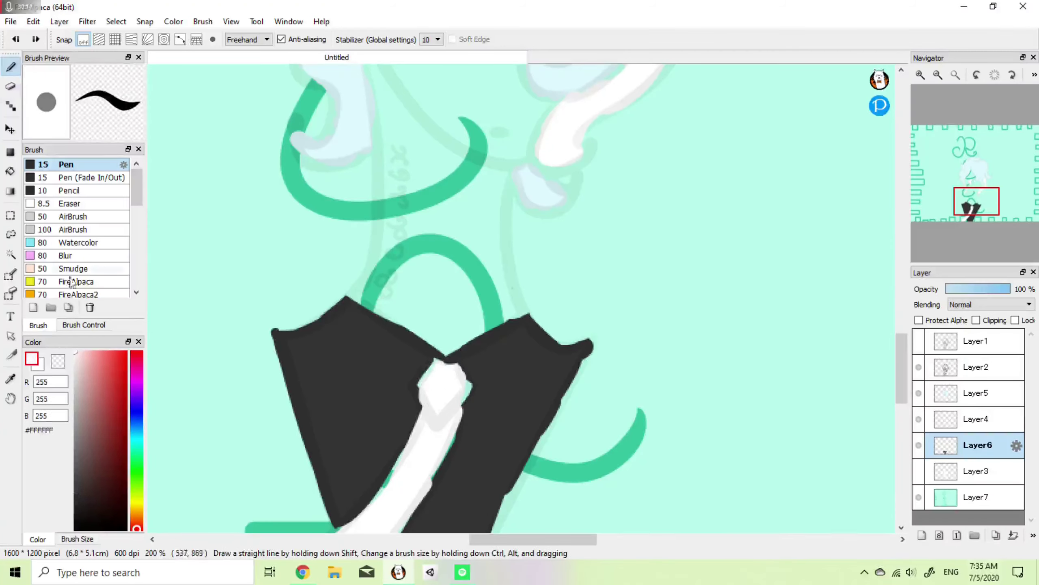
pyautogui.click(84, 326)
pyautogui.moveTo(54, 169); pyautogui.dragTo(49, 169)
pyautogui.moveTo(988, 231); pyautogui.dragTo(974, 213)
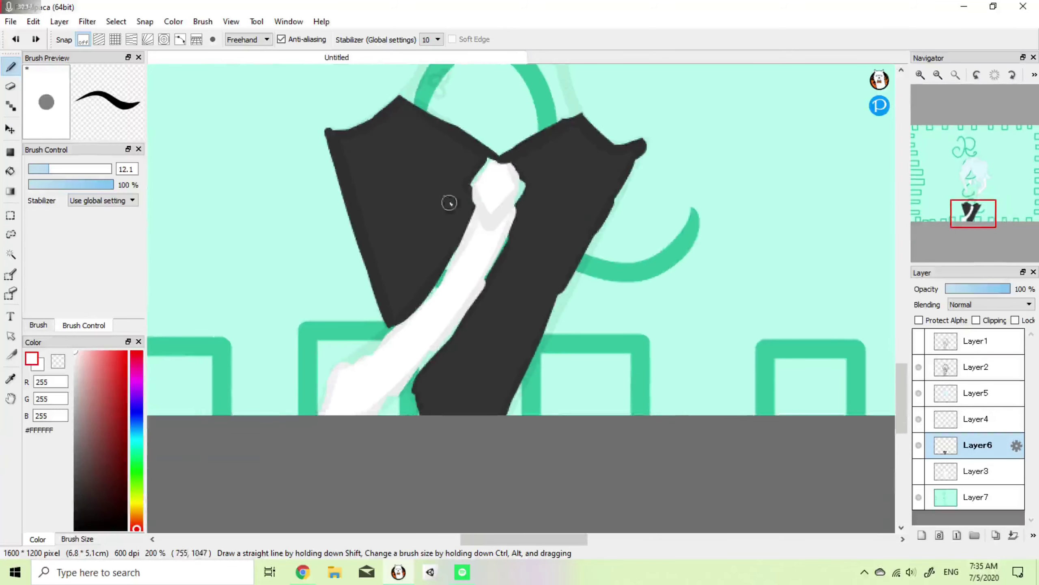
pyautogui.moveTo(477, 187)
pyautogui.mouseDown()
pyautogui.moveTo(484, 218)
pyautogui.moveTo(467, 184)
pyautogui.moveTo(481, 211)
pyautogui.moveTo(474, 186)
pyautogui.moveTo(500, 165)
pyautogui.moveTo(519, 191)
pyautogui.moveTo(508, 208)
pyautogui.moveTo(510, 183)
pyautogui.mouseUp()
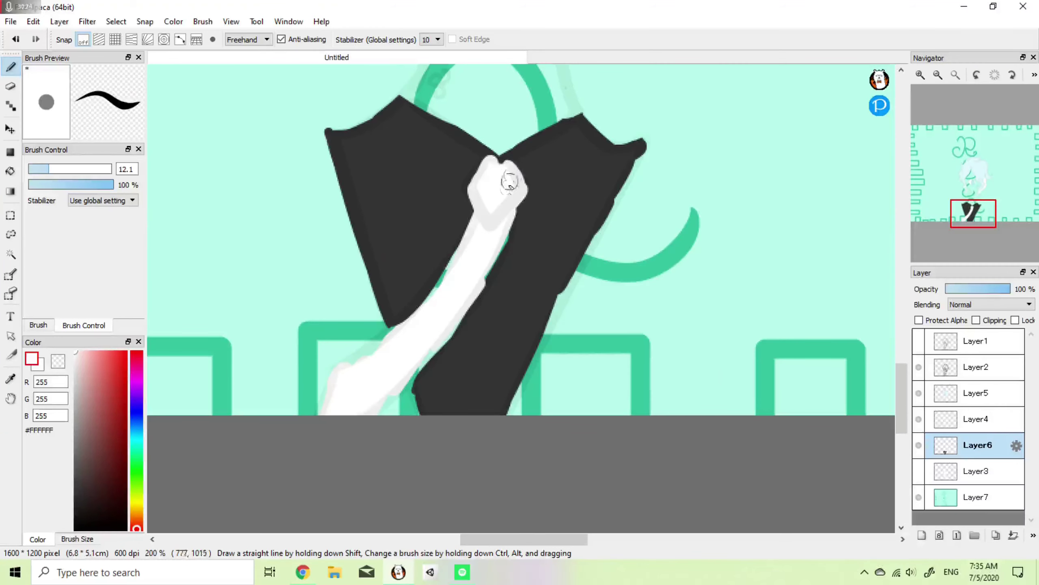
pyautogui.moveTo(465, 241)
pyautogui.mouseDown()
pyautogui.moveTo(343, 397)
pyautogui.moveTo(351, 368)
pyautogui.moveTo(338, 370)
pyautogui.moveTo(375, 346)
pyautogui.moveTo(469, 237)
pyautogui.mouseUp()
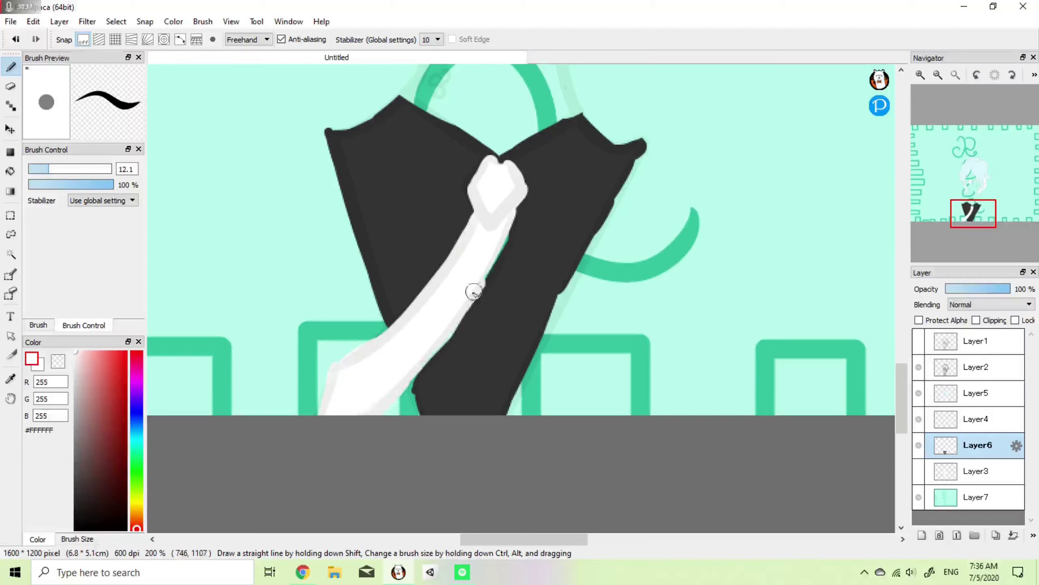
# Step: Sample dark grey #333333 and fill the gaps beside the tie and along the jacket's right outer edge
pyautogui.keyDown('alt'); pyautogui.click(536, 230); pyautogui.keyUp('alt')
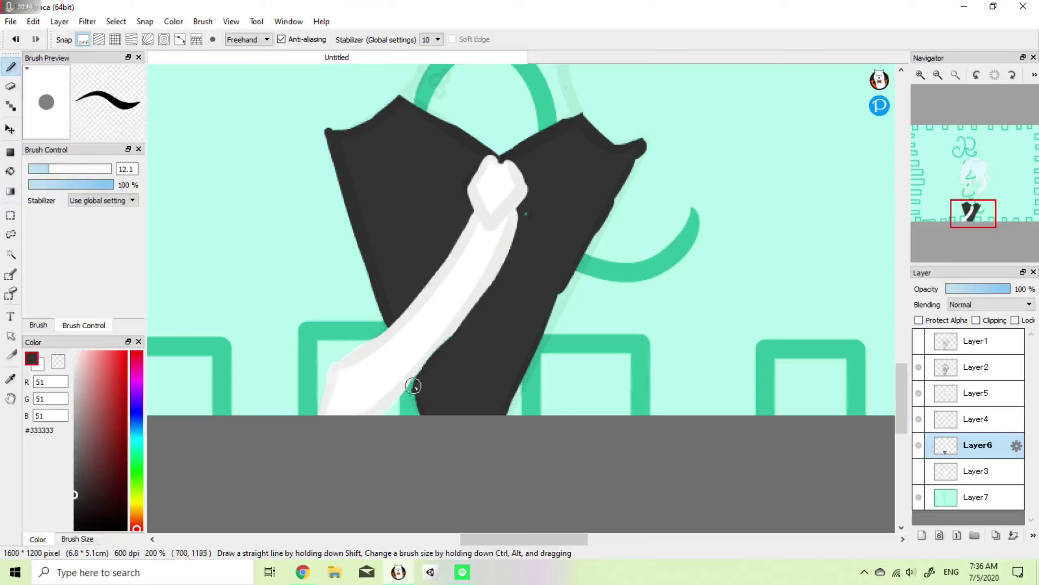
pyautogui.press('e')
pyautogui.press('b')
pyautogui.moveTo(539, 347); pyautogui.dragTo(581, 256)
pyautogui.hotkey('ctrl', 'z')
pyautogui.moveTo(545, 330)
pyautogui.mouseDown()
pyautogui.moveTo(582, 266)
pyautogui.moveTo(534, 346)
pyautogui.moveTo(580, 252)
pyautogui.mouseUp()
pyautogui.moveTo(615, 185)
pyautogui.mouseDown()
pyautogui.moveTo(566, 283)
pyautogui.moveTo(611, 226)
pyautogui.mouseUp()
# Step: Trim the jacket's right outer edge with the eraser and smooth the dark grey borders along both sides of the tie
pyautogui.press('e')
pyautogui.hotkey('ctrl', 'z')
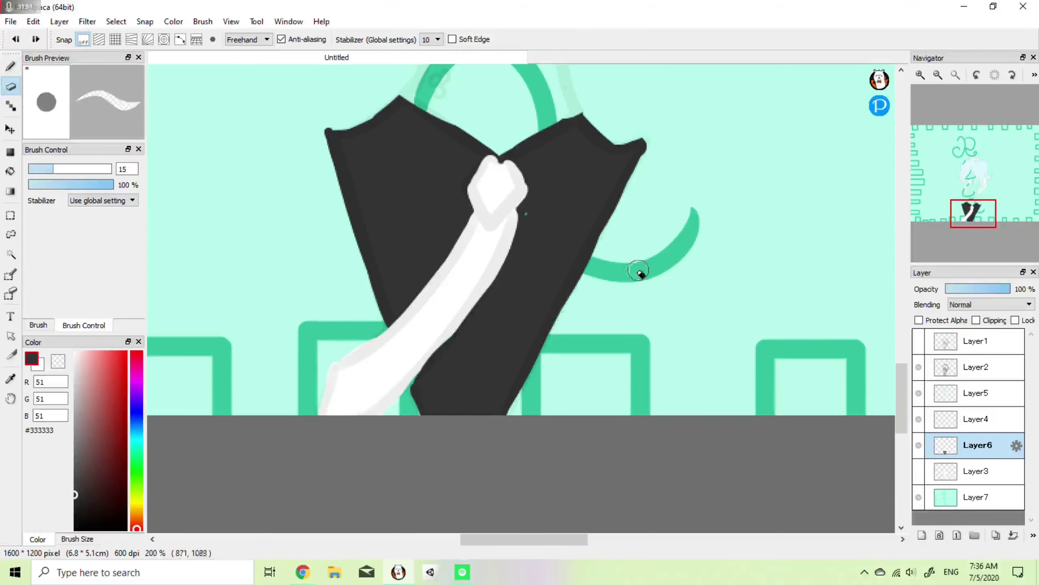
pyautogui.moveTo(565, 320); pyautogui.dragTo(613, 224)
pyautogui.hotkey('ctrl', 'z')
pyautogui.moveTo(589, 282)
pyautogui.mouseDown()
pyautogui.moveTo(635, 188)
pyautogui.moveTo(610, 134)
pyautogui.moveTo(632, 151)
pyautogui.moveTo(598, 223)
pyautogui.mouseUp()
pyautogui.press('b')
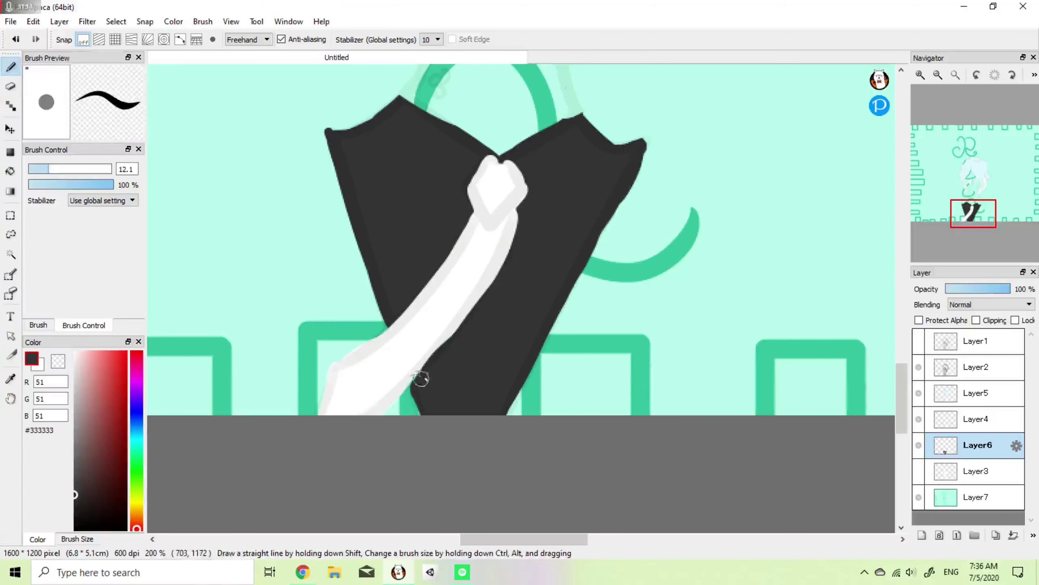
pyautogui.moveTo(446, 348)
pyautogui.mouseDown()
pyautogui.moveTo(496, 283)
pyautogui.moveTo(522, 207)
pyautogui.mouseUp()
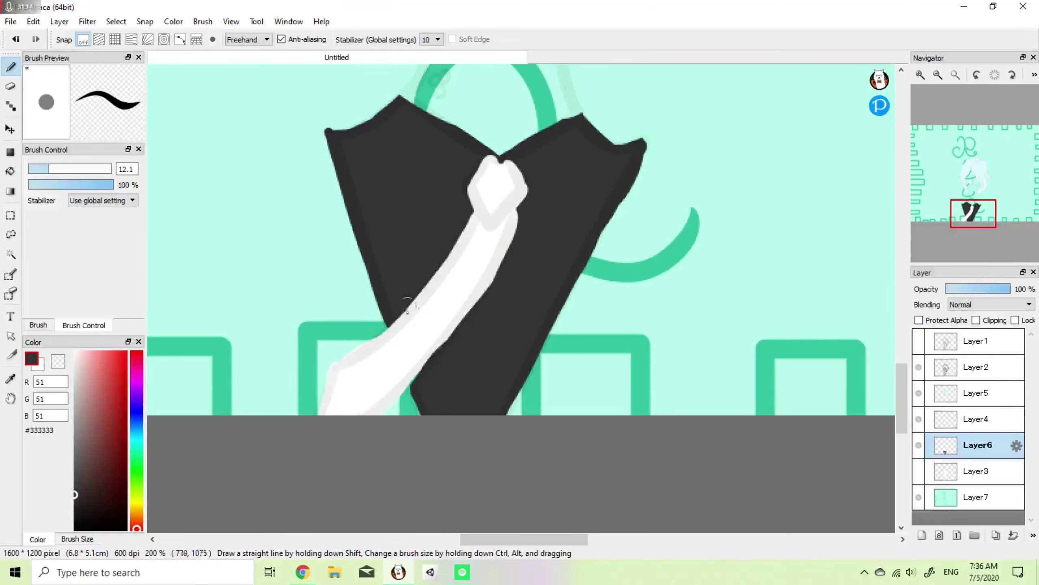
pyautogui.moveTo(423, 269)
pyautogui.mouseDown()
pyautogui.moveTo(392, 324)
pyautogui.moveTo(423, 280)
pyautogui.moveTo(415, 297)
pyautogui.moveTo(471, 256)
pyautogui.mouseUp()
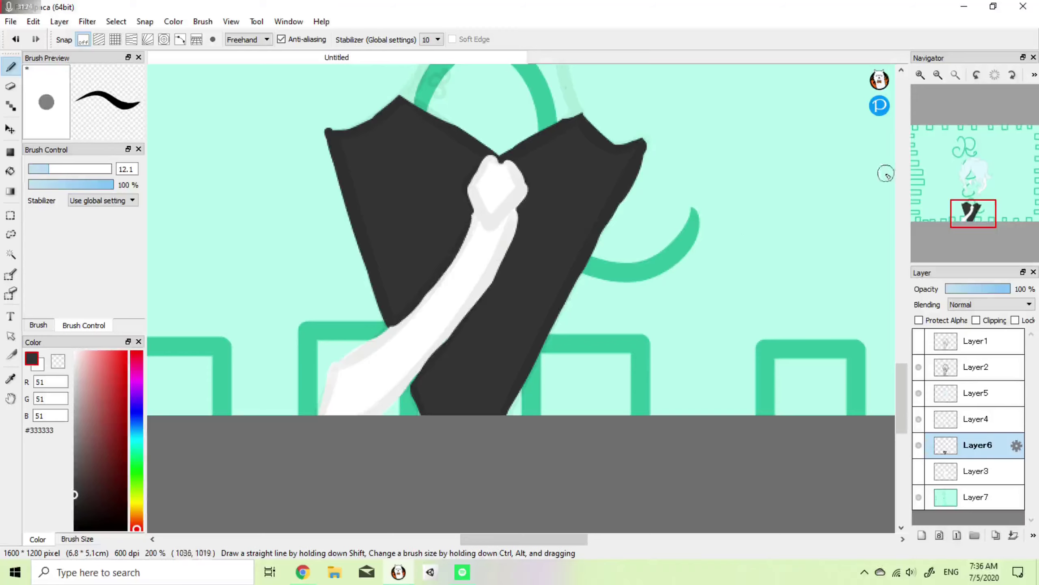
# Step: Show Layer3 again and, on Layer5, sample the hair's light blue #DFF8FF and fill the lock beside the neck out to its outline
pyautogui.moveTo(961, 216); pyautogui.dragTo(970, 207)
pyautogui.click(919, 471)
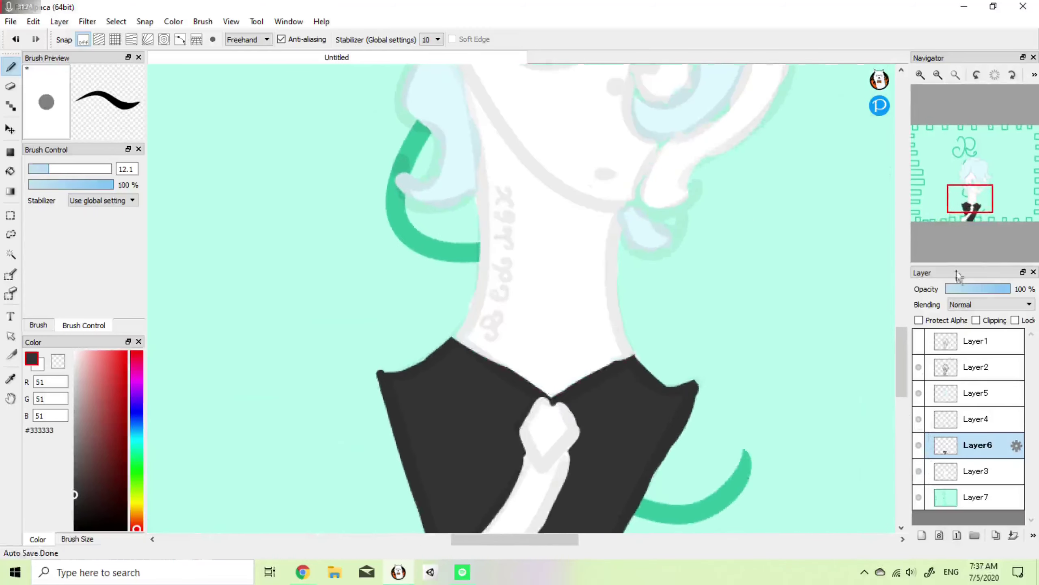
pyautogui.moveTo(953, 250); pyautogui.dragTo(974, 194)
pyautogui.click(940, 400)
pyautogui.click(920, 395)
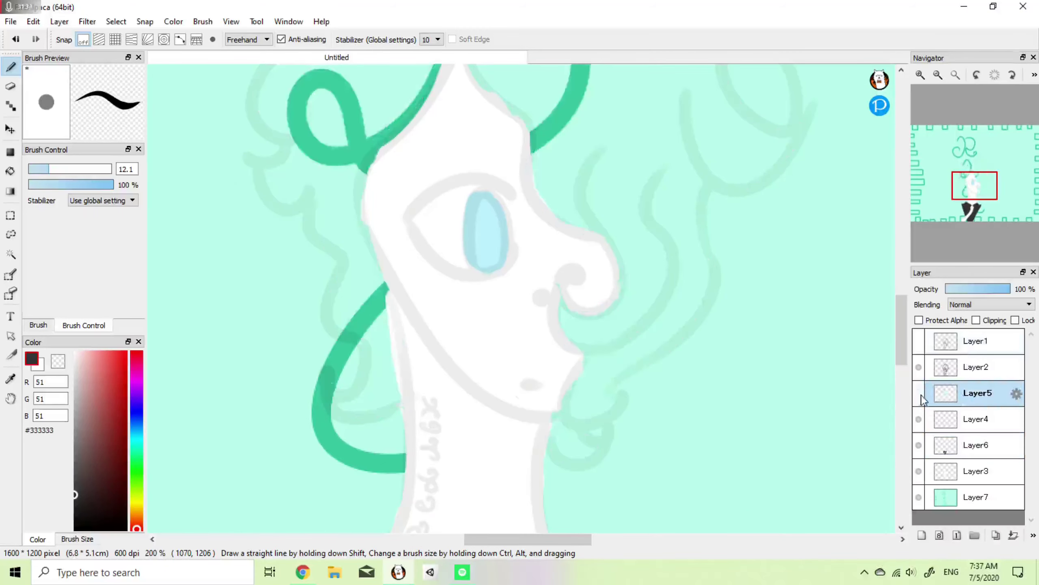
pyautogui.click(920, 395)
pyautogui.keyDown('alt'); pyautogui.click(399, 331); pyautogui.keyUp('alt')
pyautogui.moveTo(325, 377)
pyautogui.mouseDown()
pyautogui.moveTo(352, 419)
pyautogui.moveTo(364, 336)
pyautogui.moveTo(326, 304)
pyautogui.mouseUp()
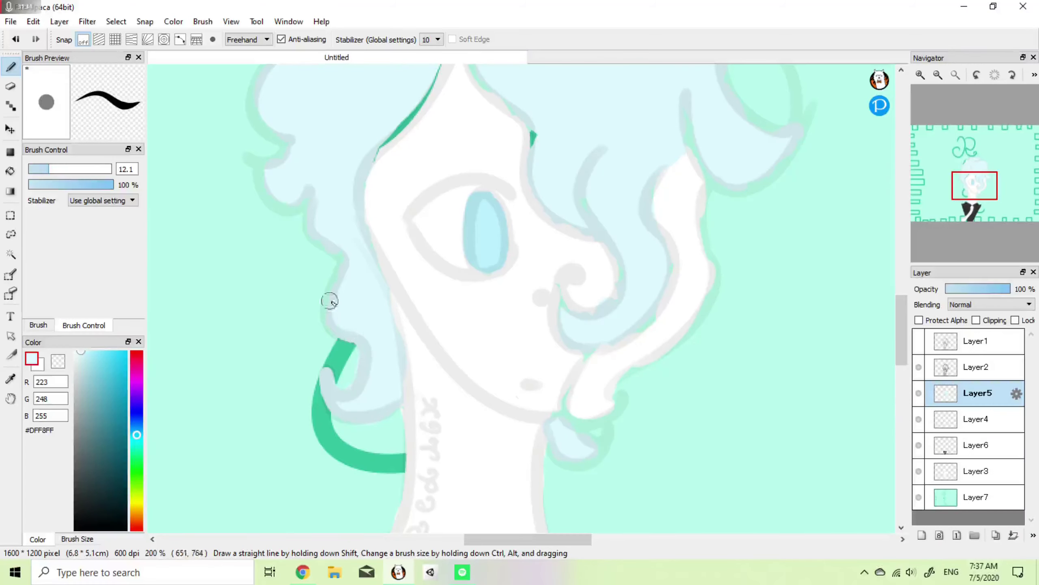
# Step: Fill the curls on the left side of the hair out to their outlines in light blue, erasing any overshoot
pyautogui.moveTo(983, 192); pyautogui.dragTo(961, 187)
pyautogui.press('e')
pyautogui.press('b')
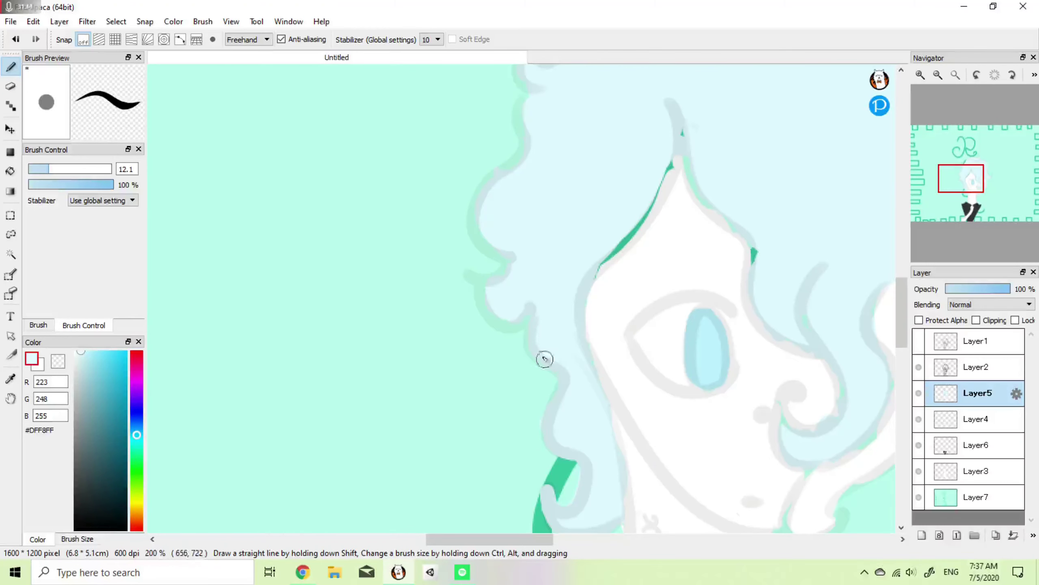
pyautogui.press('e')
pyautogui.moveTo(545, 378); pyautogui.dragTo(559, 373)
pyautogui.press('b')
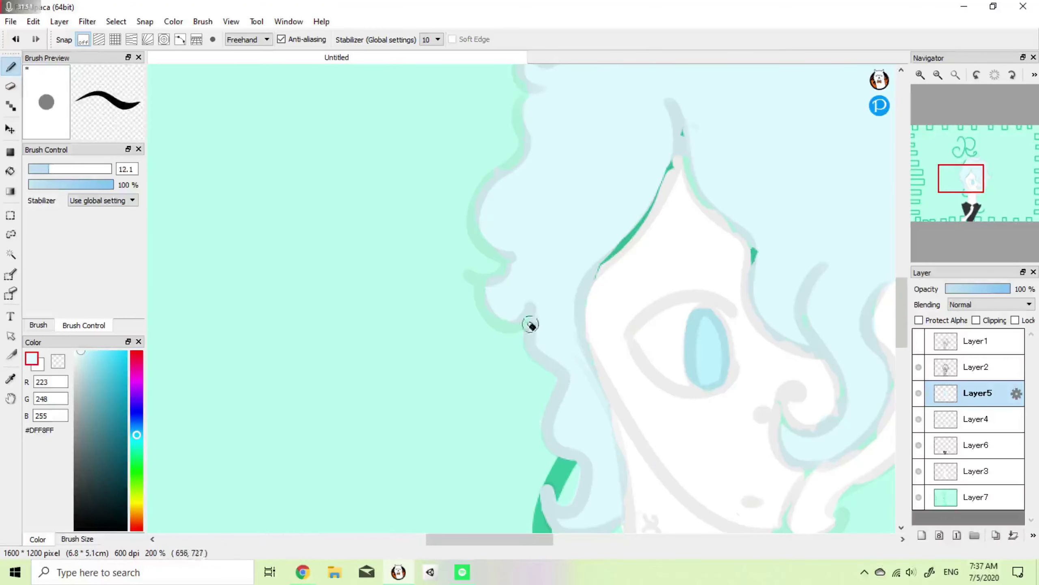
pyautogui.moveTo(523, 299); pyautogui.dragTo(512, 322)
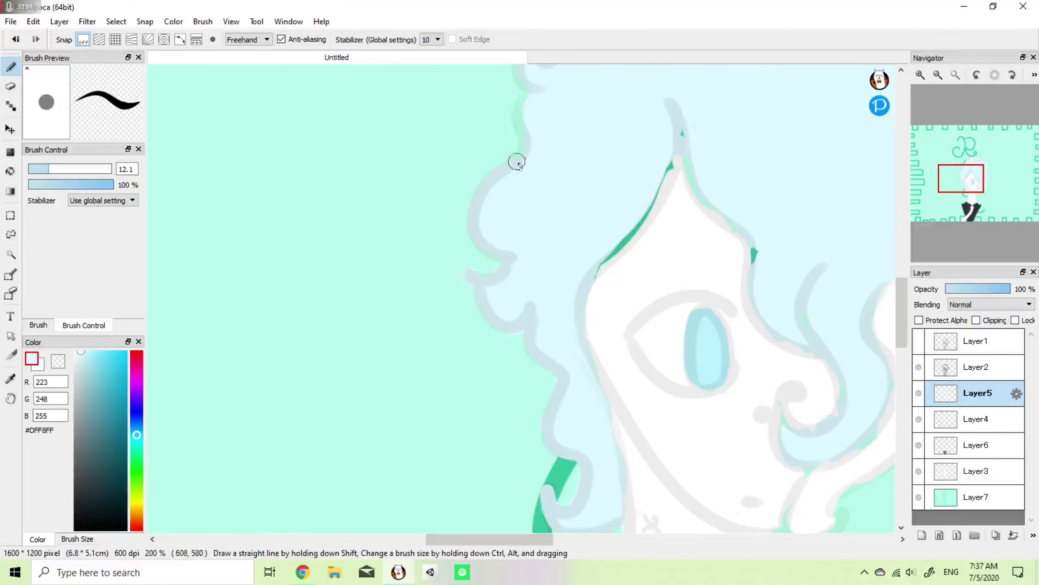
# Step: Paint the pointed curl at the upper-left side of the hair out to its outline and tidy its edges with the eraser
pyautogui.press('e')
pyautogui.press('b')
pyautogui.moveTo(960, 180)
pyautogui.mouseDown()
pyautogui.moveTo(950, 181)
pyautogui.moveTo(957, 167)
pyautogui.mouseUp()
pyautogui.press('e')
pyautogui.press('b')
pyautogui.moveTo(584, 268)
pyautogui.mouseDown()
pyautogui.moveTo(599, 267)
pyautogui.moveTo(615, 228)
pyautogui.mouseUp()
pyautogui.press('e')
pyautogui.press('b')
# Step: Extend the light blue along the hair's upper-left edge into the small pointed wisp at the crown, erasing the overshoot
pyautogui.moveTo(609, 281)
pyautogui.mouseDown()
pyautogui.moveTo(687, 197)
pyautogui.moveTo(710, 137)
pyautogui.mouseUp()
pyautogui.press('e')
pyautogui.moveTo(652, 184)
pyautogui.mouseDown()
pyautogui.moveTo(662, 177)
pyautogui.moveTo(674, 194)
pyautogui.mouseUp()
pyautogui.press('b')
pyautogui.moveTo(715, 119); pyautogui.dragTo(714, 157)
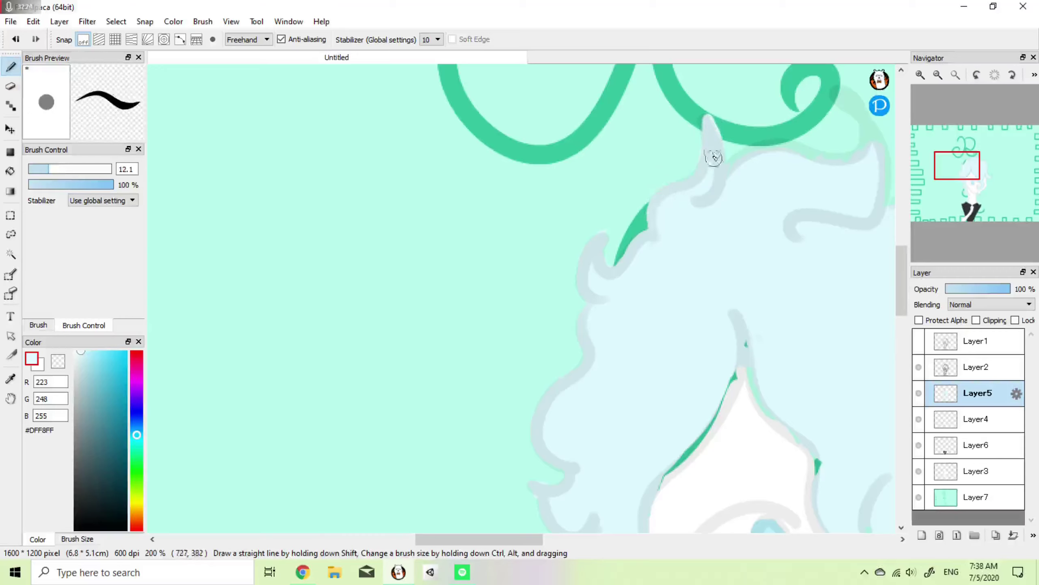
pyautogui.press('e')
pyautogui.press('b')
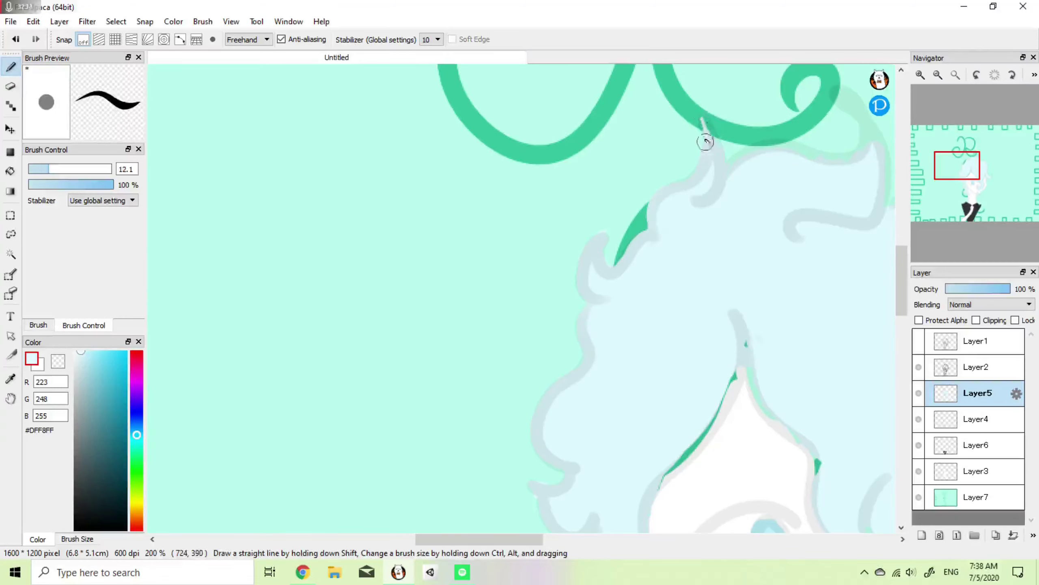
pyautogui.press('e')
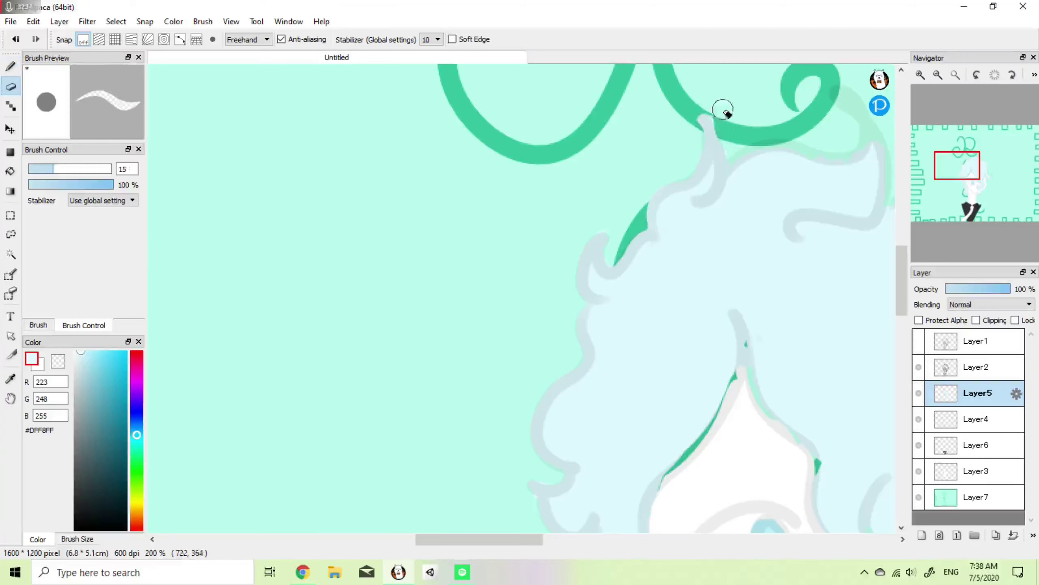
pyautogui.press('b')
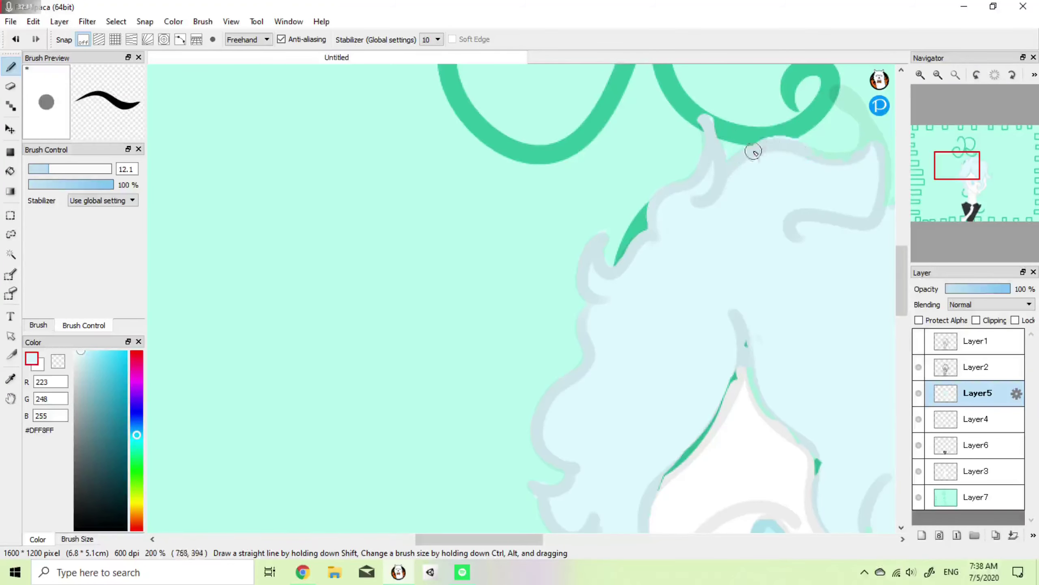
# Step: Fill the tall pointed curl at the crown out to its outline in light blue #DFF8FF, erasing the overshoot along its outer edge
pyautogui.moveTo(924, 156)
pyautogui.moveTo(924, 157); pyautogui.dragTo(939, 143)
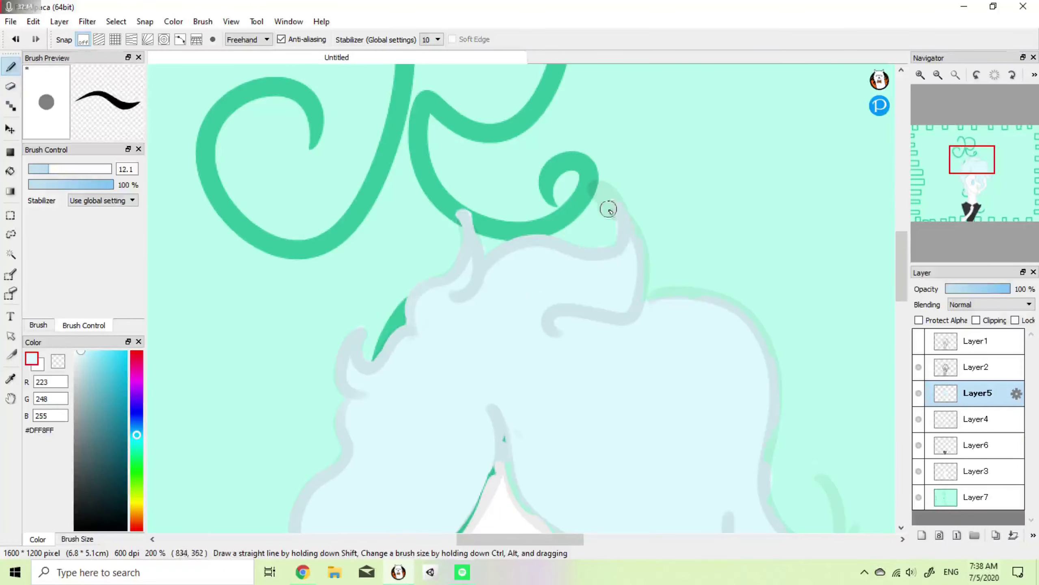
pyautogui.moveTo(596, 198); pyautogui.dragTo(619, 205)
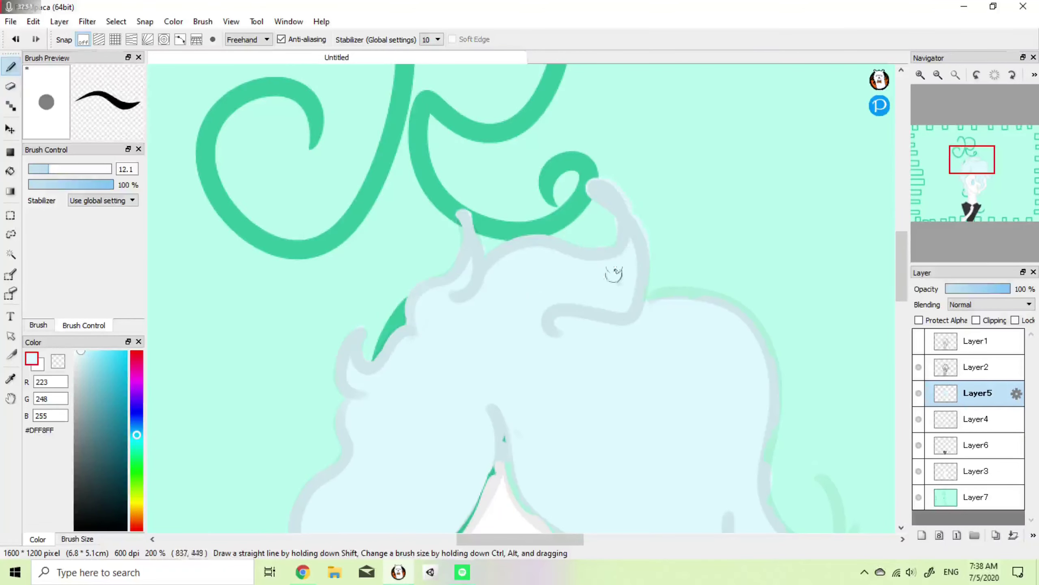
pyautogui.press('e')
pyautogui.press('b')
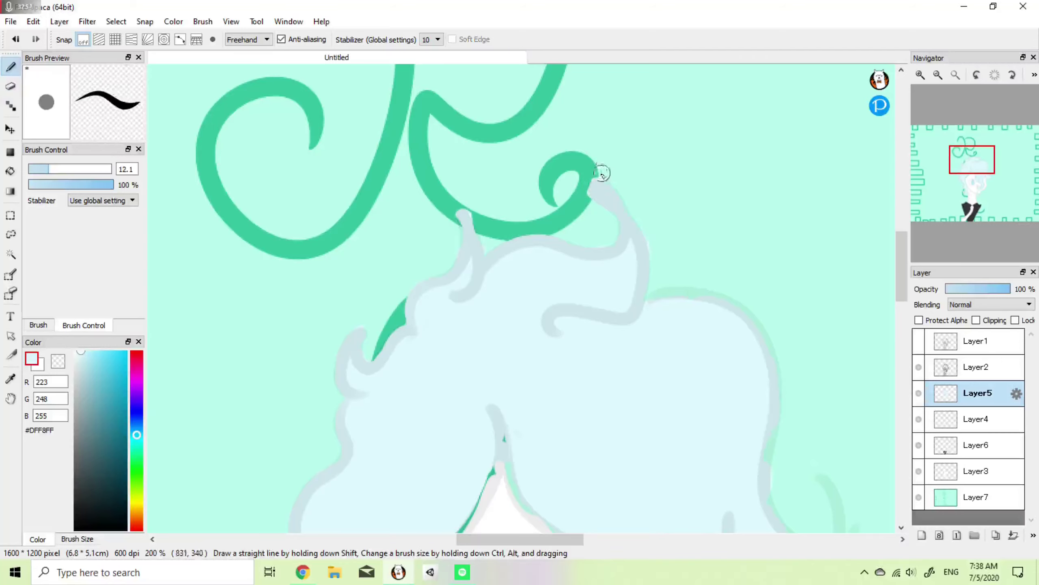
pyautogui.moveTo(961, 177)
pyautogui.mouseDown()
pyautogui.moveTo(954, 189)
pyautogui.moveTo(981, 171)
pyautogui.mouseUp()
pyautogui.press('e')
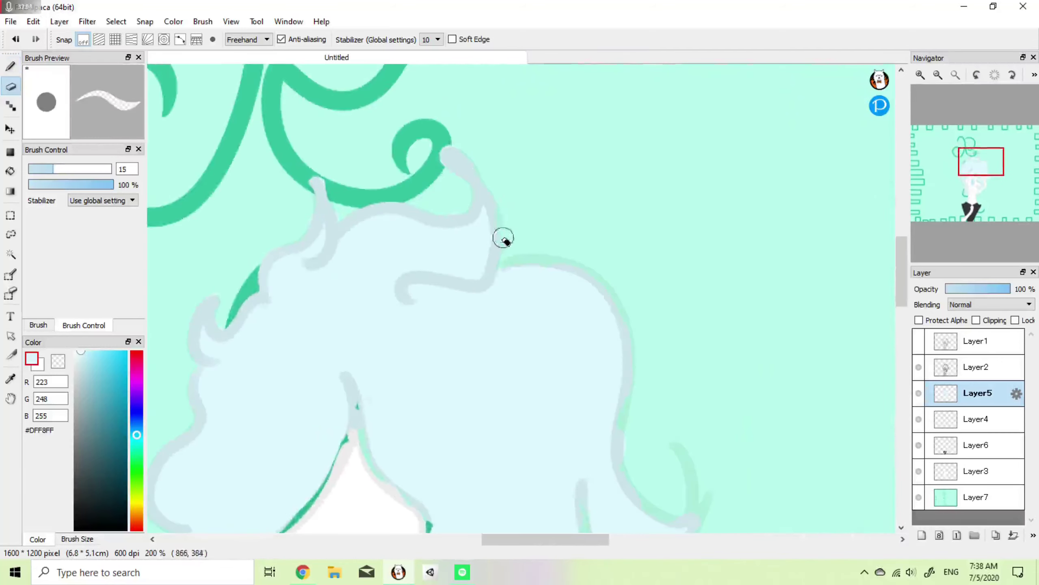
pyautogui.moveTo(448, 198); pyautogui.dragTo(484, 199)
# Step: Extend the light blue along the hair's upper-right edge and down into the flipped-up curl, trimming the overshoot with the eraser
pyautogui.press('b')
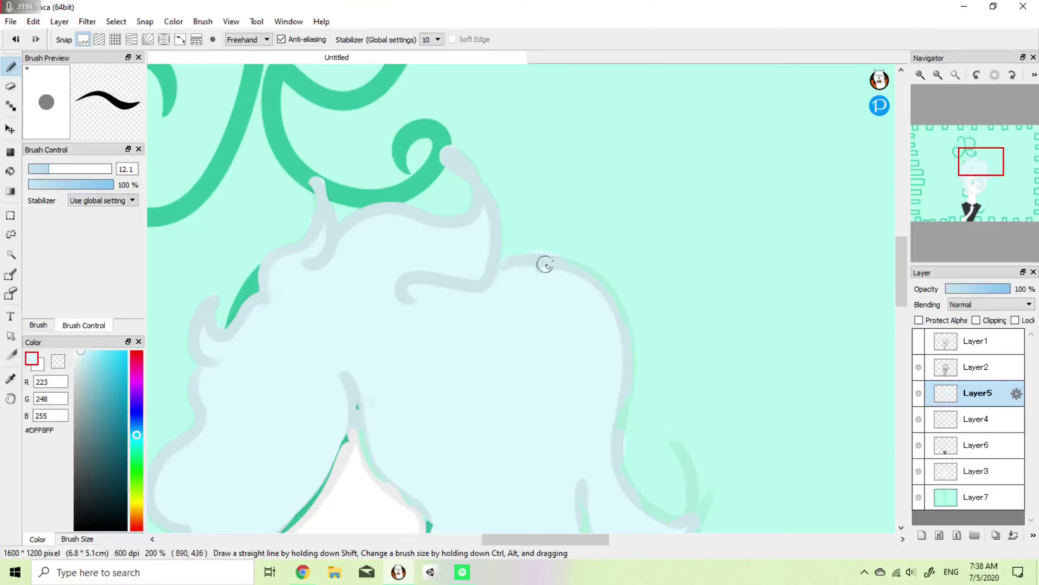
pyautogui.press('e')
pyautogui.press('b')
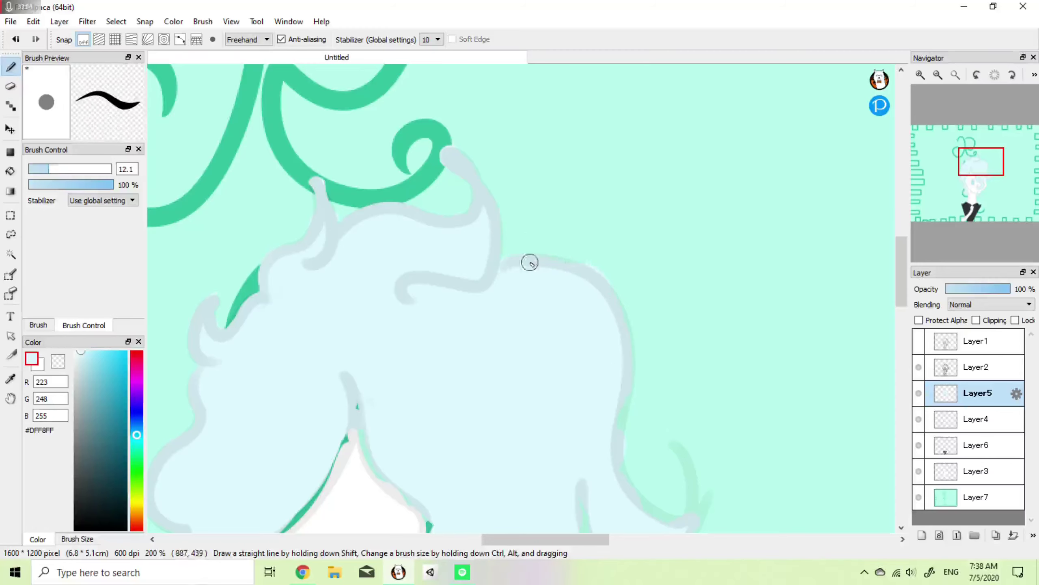
pyautogui.moveTo(1000, 194); pyautogui.dragTo(985, 167)
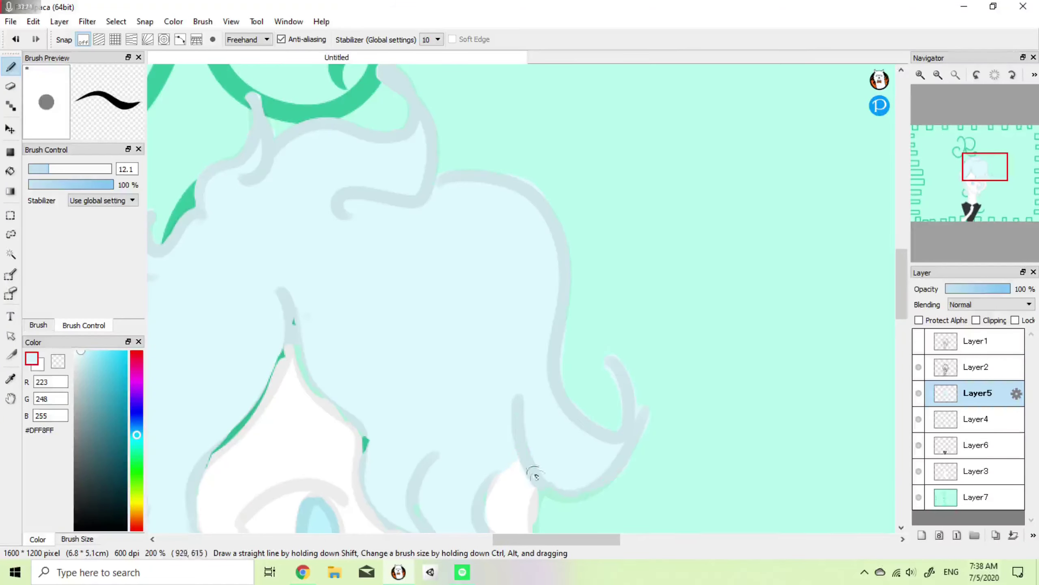
pyautogui.press('e')
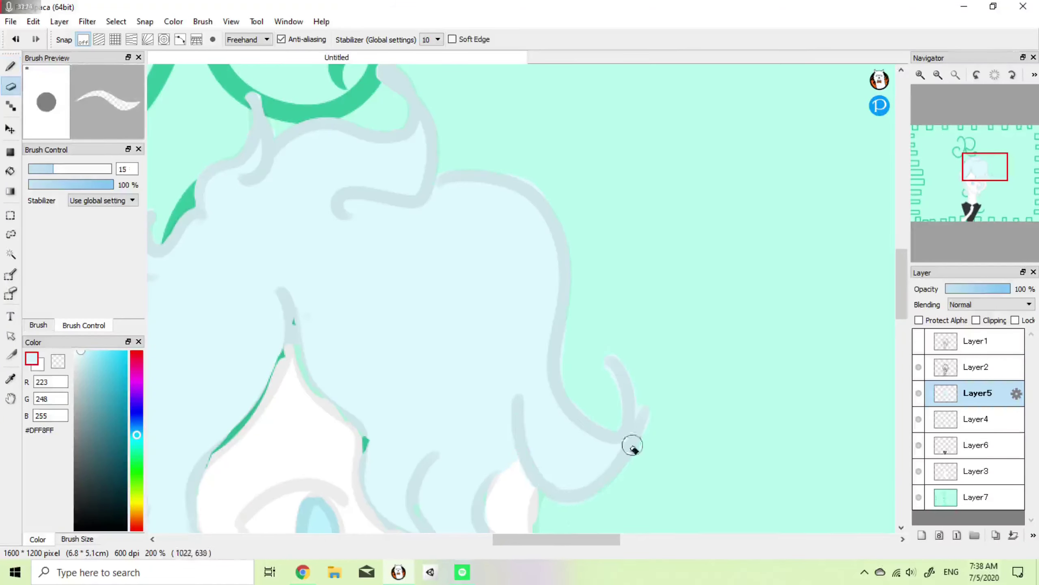
pyautogui.press('b')
pyautogui.press('e')
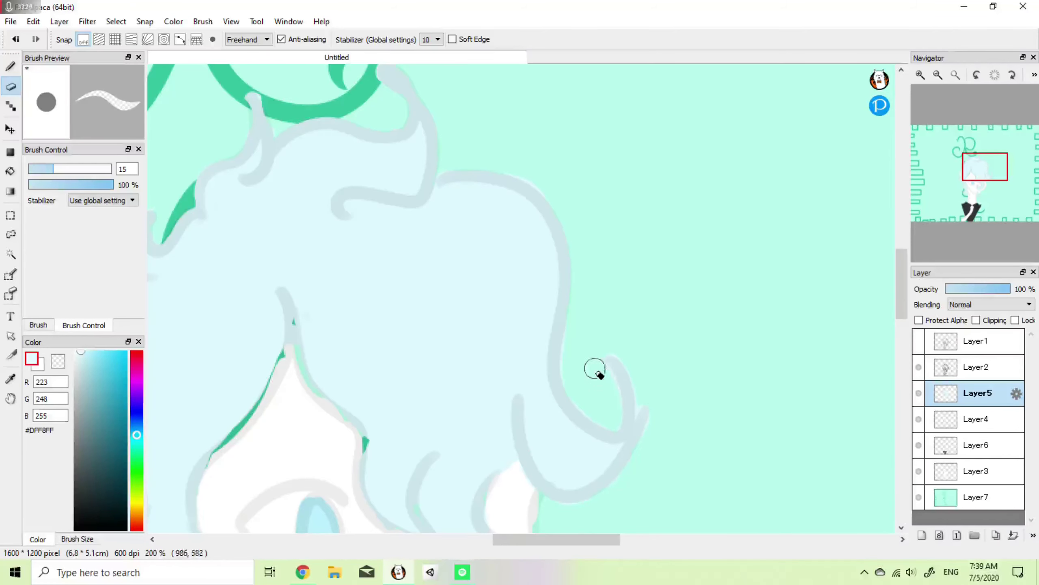
# Step: Sample white #FFFFFF and fill the white strand's lower tip and the inner edge where it meets the blue curled lock
pyautogui.moveTo(958, 211); pyautogui.dragTo(978, 193)
pyautogui.rightClick(613, 337)
pyautogui.press('b')
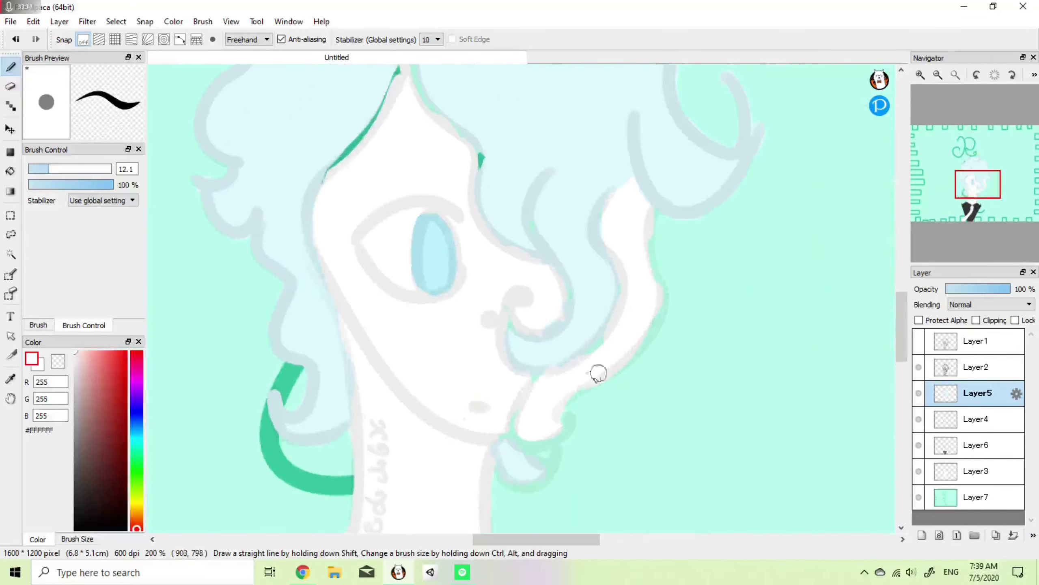
pyautogui.moveTo(524, 446)
pyautogui.mouseDown()
pyautogui.moveTo(575, 420)
pyautogui.moveTo(564, 421)
pyautogui.mouseUp()
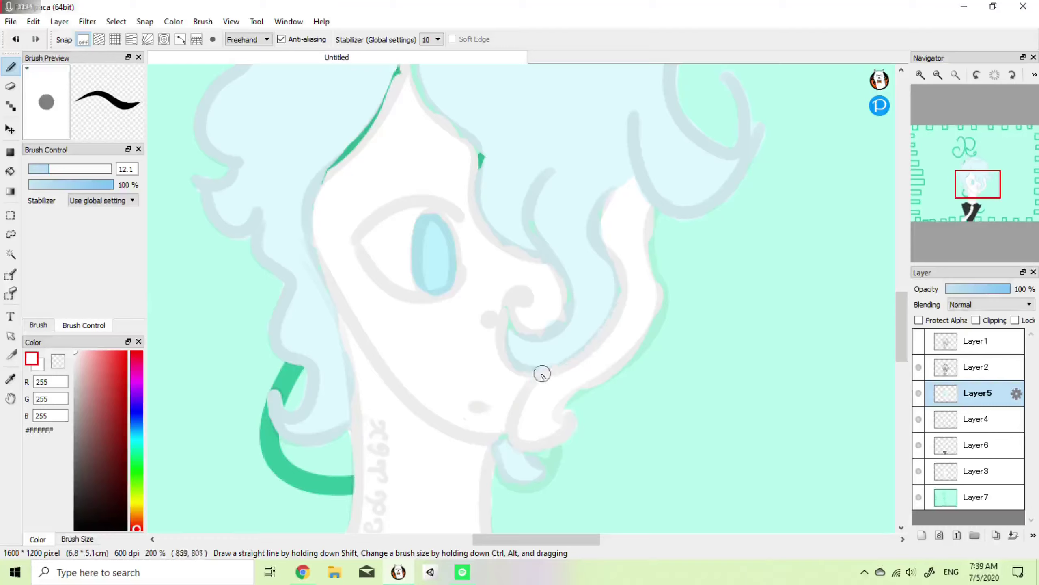
pyautogui.moveTo(624, 282)
pyautogui.mouseDown()
pyautogui.moveTo(608, 241)
pyautogui.moveTo(610, 222)
pyautogui.moveTo(622, 270)
pyautogui.moveTo(608, 249)
pyautogui.moveTo(620, 216)
pyautogui.moveTo(610, 323)
pyautogui.mouseUp()
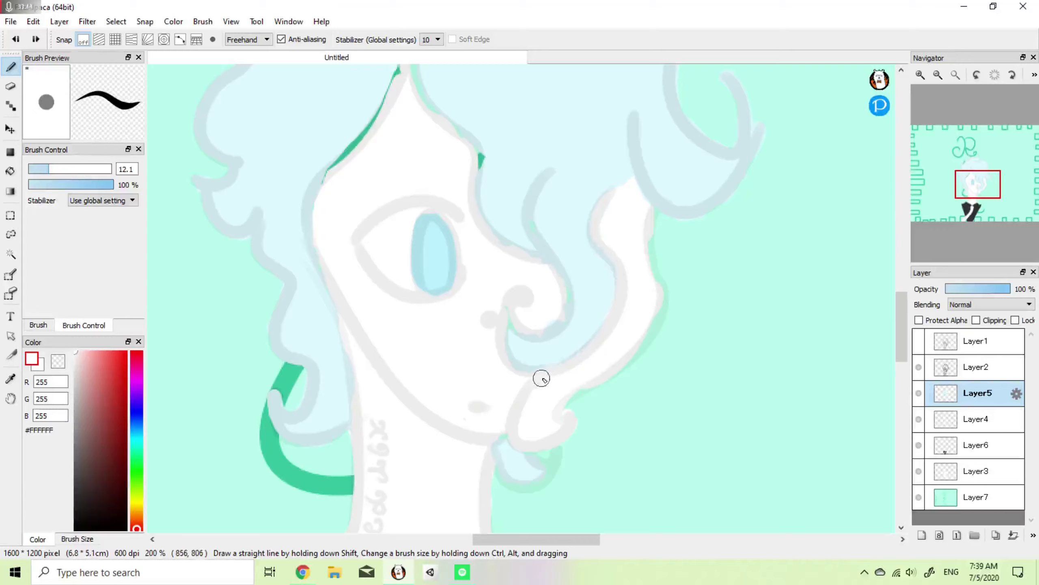
pyautogui.hotkey('ctrl', 'z')
pyautogui.moveTo(610, 253); pyautogui.dragTo(622, 269)
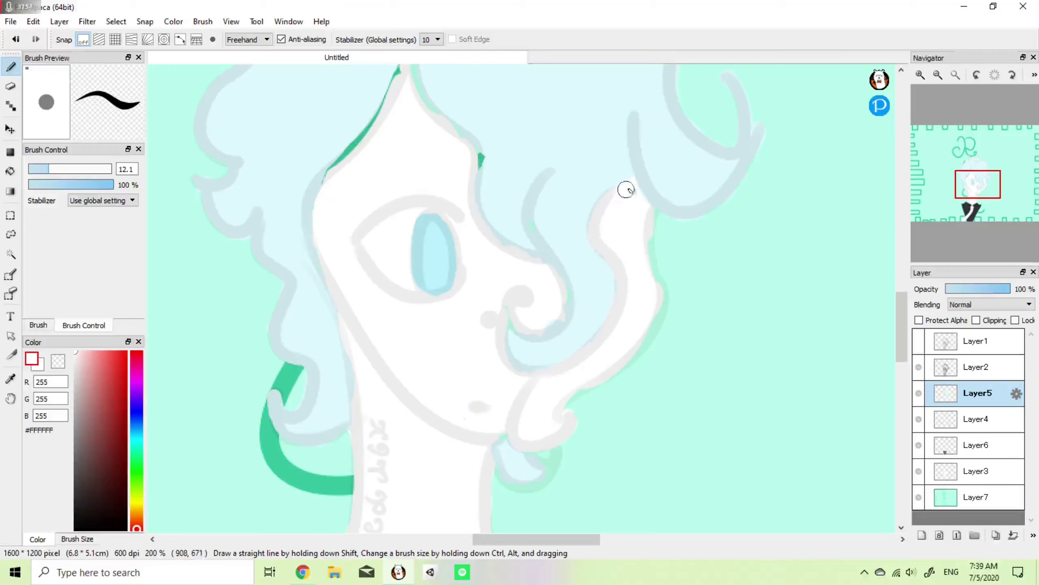
# Step: Paint the white strand's outer edge out to its outline and erase the white that spills past it
pyautogui.moveTo(649, 237); pyautogui.dragTo(650, 270)
pyautogui.moveTo(562, 400)
pyautogui.mouseDown()
pyautogui.moveTo(638, 351)
pyautogui.moveTo(664, 314)
pyautogui.moveTo(649, 275)
pyautogui.moveTo(650, 328)
pyautogui.moveTo(654, 260)
pyautogui.moveTo(672, 217)
pyautogui.moveTo(671, 311)
pyautogui.moveTo(678, 266)
pyautogui.moveTo(665, 257)
pyautogui.moveTo(666, 267)
pyautogui.moveTo(661, 229)
pyautogui.mouseUp()
pyautogui.press('e')
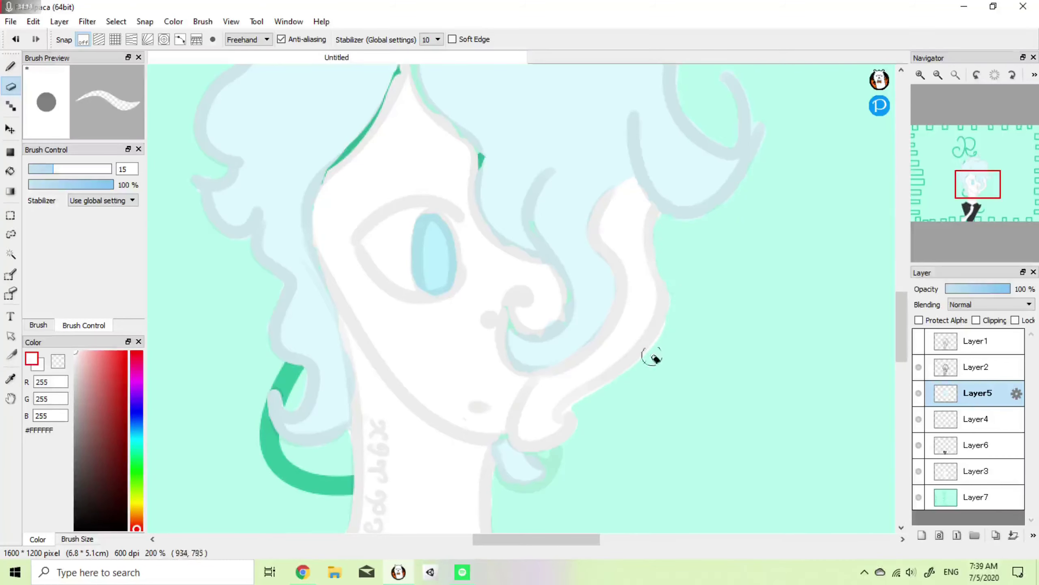
pyautogui.press('b')
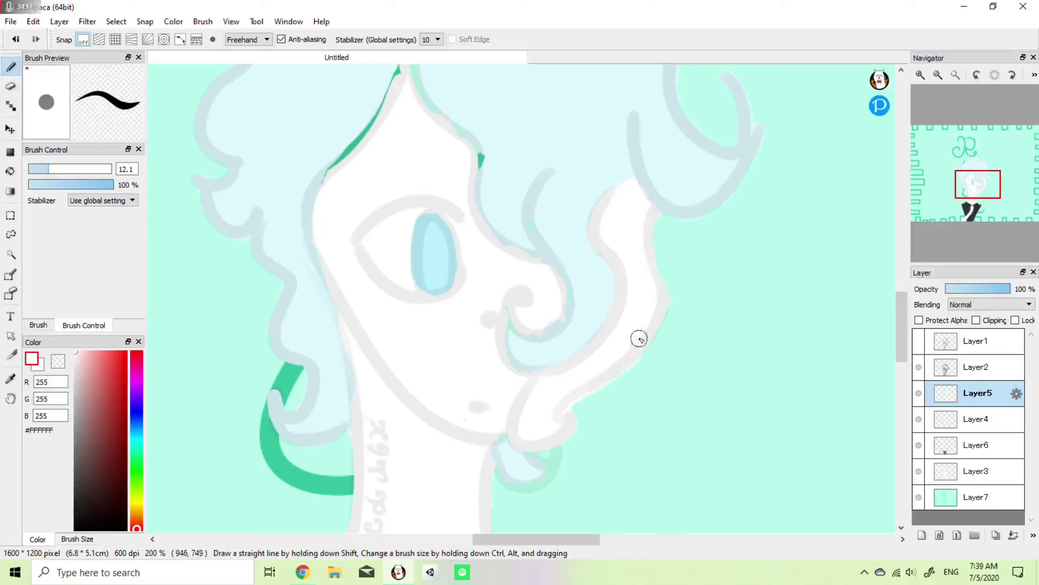
pyautogui.press('e')
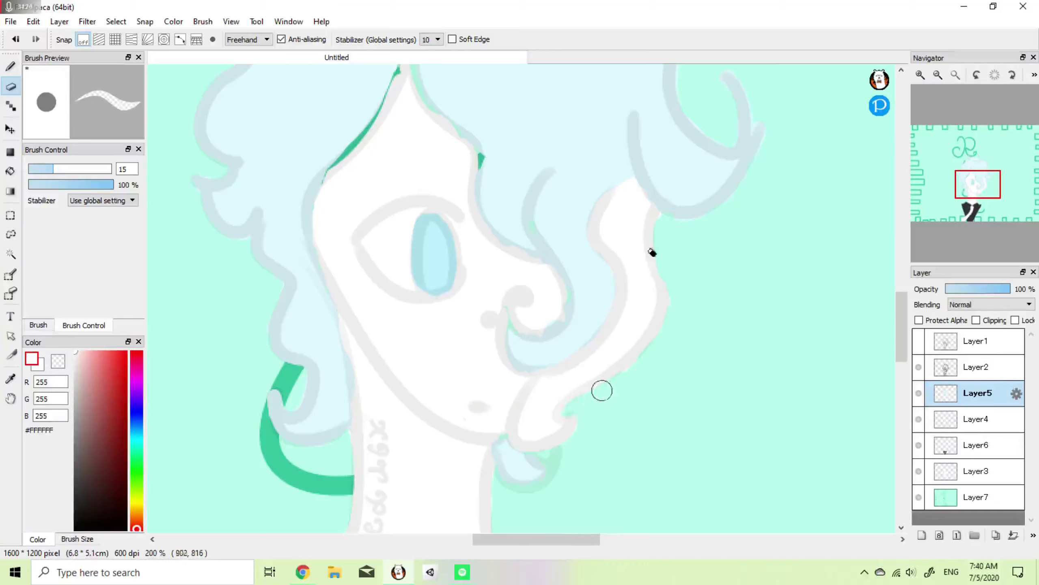
# Step: Sample light blue #DFF8FF and fill the curled lock over the nose and the hair edge left of the face to their outlines
pyautogui.rightClick(576, 331)
pyautogui.press('b')
pyautogui.moveTo(544, 369)
pyautogui.mouseDown()
pyautogui.moveTo(512, 329)
pyautogui.moveTo(519, 292)
pyautogui.moveTo(507, 322)
pyautogui.moveTo(512, 367)
pyautogui.moveTo(537, 374)
pyautogui.moveTo(576, 339)
pyautogui.moveTo(515, 323)
pyautogui.mouseUp()
pyautogui.moveTo(575, 291)
pyautogui.mouseDown()
pyautogui.moveTo(559, 253)
pyautogui.moveTo(566, 269)
pyautogui.moveTo(512, 217)
pyautogui.moveTo(541, 253)
pyautogui.moveTo(508, 231)
pyautogui.moveTo(490, 189)
pyautogui.moveTo(492, 148)
pyautogui.moveTo(358, 163)
pyautogui.moveTo(349, 123)
pyautogui.moveTo(320, 168)
pyautogui.mouseUp()
pyautogui.moveTo(315, 272)
pyautogui.mouseDown()
pyautogui.moveTo(315, 183)
pyautogui.moveTo(348, 127)
pyautogui.mouseUp()
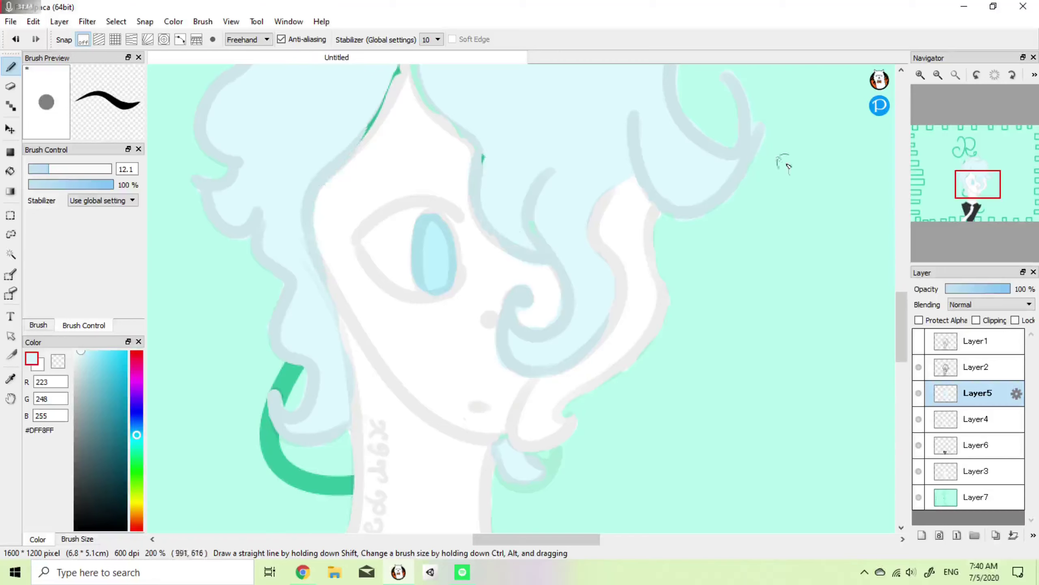
# Step: Fill the spot where the locks meet above the nose curl and erase the light blue spilling inside the curl
pyautogui.moveTo(529, 223); pyautogui.dragTo(553, 255)
pyautogui.press('e')
pyautogui.moveTo(553, 311); pyautogui.dragTo(556, 284)
pyautogui.press('b')
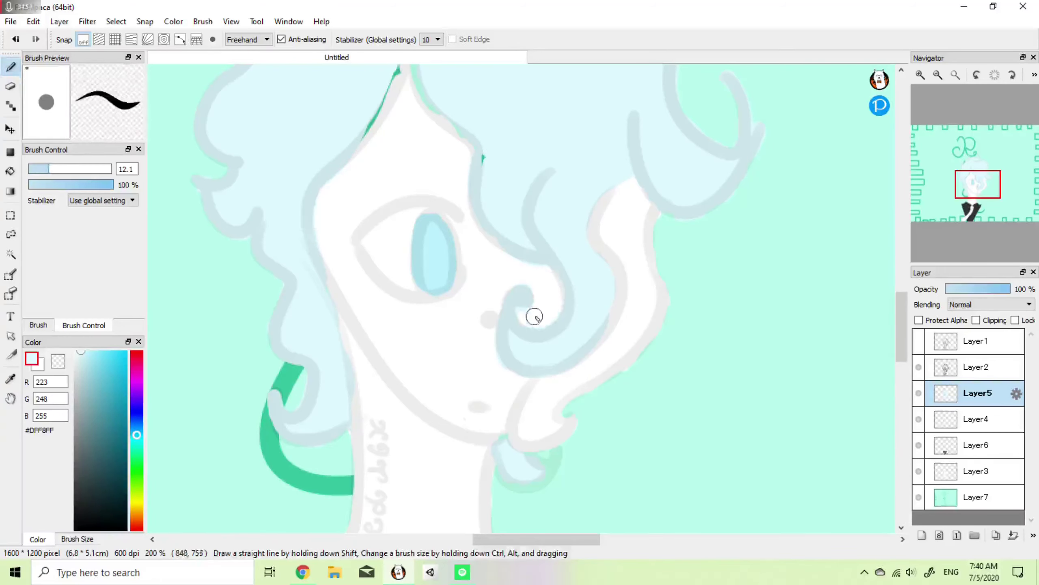
pyautogui.press('e')
pyautogui.press('b')
pyautogui.press('e')
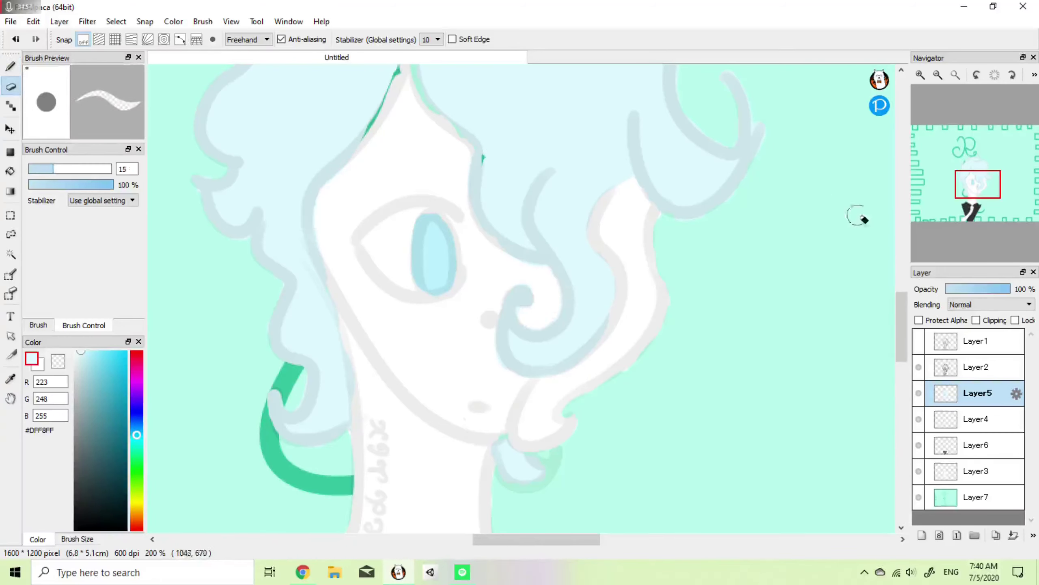
# Step: Extend light blue over the curled lock's outer outline beside the white strand and patch the over-erased spot with white #FFFFFF
pyautogui.press('b')
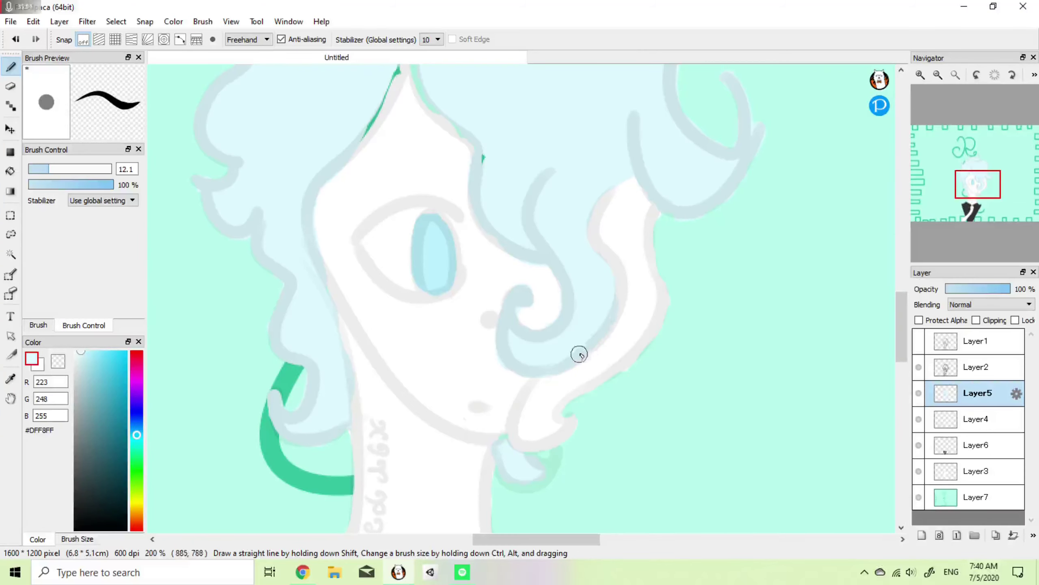
pyautogui.press('e')
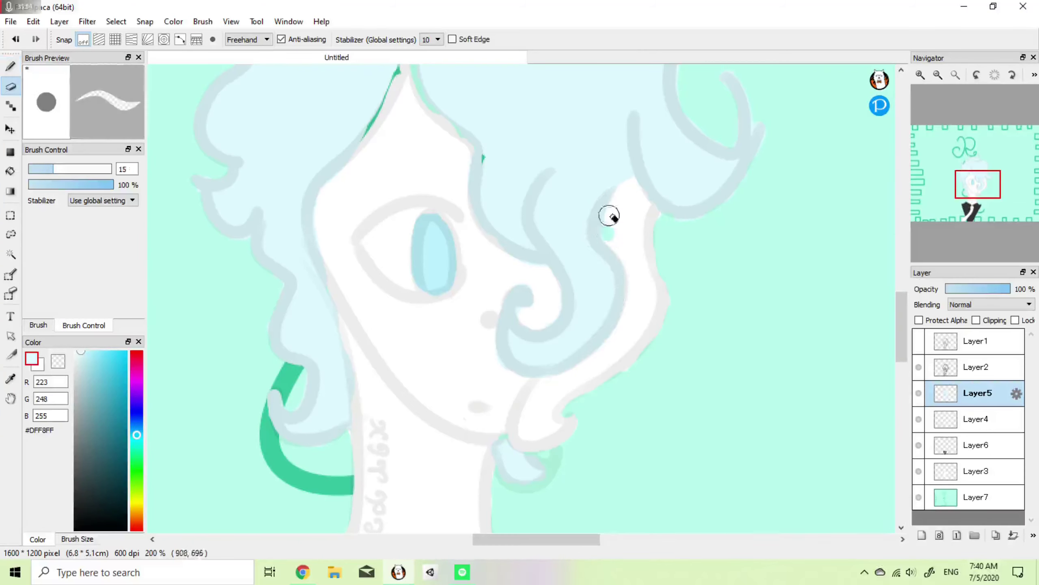
pyautogui.press('b')
pyautogui.rightClick(623, 220)
pyautogui.moveTo(616, 221); pyautogui.dragTo(606, 230)
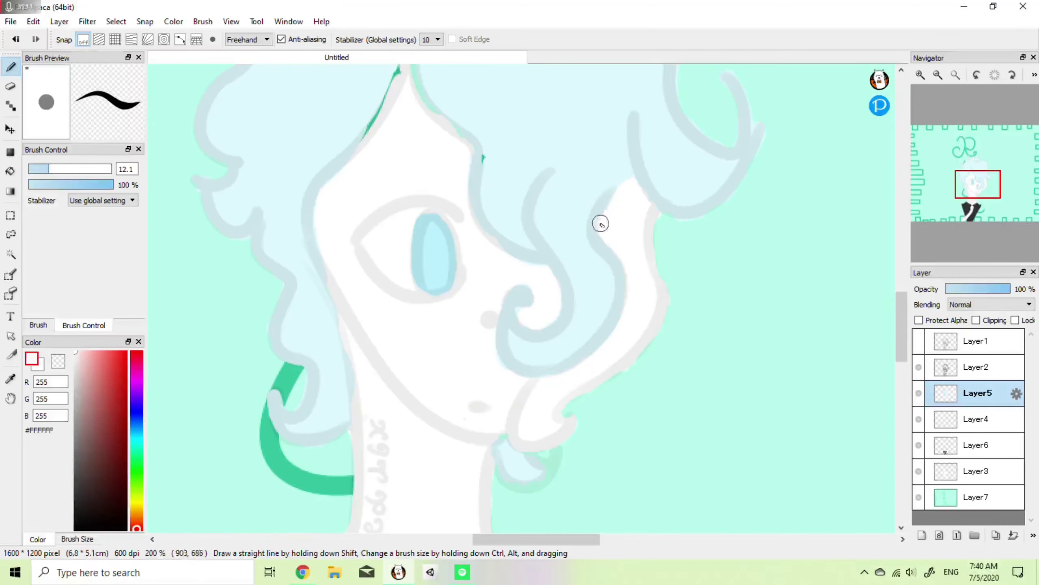
# Step: Resample the light blue and fill the fringe edges along the face up to the parting, erasing overshoot on the forehead
pyautogui.keyDown('alt'); pyautogui.click(531, 235); pyautogui.keyUp('alt')
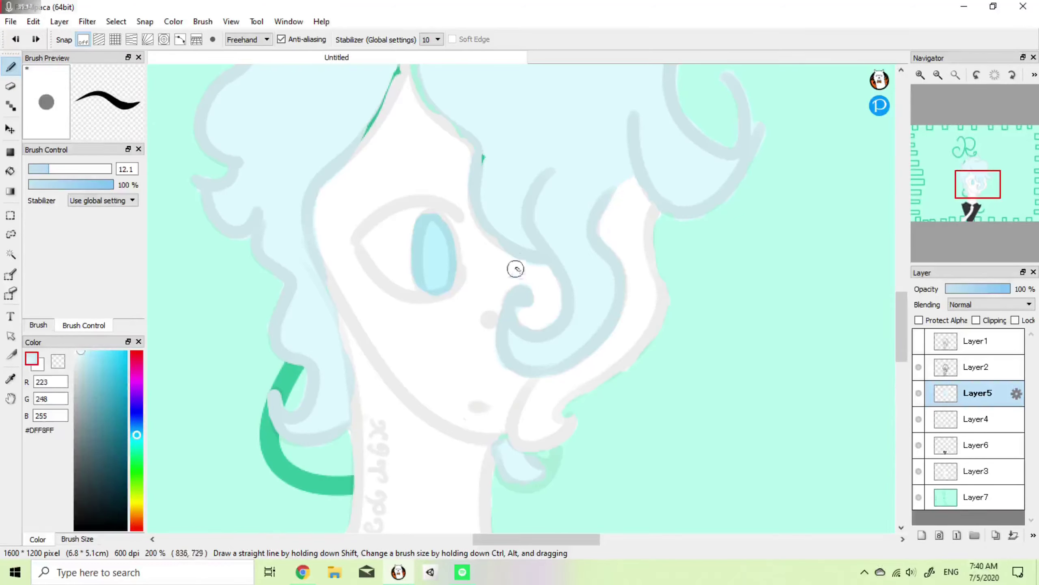
pyautogui.moveTo(528, 250); pyautogui.dragTo(504, 231)
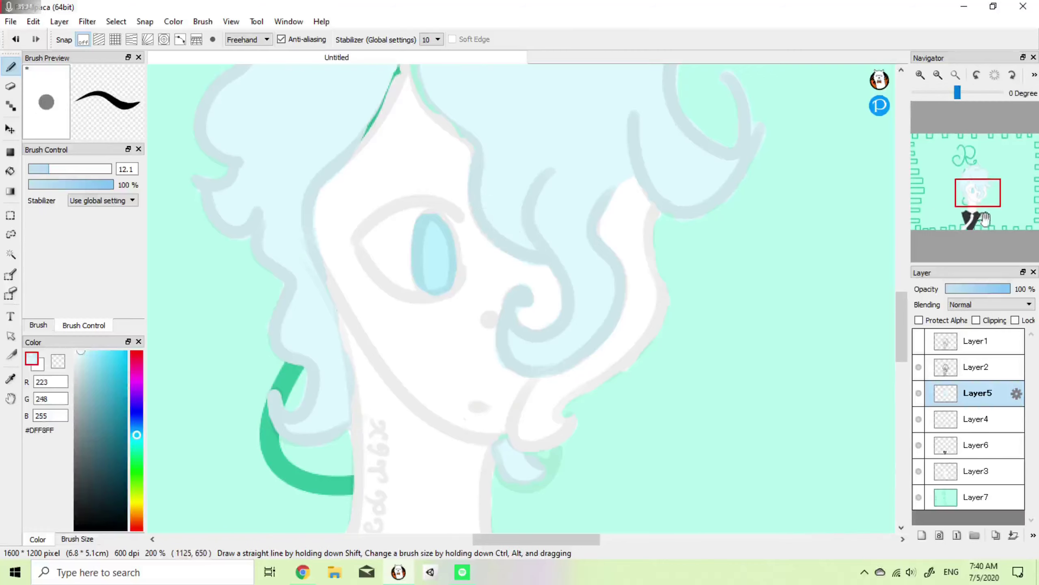
pyautogui.scroll(5, 497, 156)
pyautogui.moveTo(397, 429)
pyautogui.mouseDown()
pyautogui.moveTo(419, 389)
pyautogui.moveTo(417, 345)
pyautogui.moveTo(432, 343)
pyautogui.moveTo(423, 384)
pyautogui.moveTo(453, 386)
pyautogui.moveTo(445, 376)
pyautogui.moveTo(500, 446)
pyautogui.mouseUp()
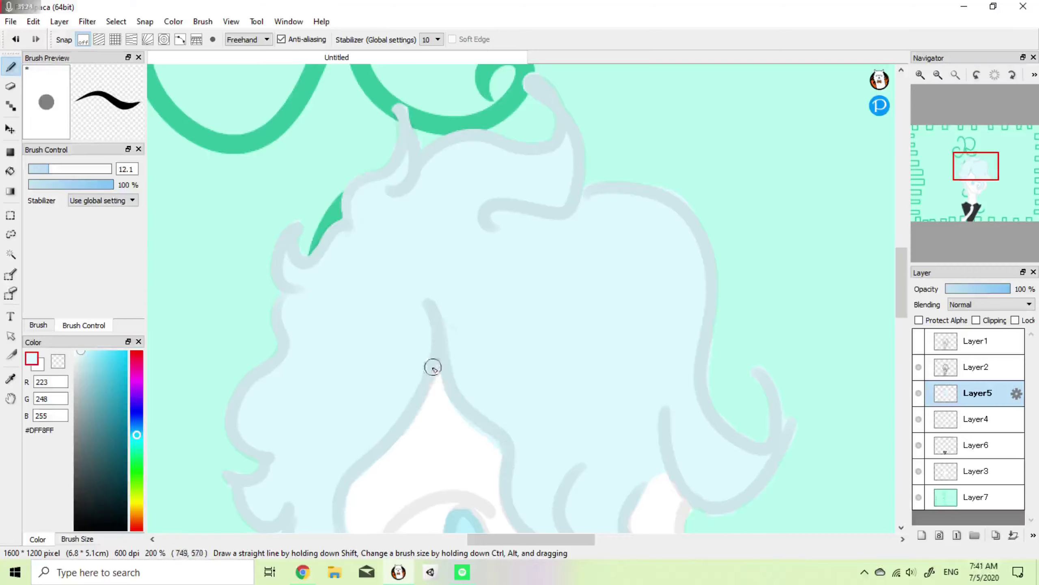
pyautogui.press('e')
pyautogui.moveTo(439, 382); pyautogui.dragTo(483, 440)
# Step: Fill the small curl below the chin to its outline in light blue and paint a light blue stroke along the jawline
pyautogui.moveTo(977, 204); pyautogui.dragTo(978, 192)
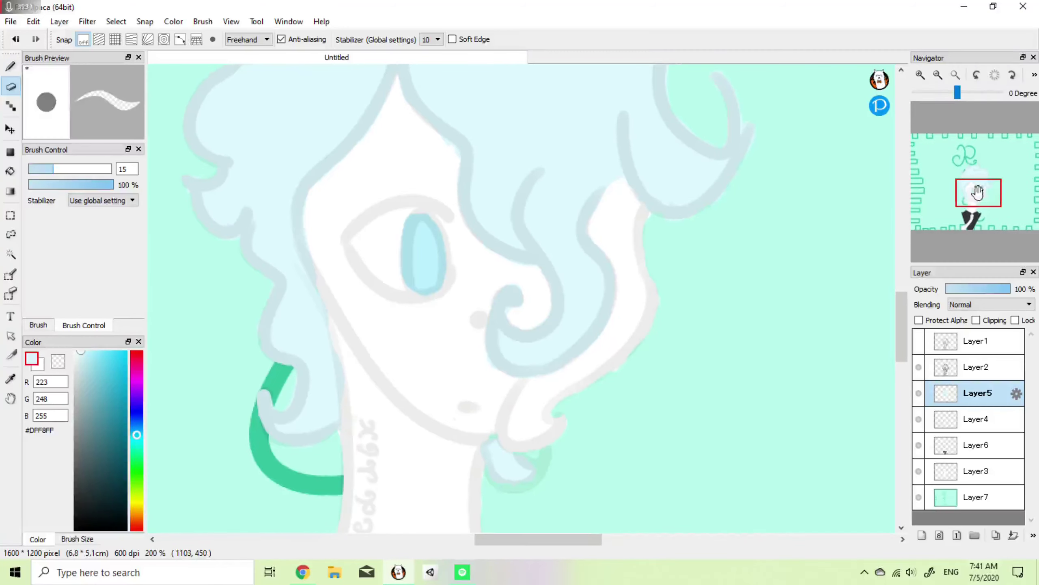
pyautogui.press('b')
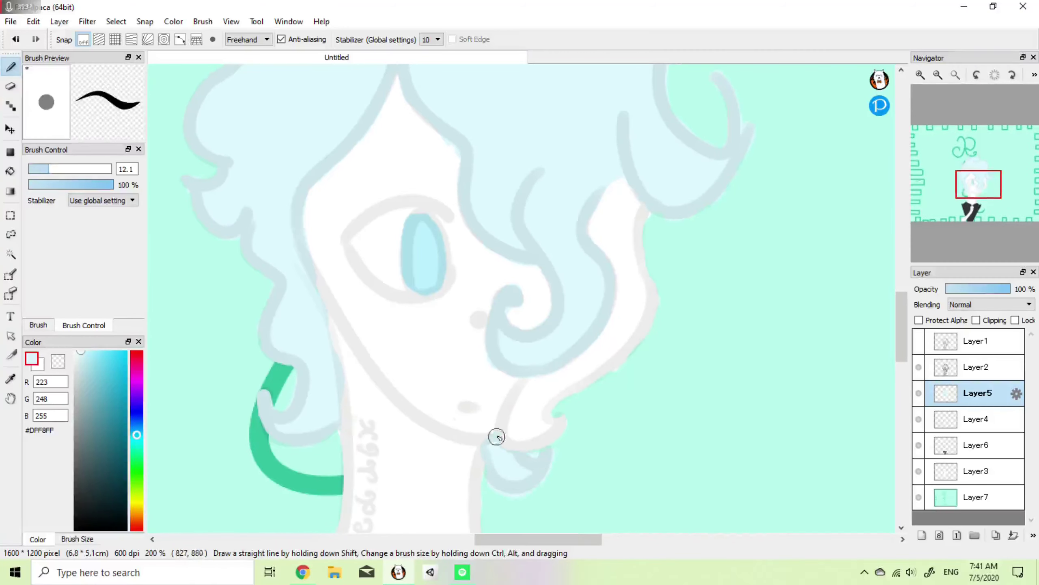
pyautogui.moveTo(317, 269)
pyautogui.mouseDown()
pyautogui.moveTo(355, 365)
pyautogui.moveTo(409, 411)
pyautogui.moveTo(459, 434)
pyautogui.mouseUp()
pyautogui.hotkey('ctrl', 'z')
pyautogui.press('e')
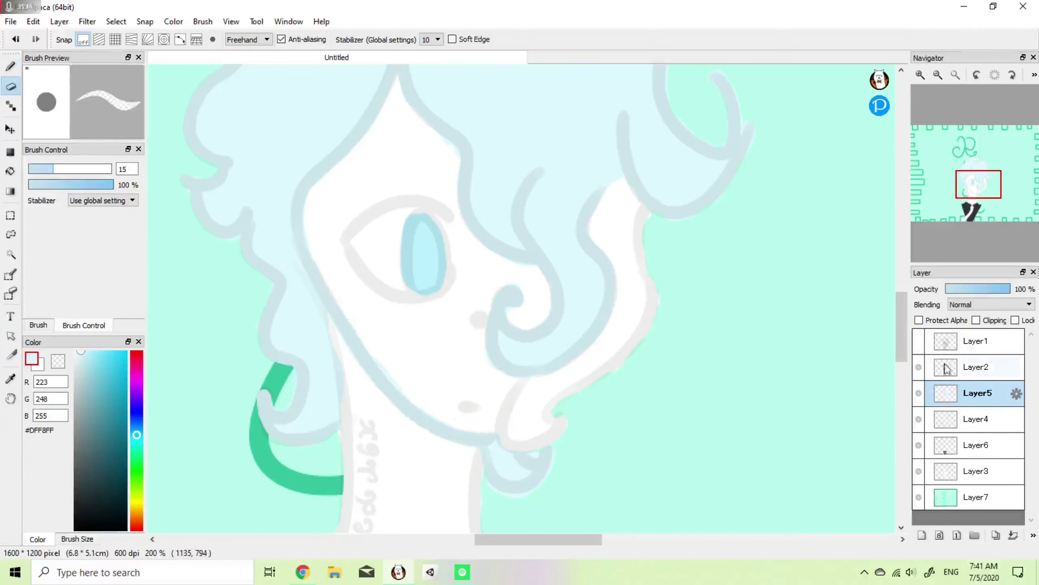
# Step: Select the line art on Layer2, try it at 1 % opacity, and set its opacity back to 100 %
pyautogui.click(976, 366)
pyautogui.click(953, 289)
pyautogui.moveTo(953, 289); pyautogui.dragTo(949, 289)
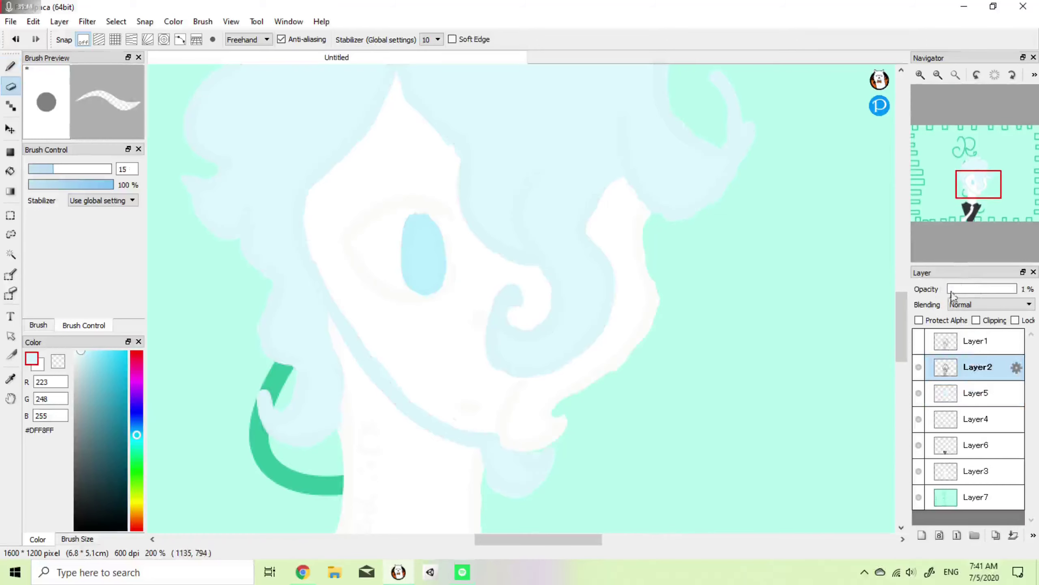
pyautogui.click(953, 289)
pyautogui.moveTo(977, 290); pyautogui.dragTo(1026, 318)
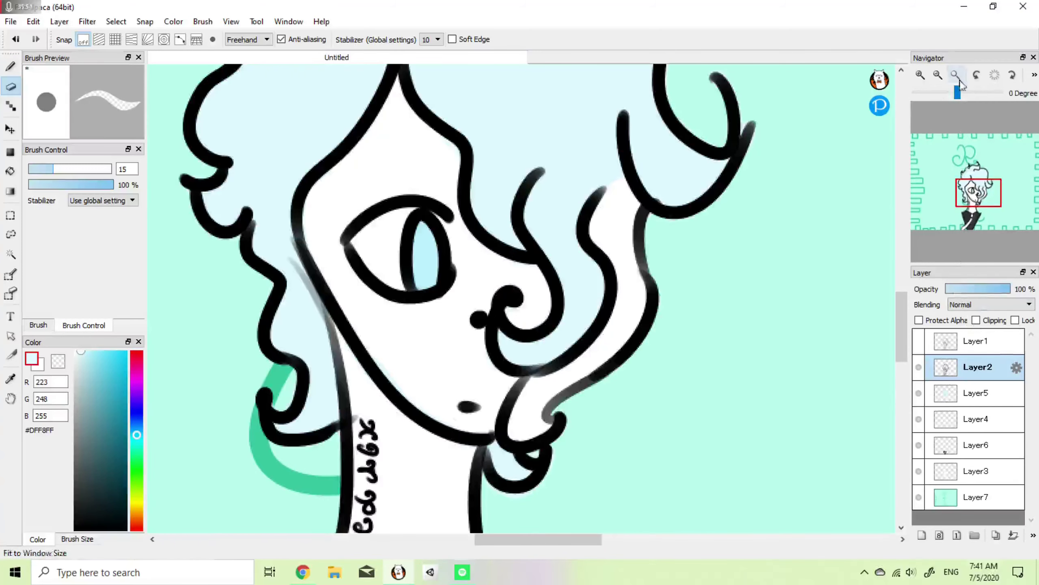
# Step: Choose the size 10 Pencil brush and set the drawing colour to black #000000
pyautogui.click(938, 77)
pyautogui.click(938, 75)
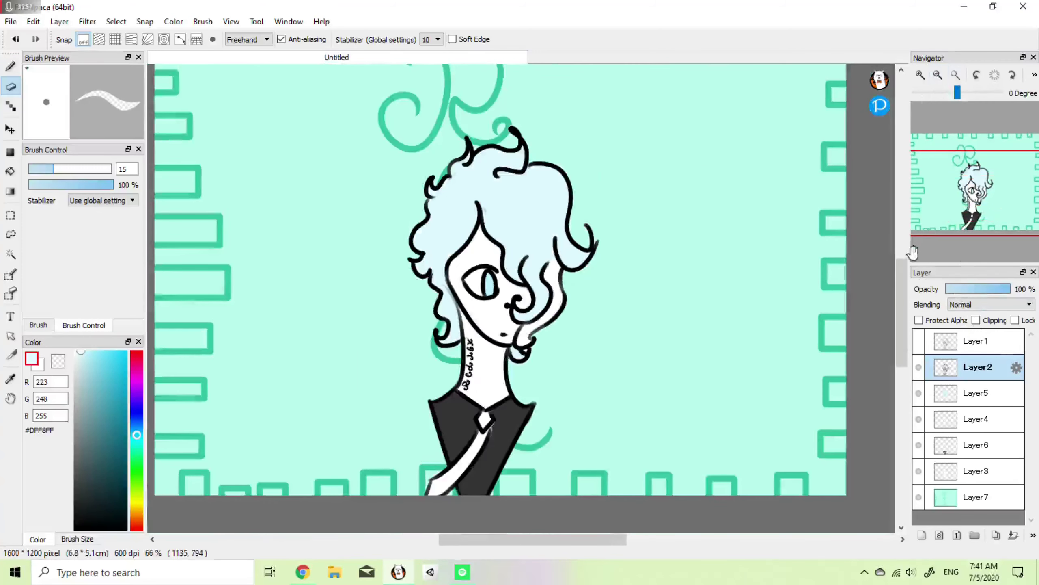
pyautogui.click(938, 75)
pyautogui.click(921, 75)
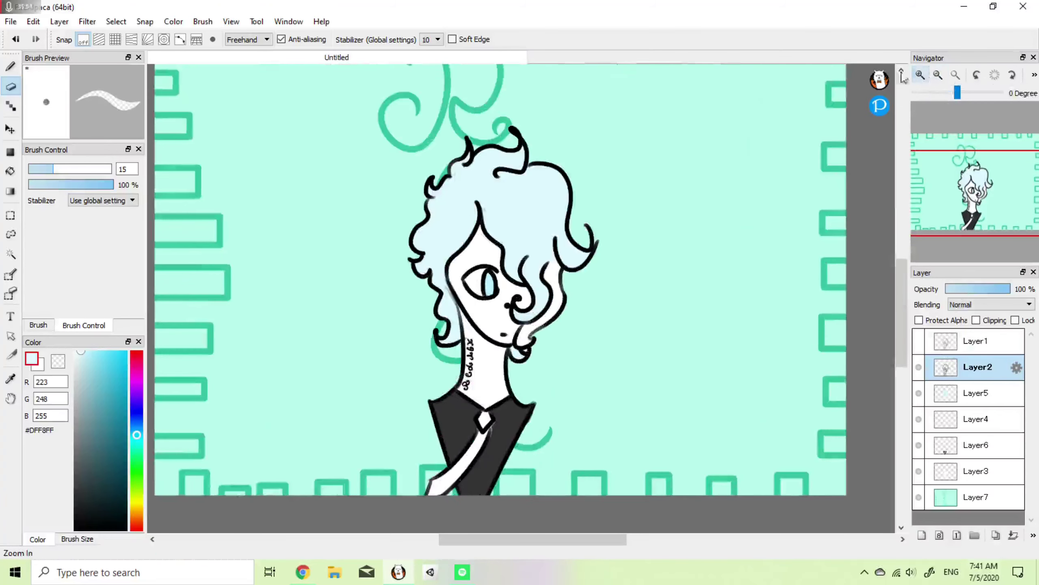
pyautogui.click(45, 326)
pyautogui.click(94, 190)
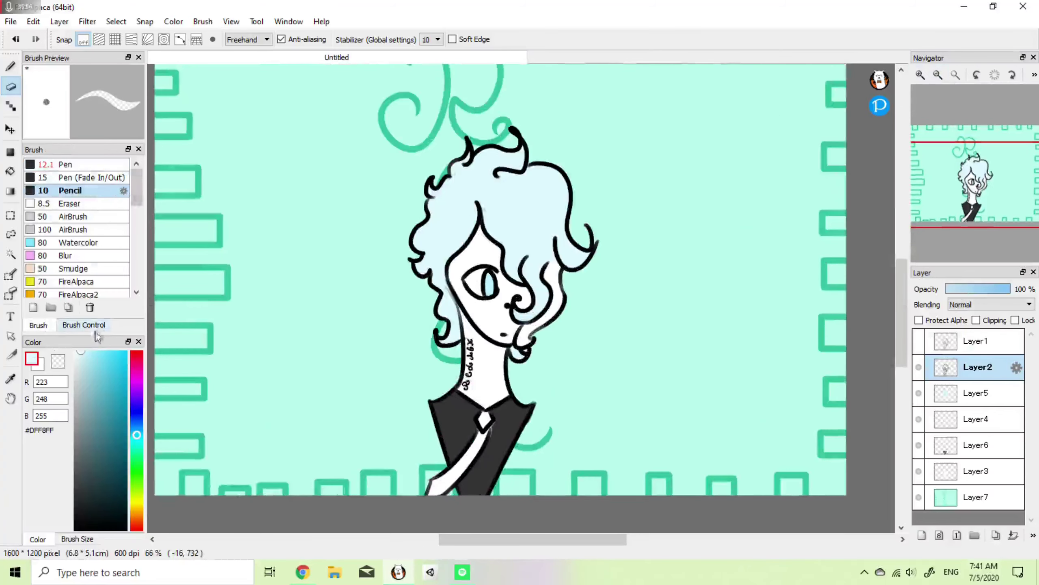
pyautogui.click(125, 528)
# Step: Touch up the line art on Layer2 at the hair's left side and erase the stray neck line crossing the hair beside the face
pyautogui.click(938, 75)
pyautogui.click(937, 75)
pyautogui.click(920, 75)
pyautogui.click(920, 75)
pyautogui.click(921, 75)
pyautogui.click(921, 75)
pyautogui.moveTo(968, 198); pyautogui.dragTo(972, 173)
pyautogui.moveTo(452, 158)
pyautogui.mouseDown()
pyautogui.moveTo(452, 190)
pyautogui.moveTo(436, 176)
pyautogui.mouseUp()
pyautogui.moveTo(977, 168); pyautogui.dragTo(966, 194)
pyautogui.moveTo(510, 264); pyautogui.dragTo(513, 274)
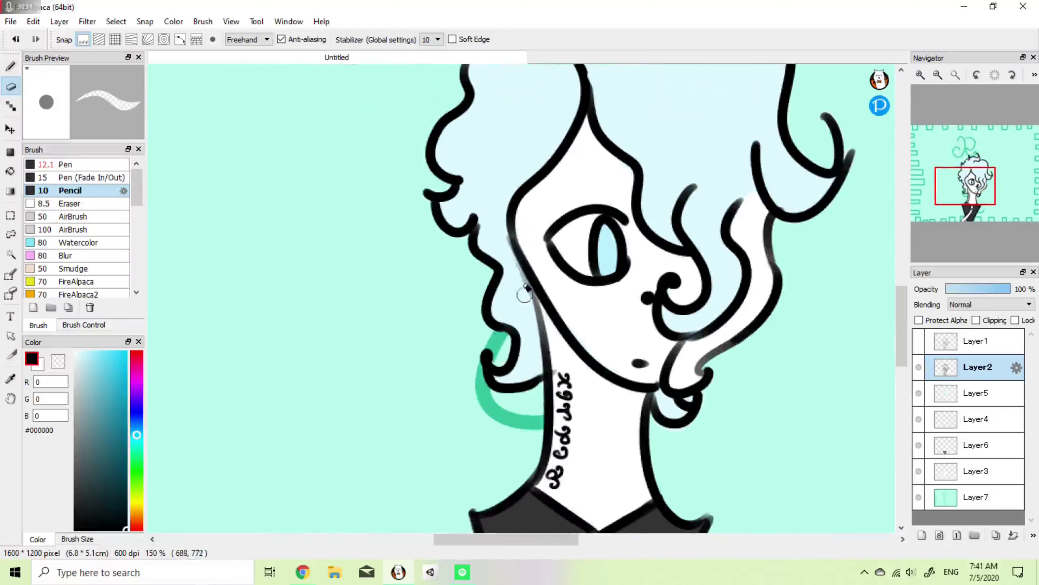
pyautogui.moveTo(505, 224); pyautogui.dragTo(516, 265)
pyautogui.scroll(5, 857, 191)
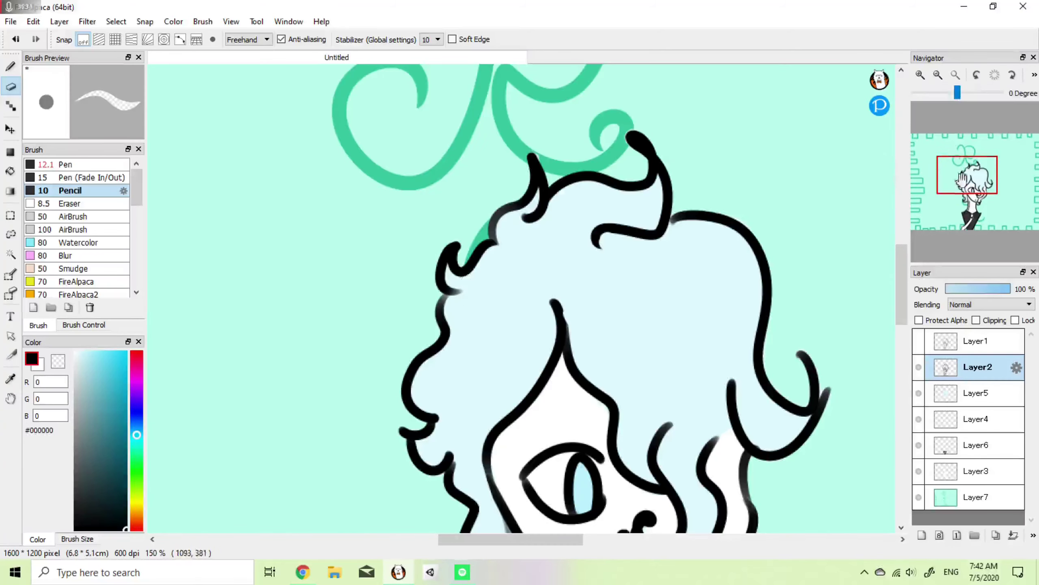
# Step: Reinforce the faded outline of the hair curl beside the mouth with a short black Pencil stroke on Layer2
pyautogui.click(976, 393)
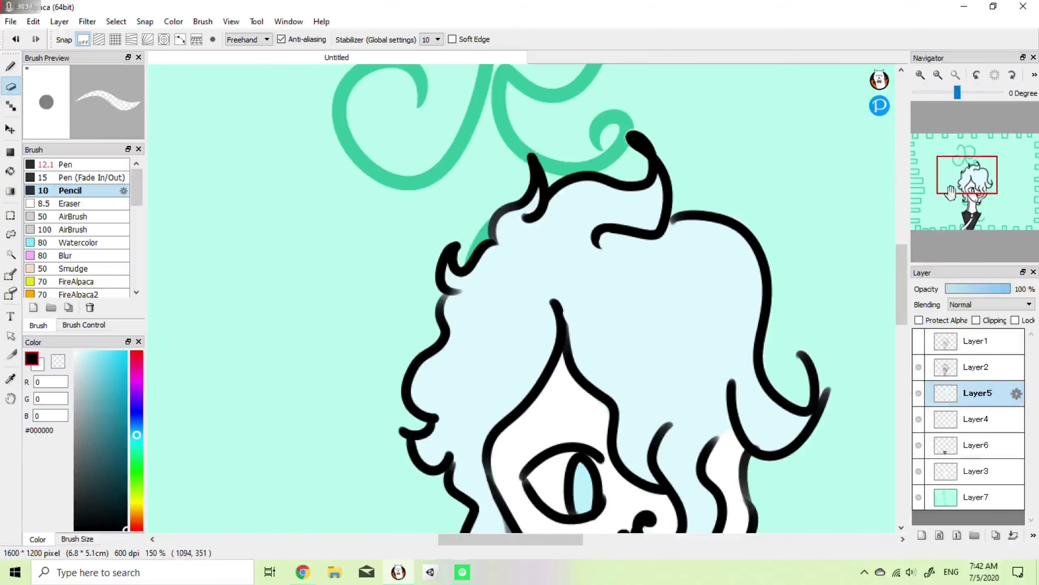
pyautogui.moveTo(967, 168); pyautogui.dragTo(966, 198)
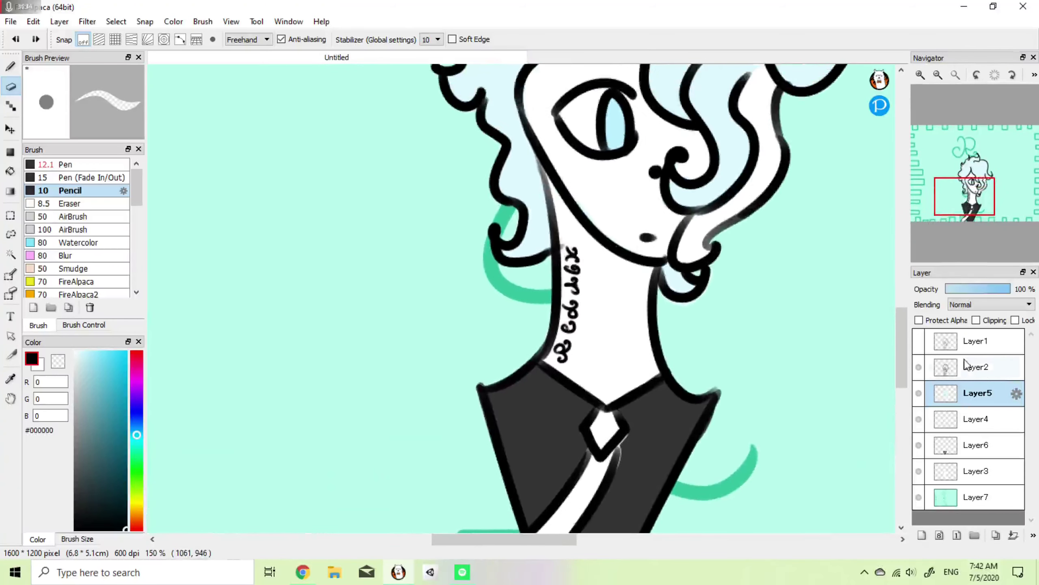
pyautogui.click(974, 341)
pyautogui.click(975, 367)
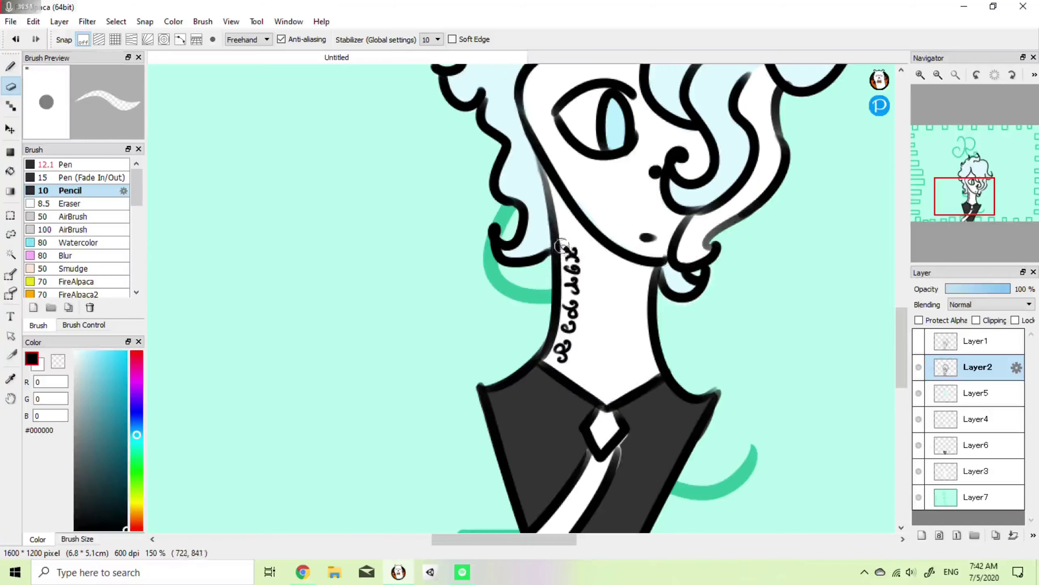
pyautogui.moveTo(968, 201)
pyautogui.mouseDown()
pyautogui.moveTo(971, 179)
pyautogui.moveTo(959, 220)
pyautogui.moveTo(952, 209)
pyautogui.mouseUp()
pyautogui.press('b')
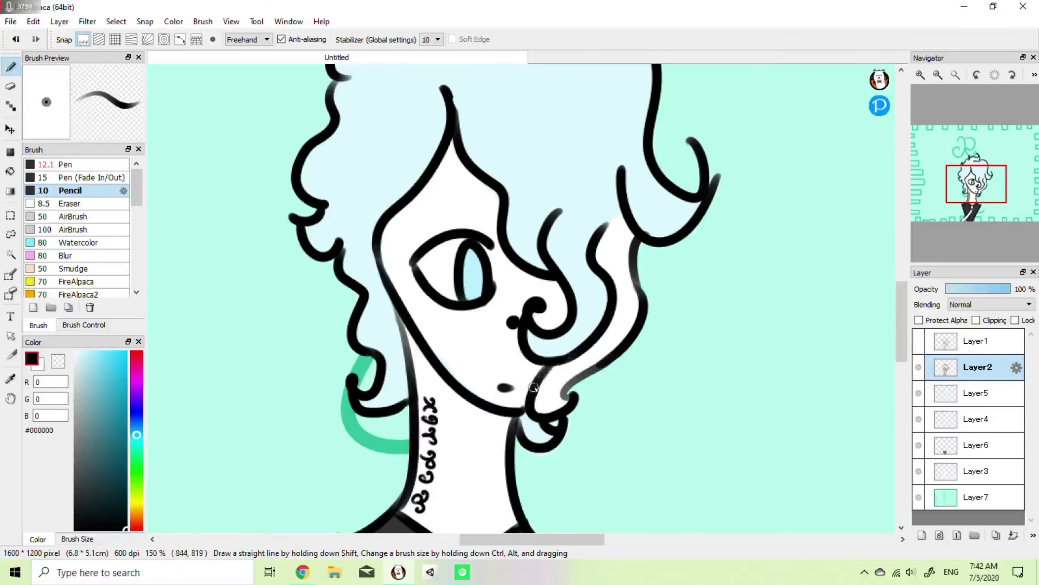
pyautogui.moveTo(533, 387); pyautogui.dragTo(551, 370)
pyautogui.click(86, 327)
pyautogui.click(50, 327)
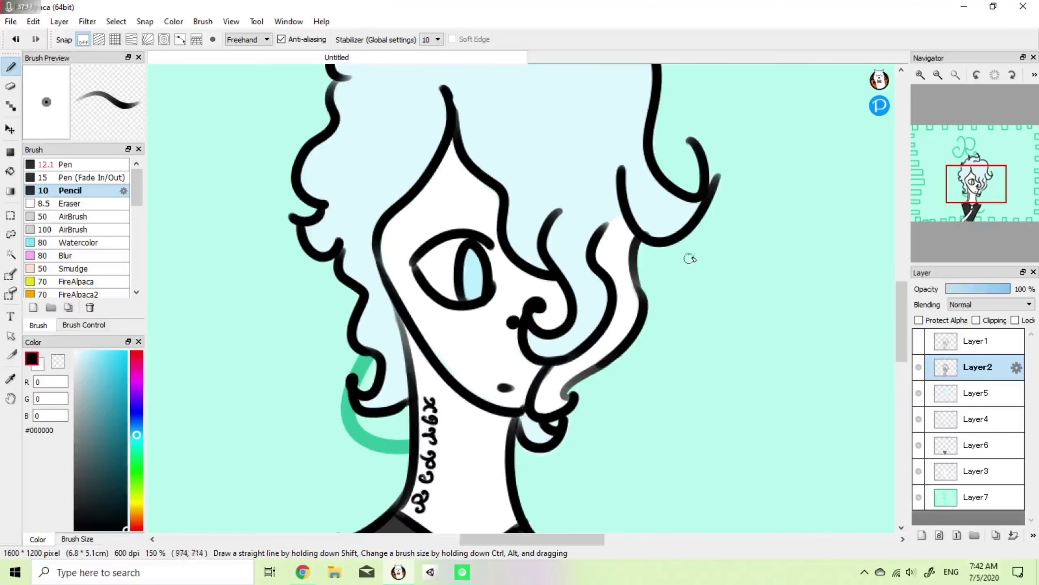
# Step: Zoom out to 50 % to examine the whole character drawing against its bordered mint background
pyautogui.click(938, 75)
pyautogui.click(937, 75)
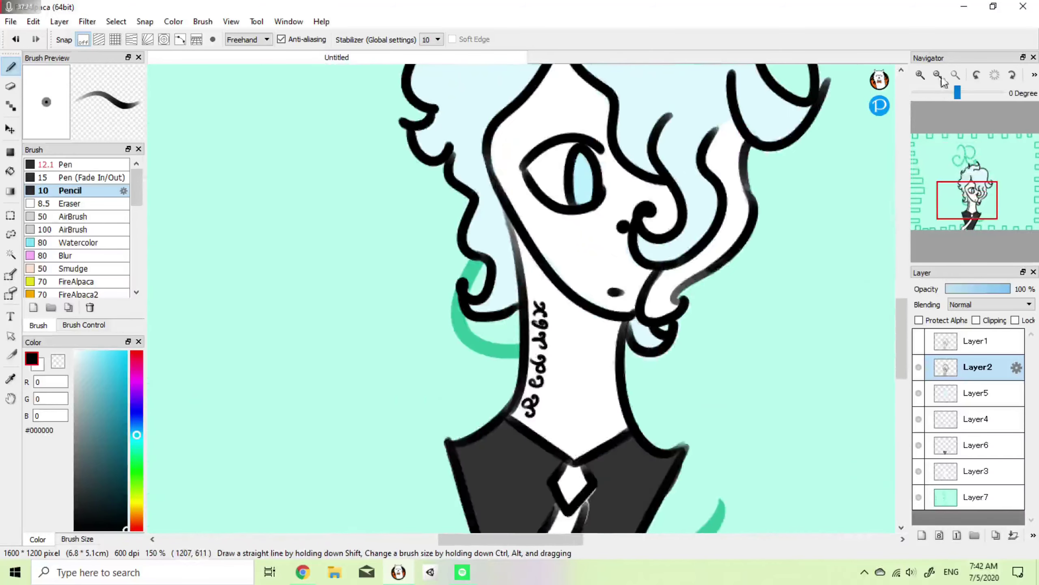
pyautogui.click(937, 75)
pyautogui.click(938, 75)
pyautogui.click(920, 193)
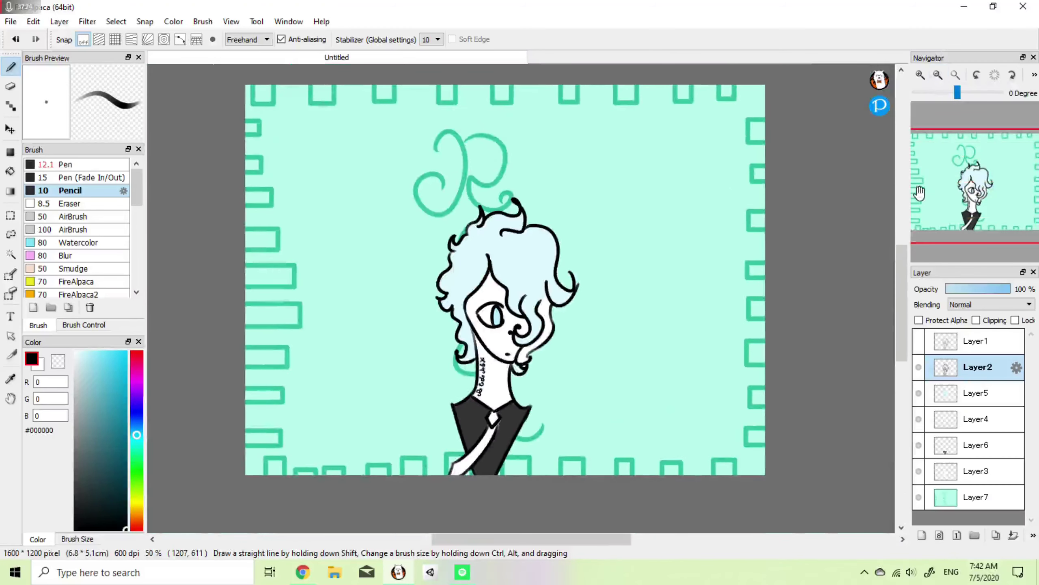